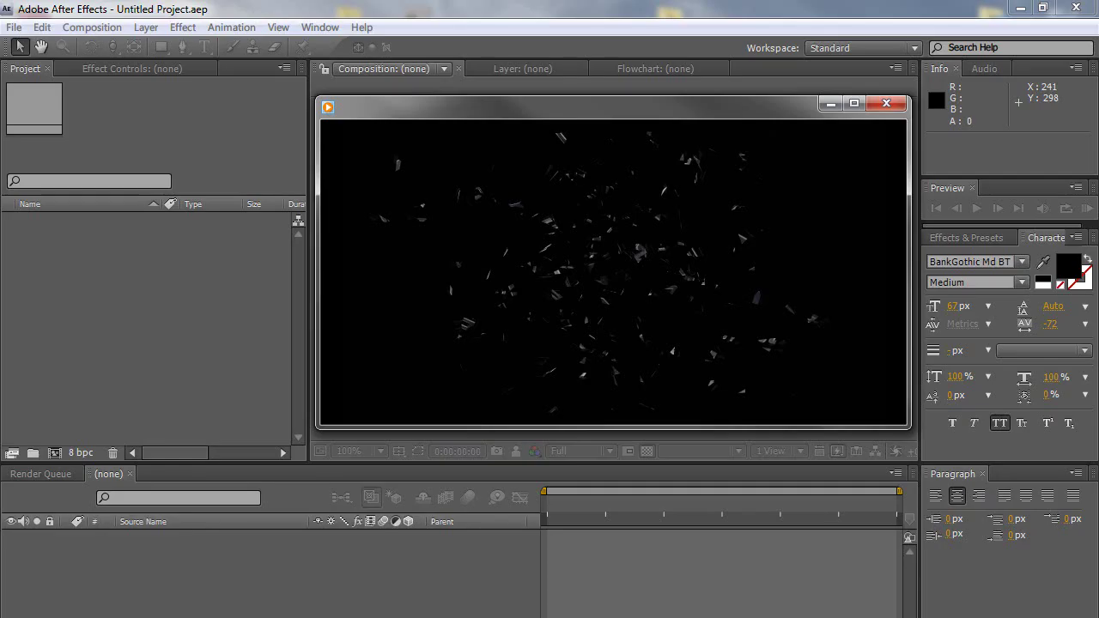
Review the finished shard-assembly render in the media player
{"action": "mouse_move", "coordinate": [632, 295]}
Create and open a composition named TEXT at 1920×1080, 29.97 fps, 20 seconds long
{"action": "left_click", "coordinate": [131, 281]}
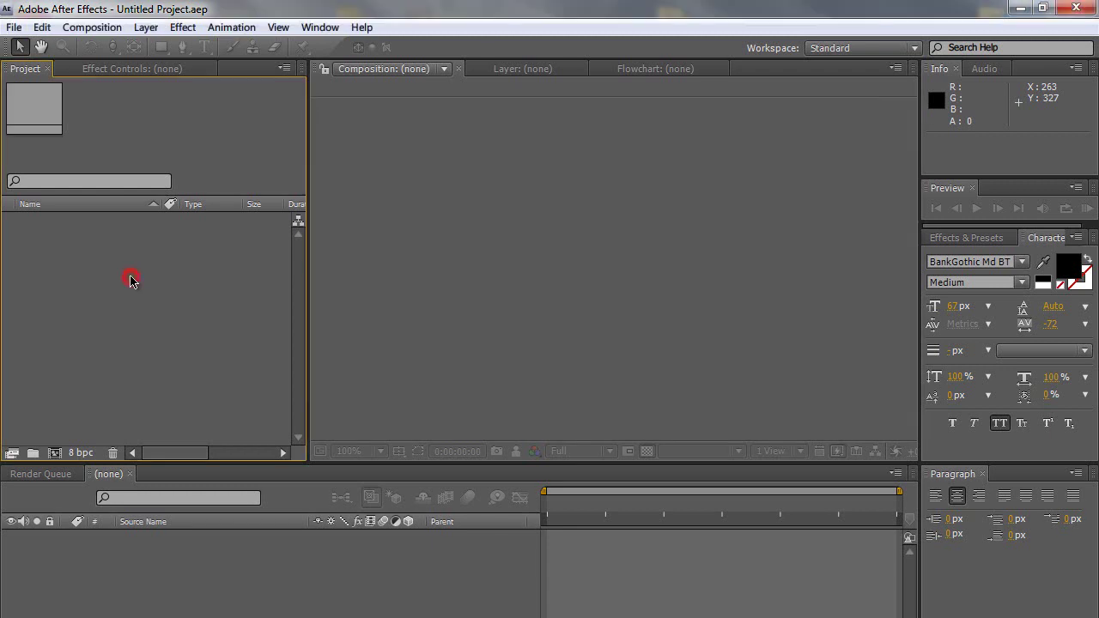
{"action": "left_click", "coordinate": [112, 28]}
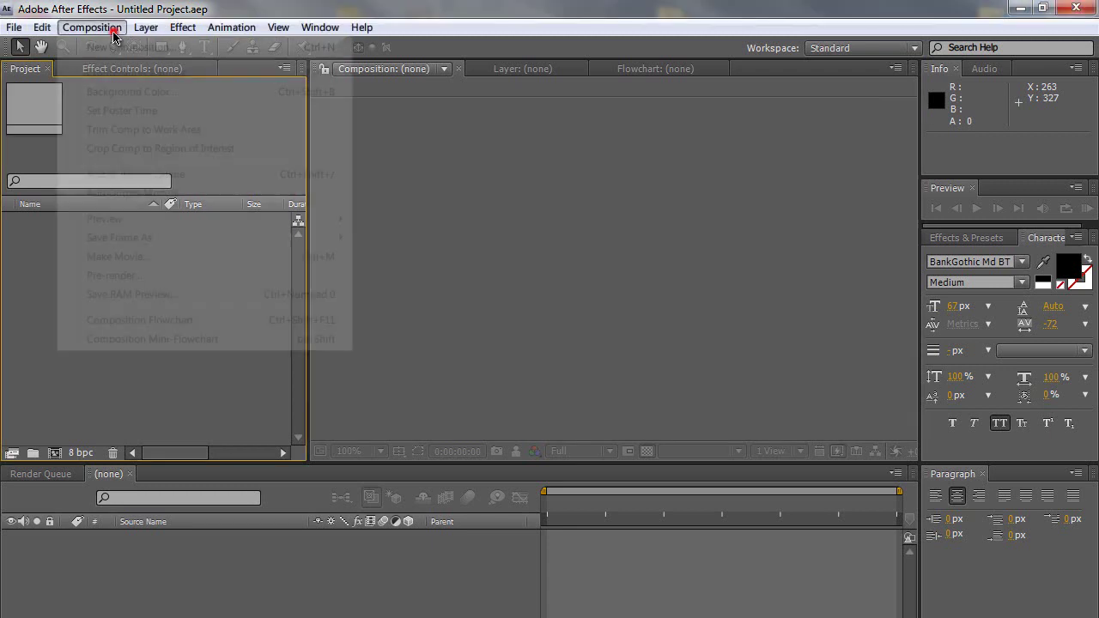
{"action": "left_click", "coordinate": [114, 48]}
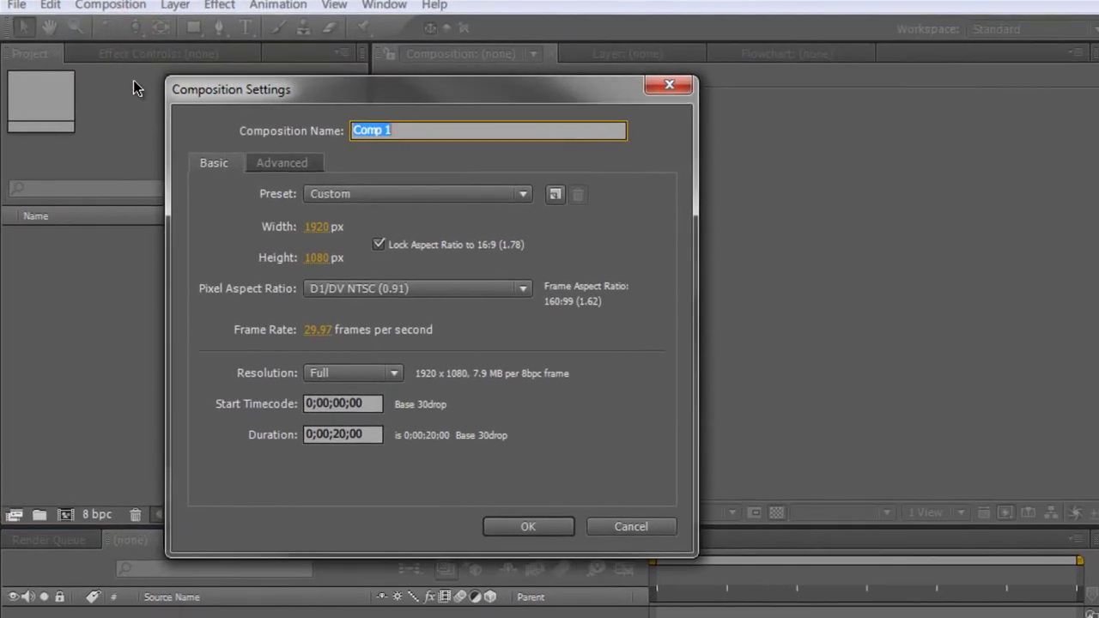
{"action": "type", "text": "TEXT"}
{"action": "key", "text": "Return"}
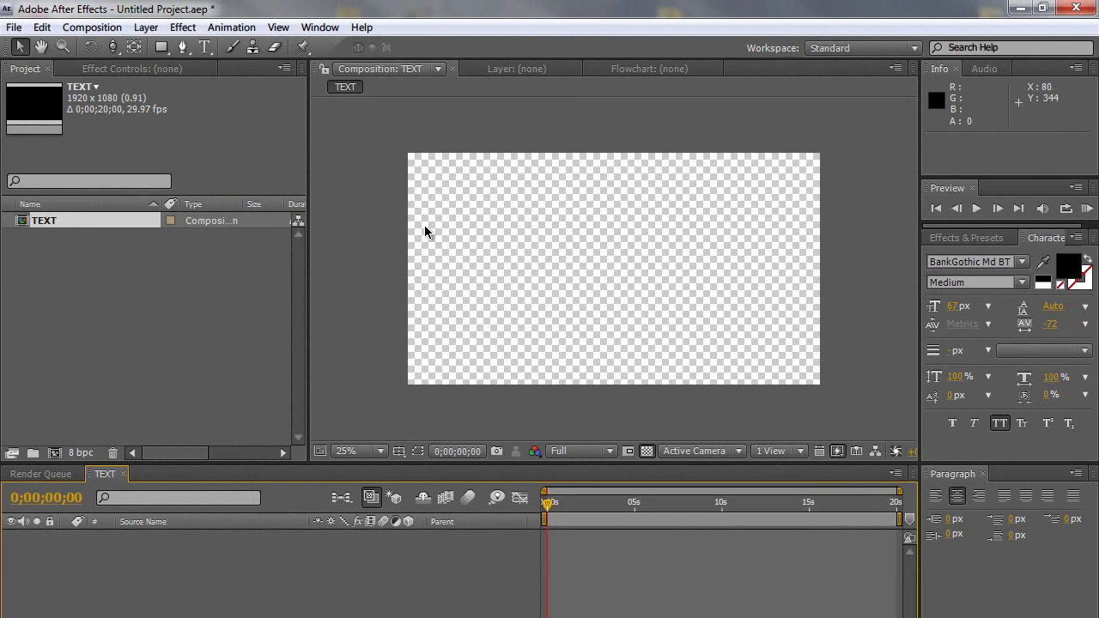
Add a black, comp-sized 1920×1080 solid named BG with Ctrl+Y
{"action": "key", "text": "ctrl+y"}
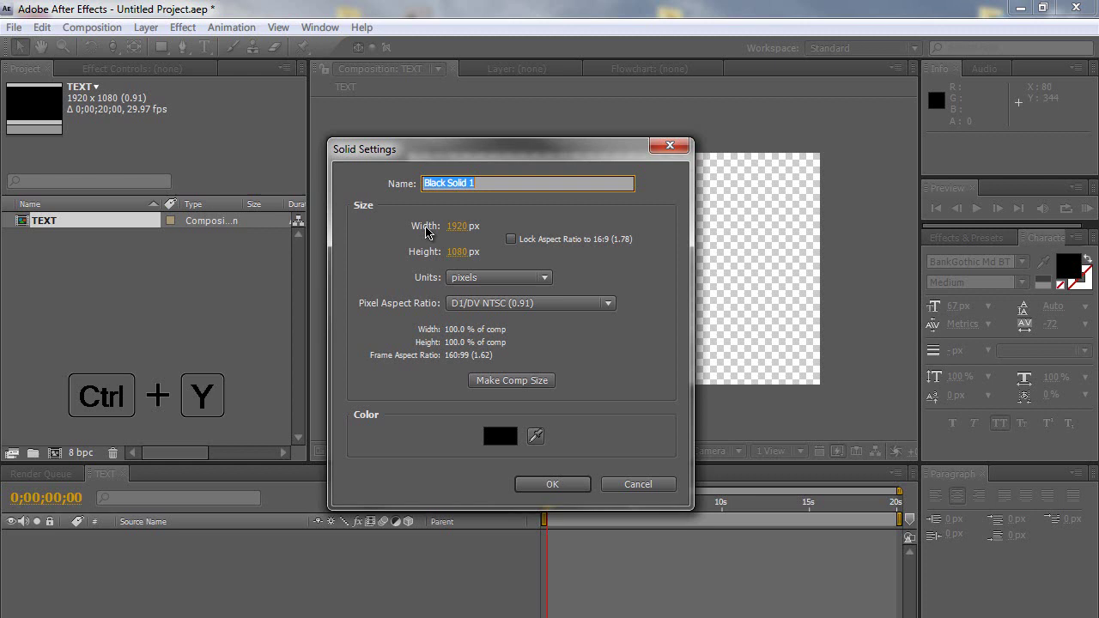
{"action": "type", "text": "BG"}
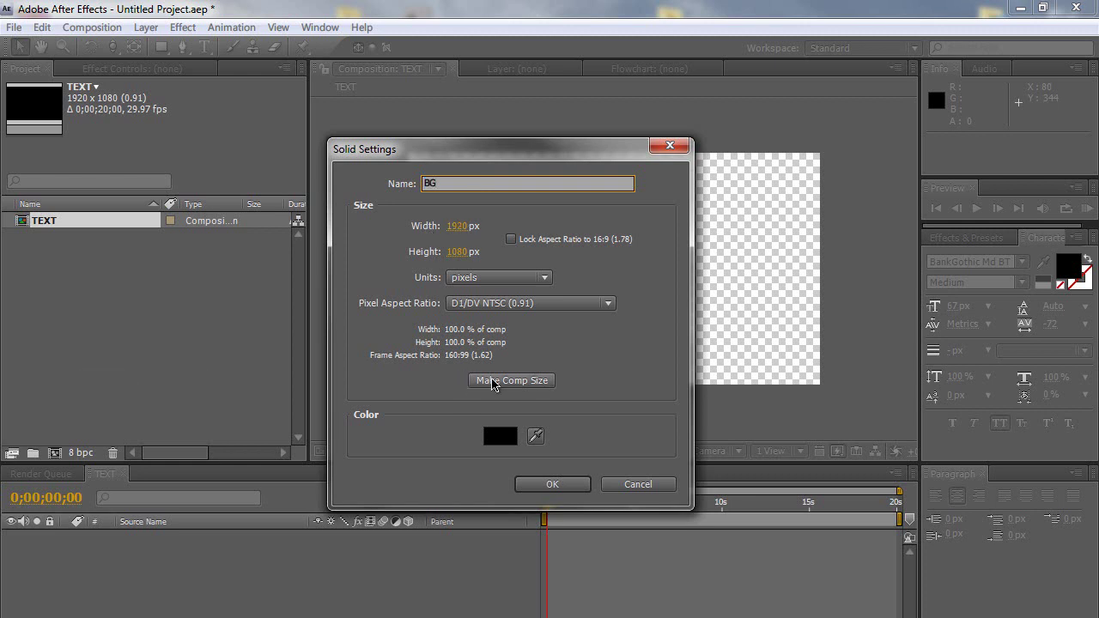
{"action": "left_click", "coordinate": [490, 380]}
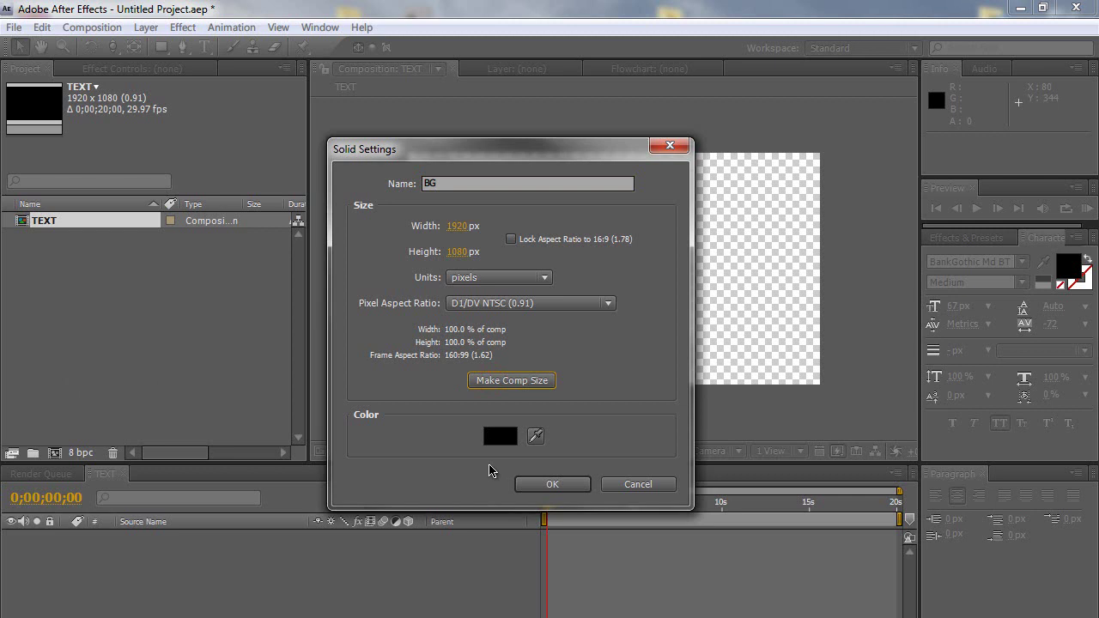
{"action": "left_click", "coordinate": [527, 486]}
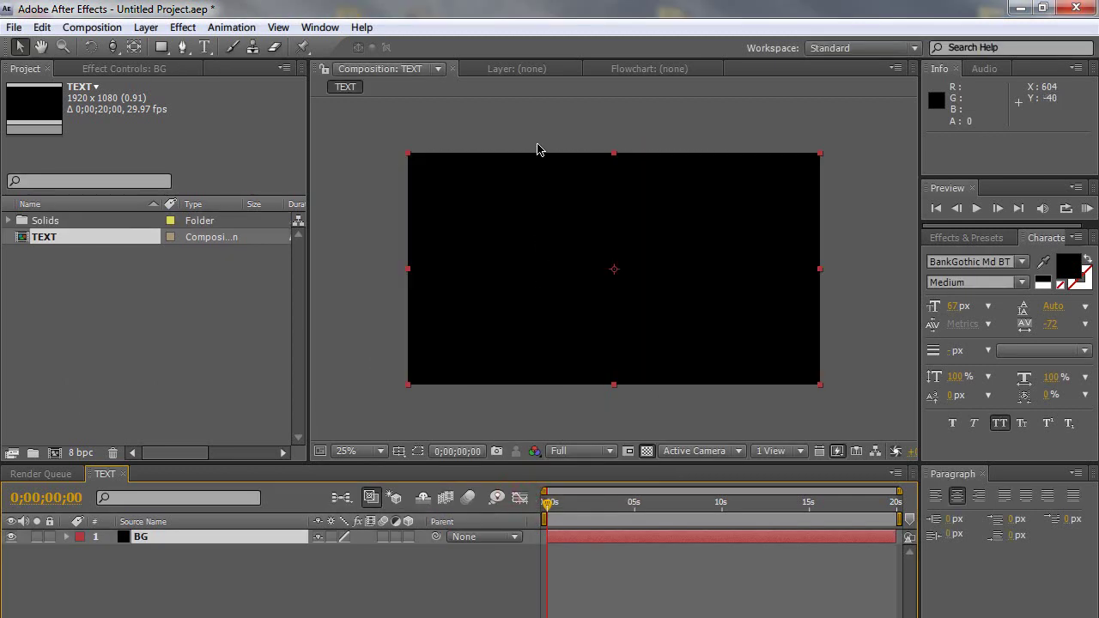
Add a text layer reading XVSPRODUCTIONS and set its fill colour to white
{"action": "left_click", "coordinate": [146, 27]}
{"action": "mouse_move", "coordinate": [385, 50]}
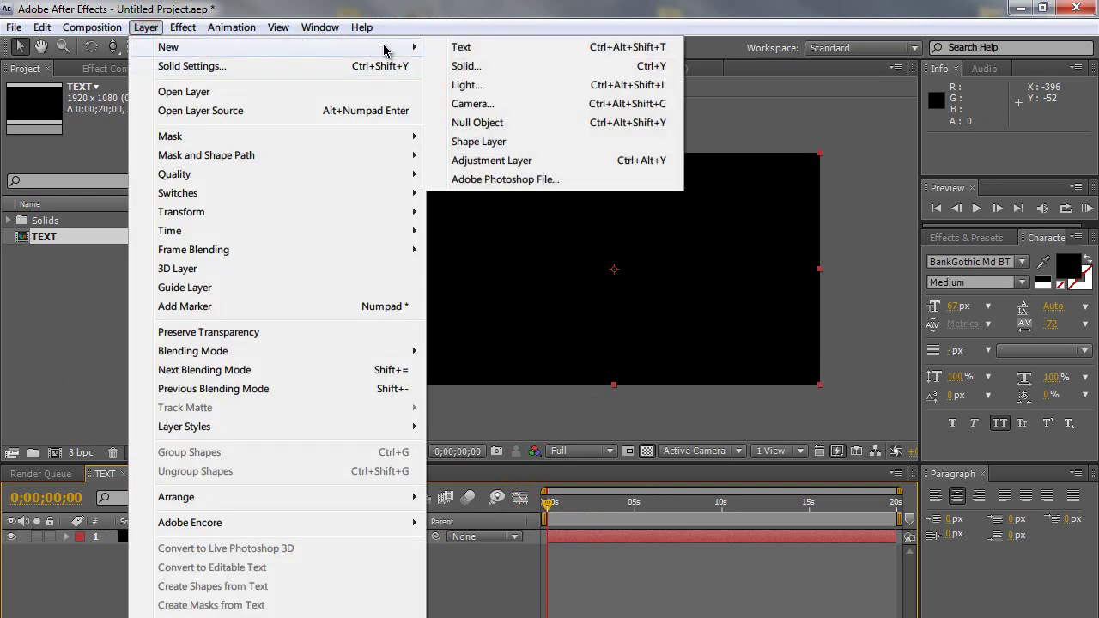
{"action": "left_click", "coordinate": [472, 48]}
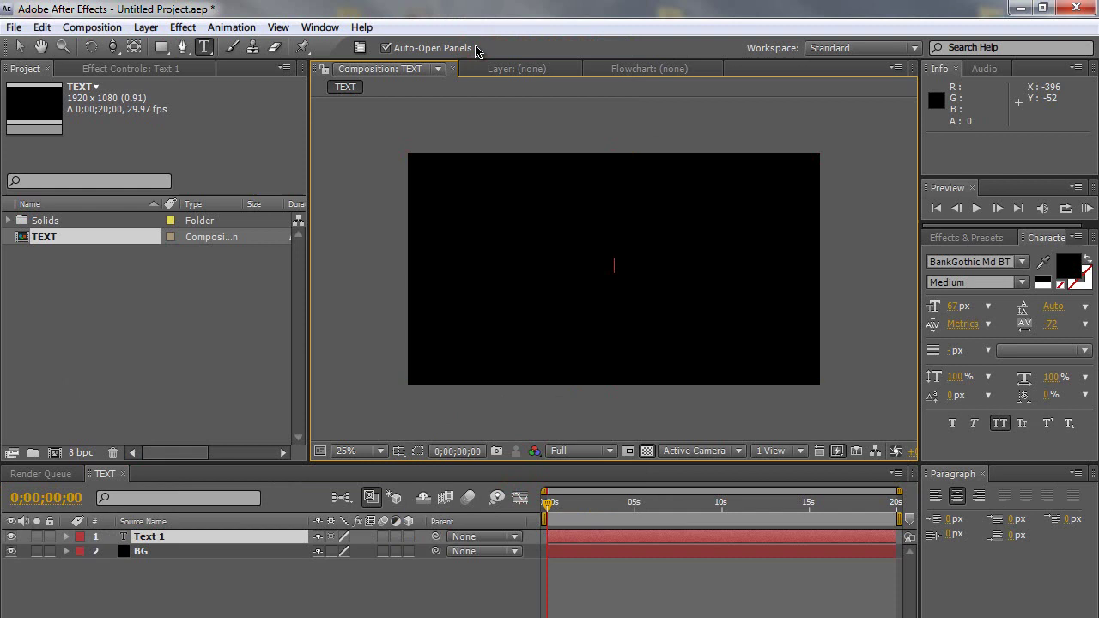
{"action": "type", "text": "TEXT"}
{"action": "key", "text": "ctrl+a"}
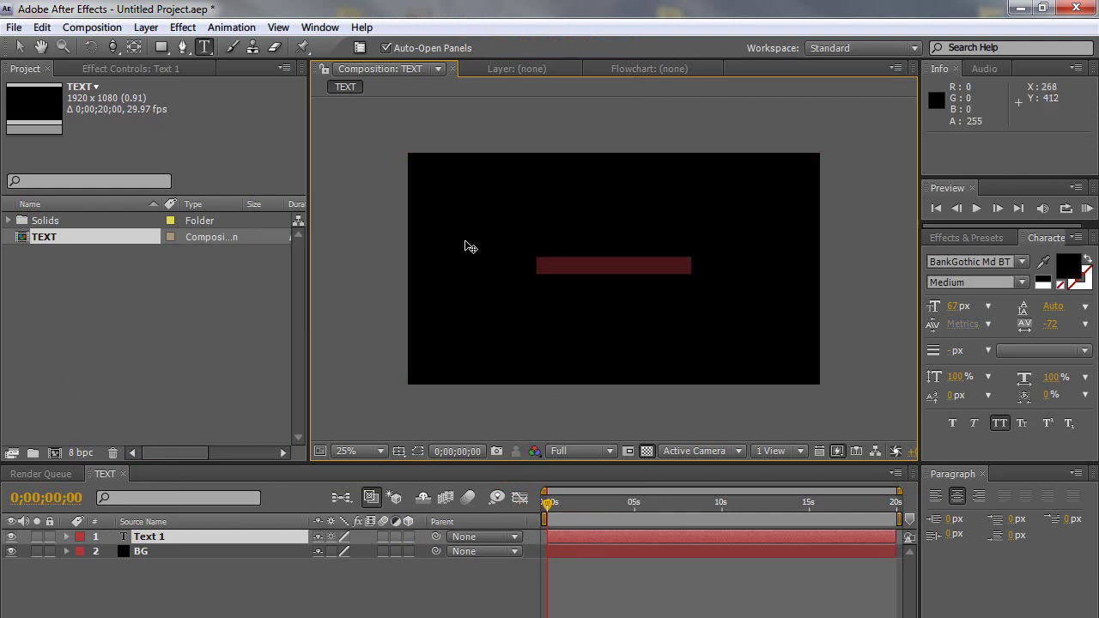
{"action": "left_click", "coordinate": [1065, 277]}
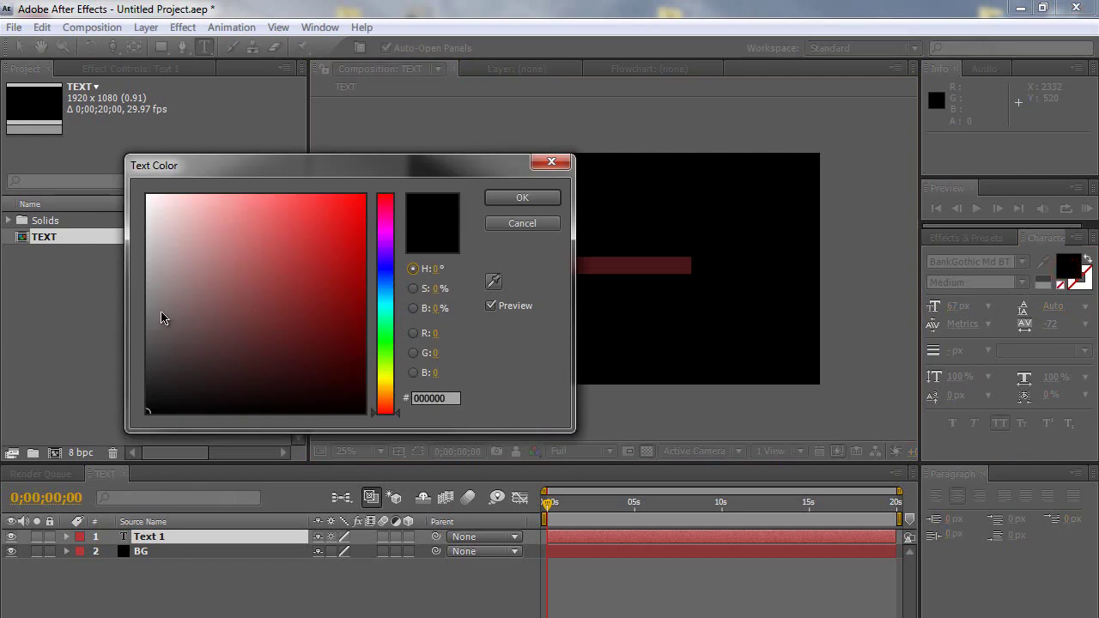
{"action": "mouse_move", "coordinate": [151, 295]}
{"action": "left_mouse_down"}
{"action": "mouse_move", "coordinate": [147, 170]}
{"action": "mouse_move", "coordinate": [152, 194]}
{"action": "mouse_move", "coordinate": [133, 191]}
{"action": "left_mouse_up"}
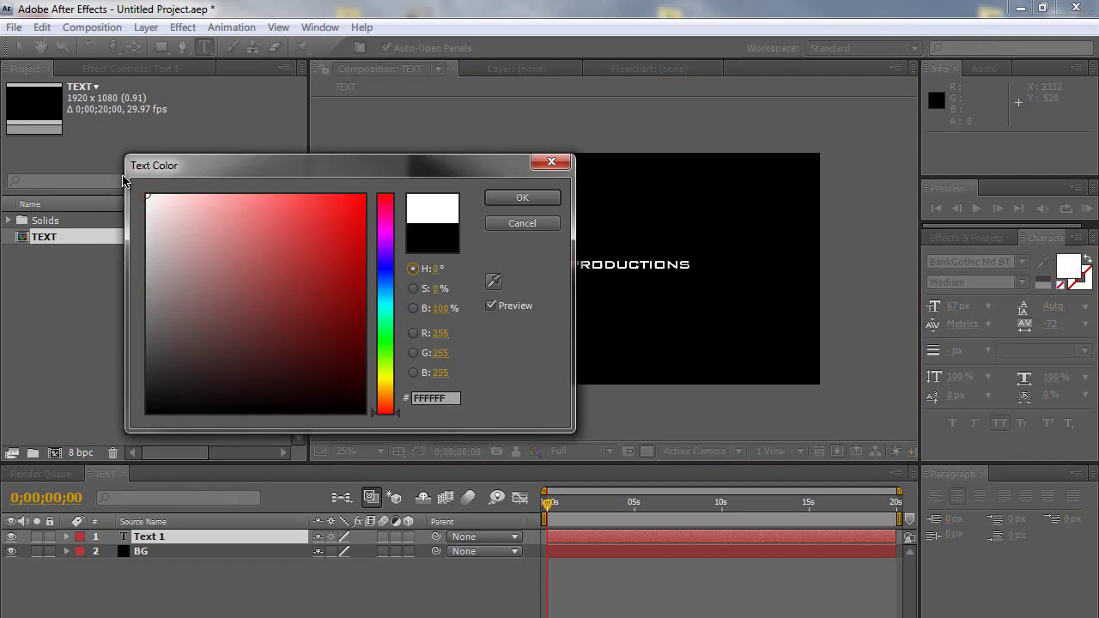
{"action": "key", "text": "Return"}
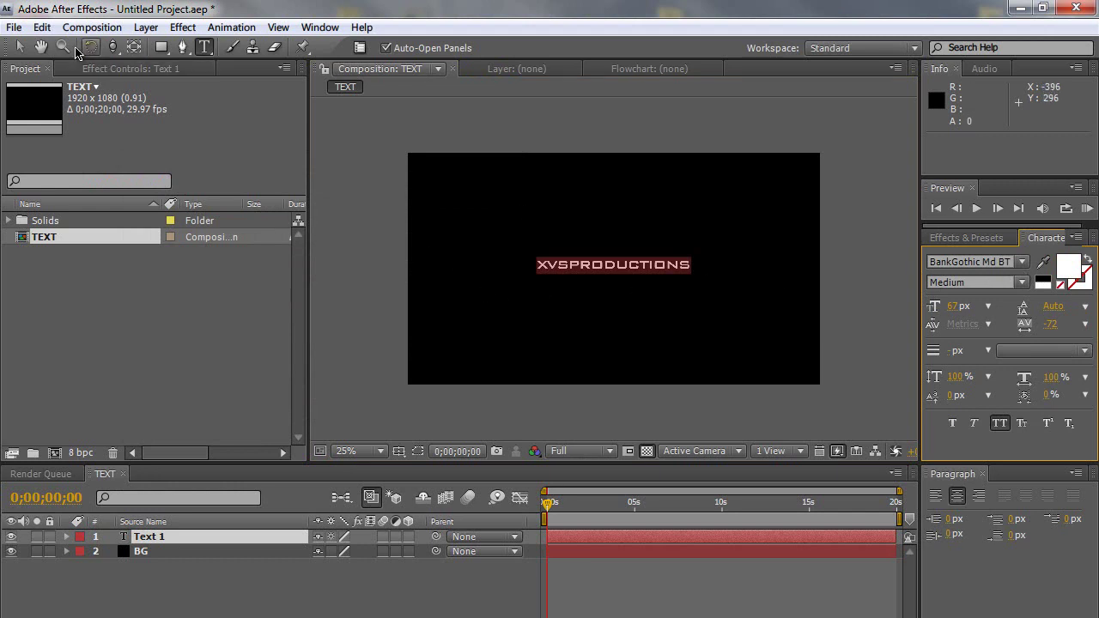
Finish editing the title and import Metal Texture.jpg into the project
{"action": "left_click", "coordinate": [20, 47]}
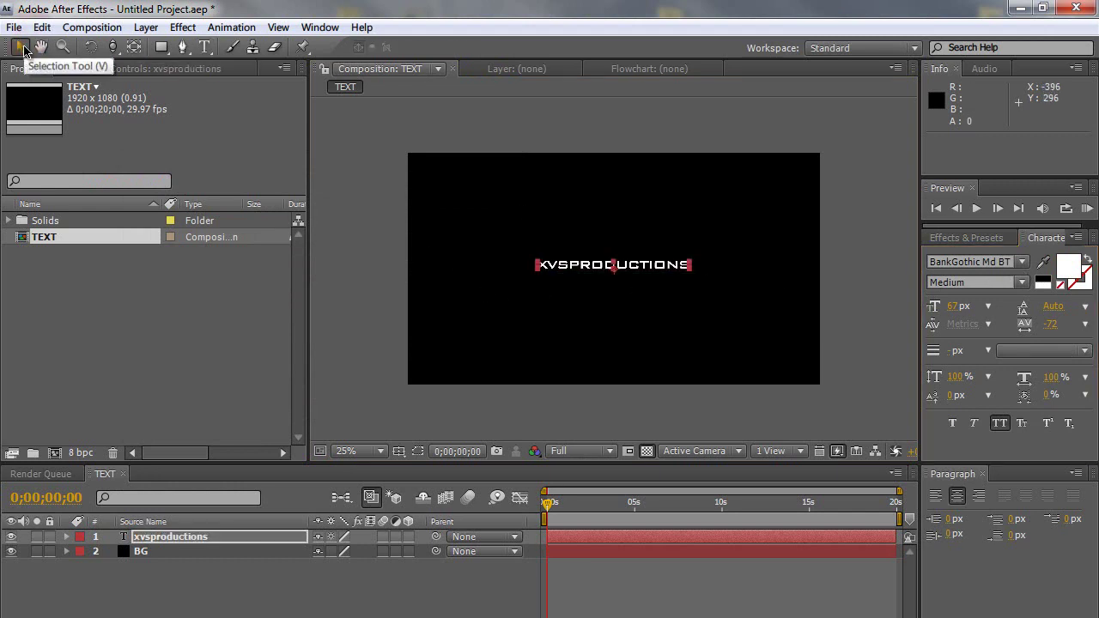
{"action": "double_click", "coordinate": [20, 292]}
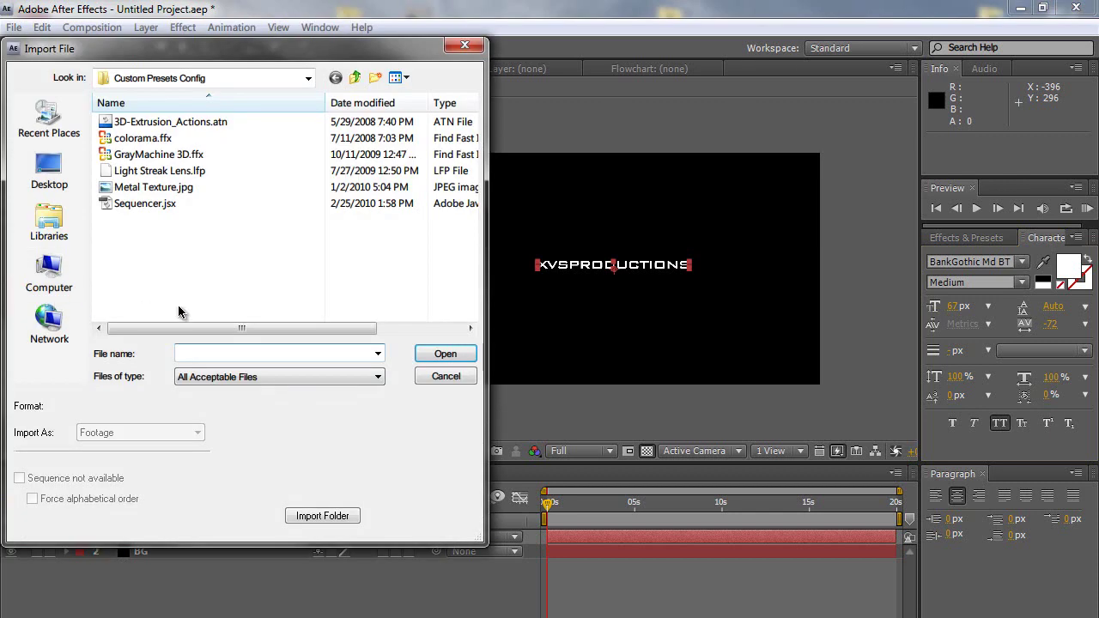
{"action": "double_click", "coordinate": [178, 186]}
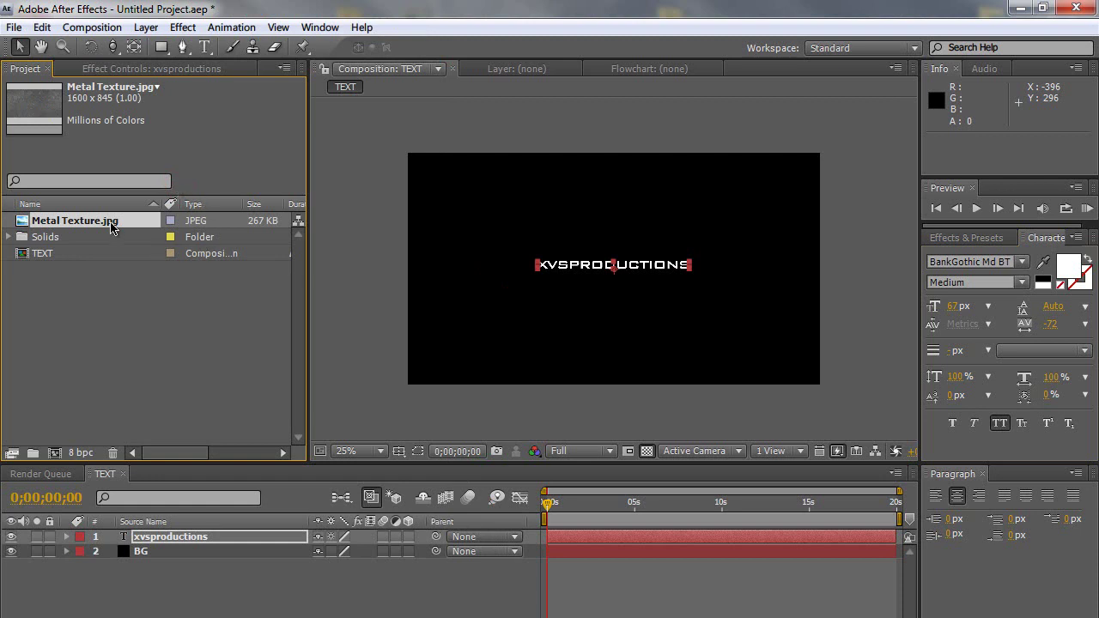
Place Metal Texture.jpg between the title and BG layers and scale it to 42%
{"action": "left_click_drag", "start_coordinate": [110, 225], "coordinate": [110, 539]}
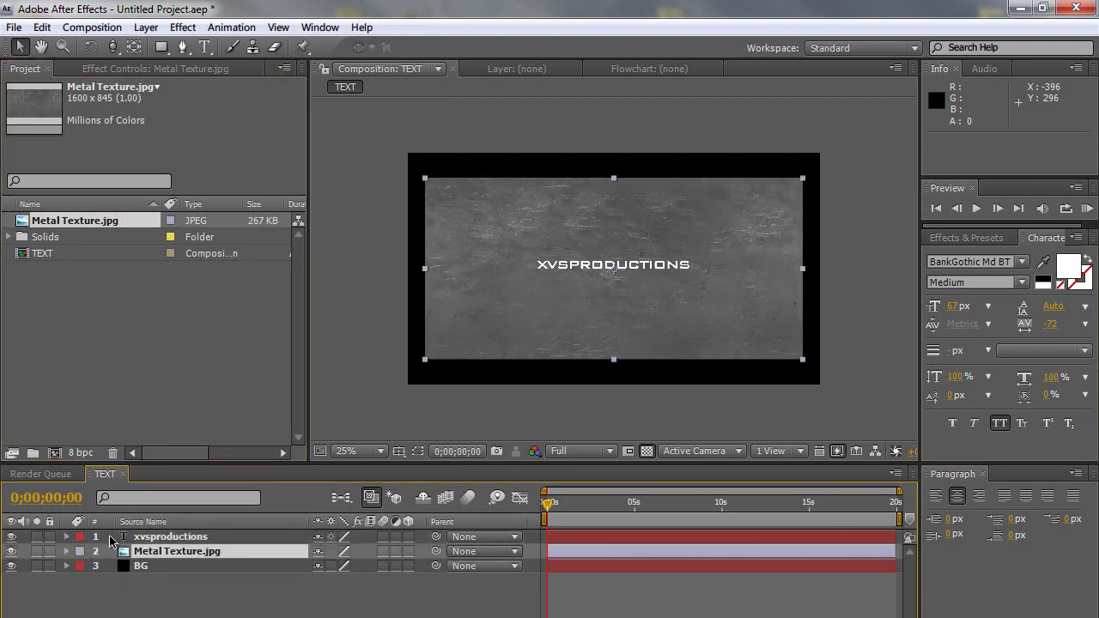
{"action": "key", "text": "s"}
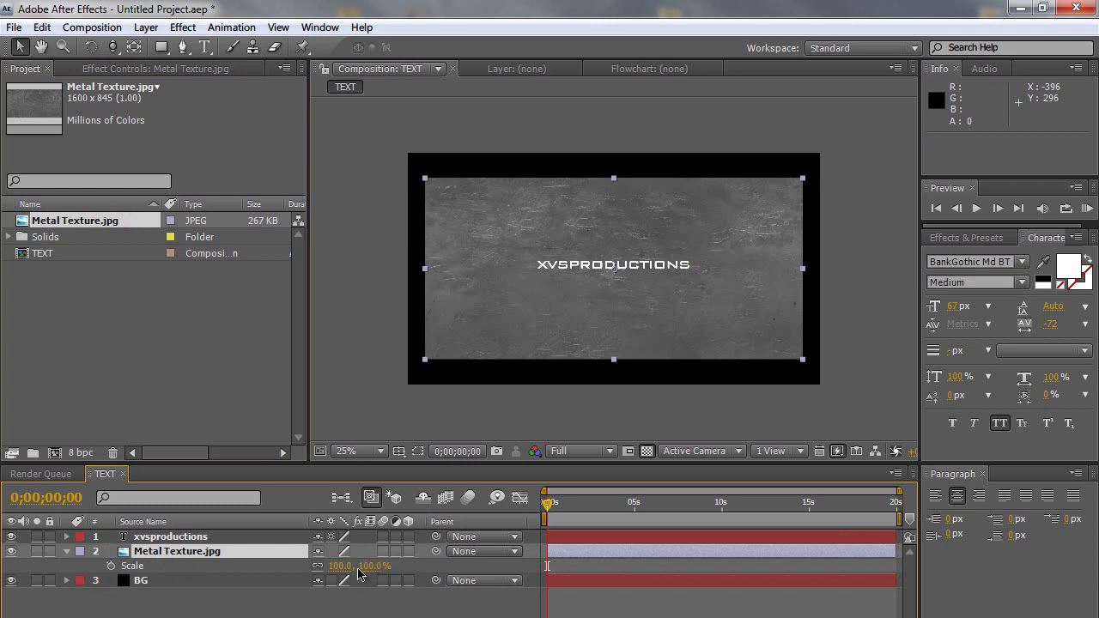
{"action": "left_click_drag", "start_coordinate": [337, 566], "coordinate": [289, 564]}
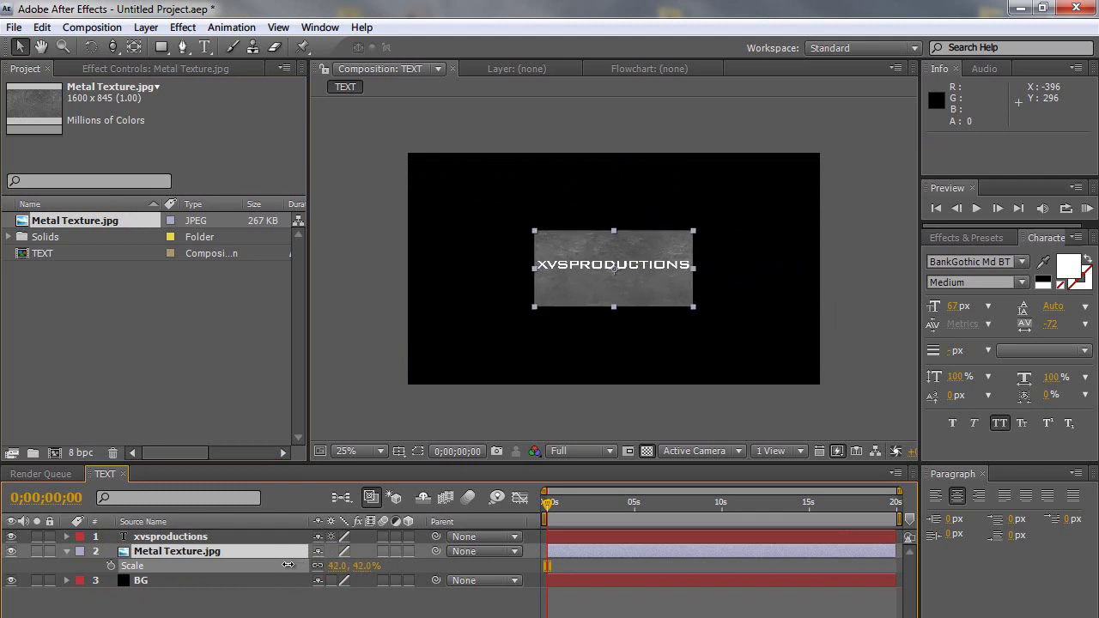
{"action": "left_click", "coordinate": [391, 369]}
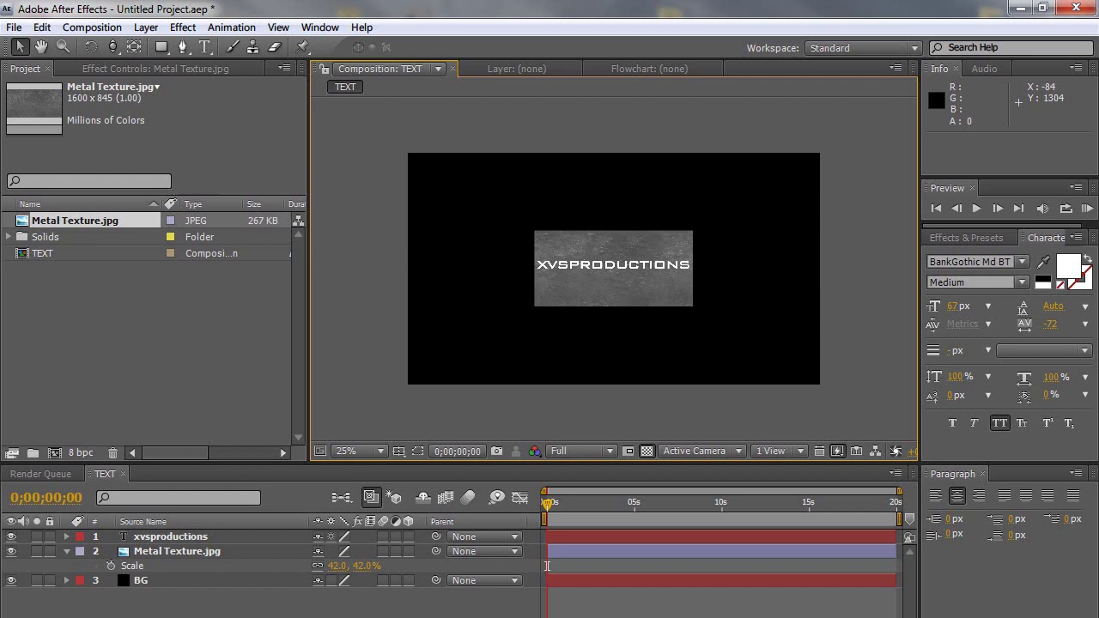
{"action": "key", "text": "F4"}
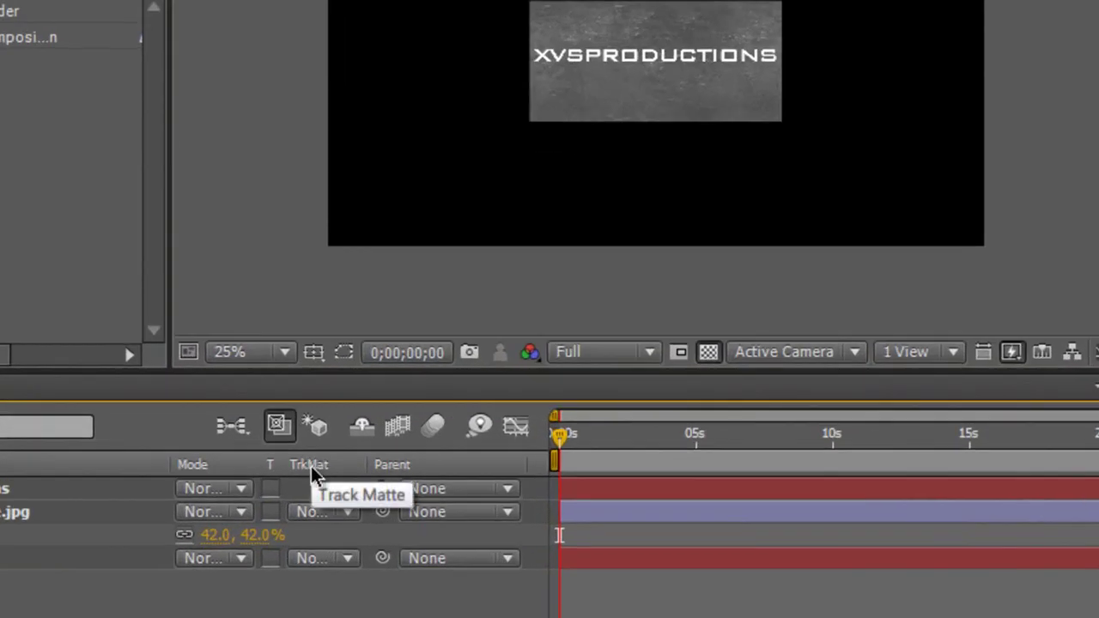
Set the metal texture's track matte to Alpha Matte 'xvsproductions'
{"action": "left_click", "coordinate": [314, 515]}
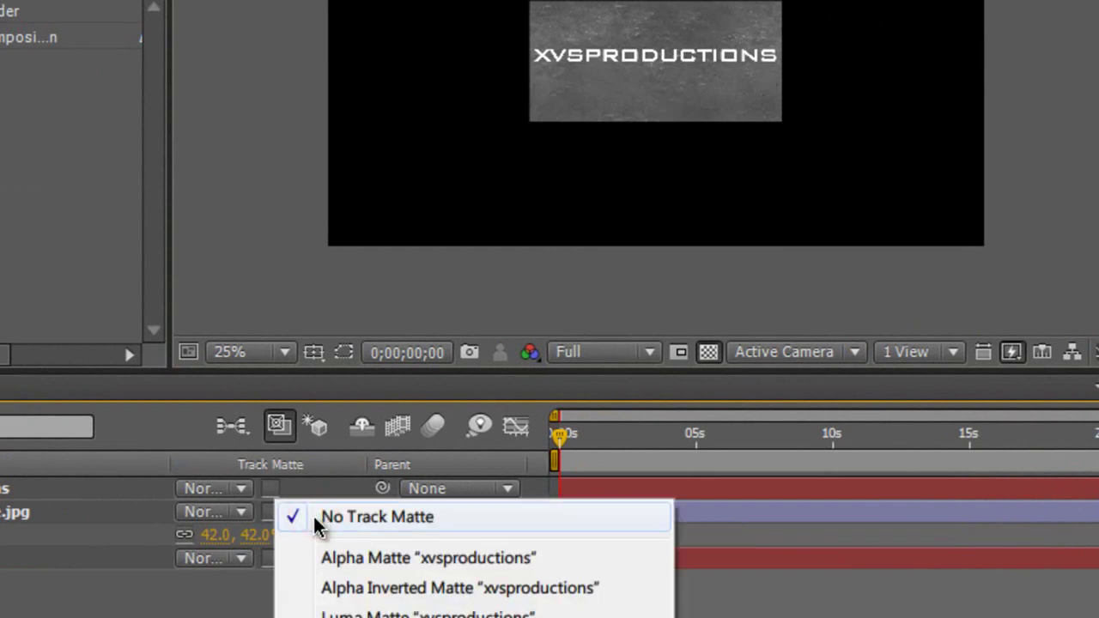
{"action": "left_click", "coordinate": [326, 562]}
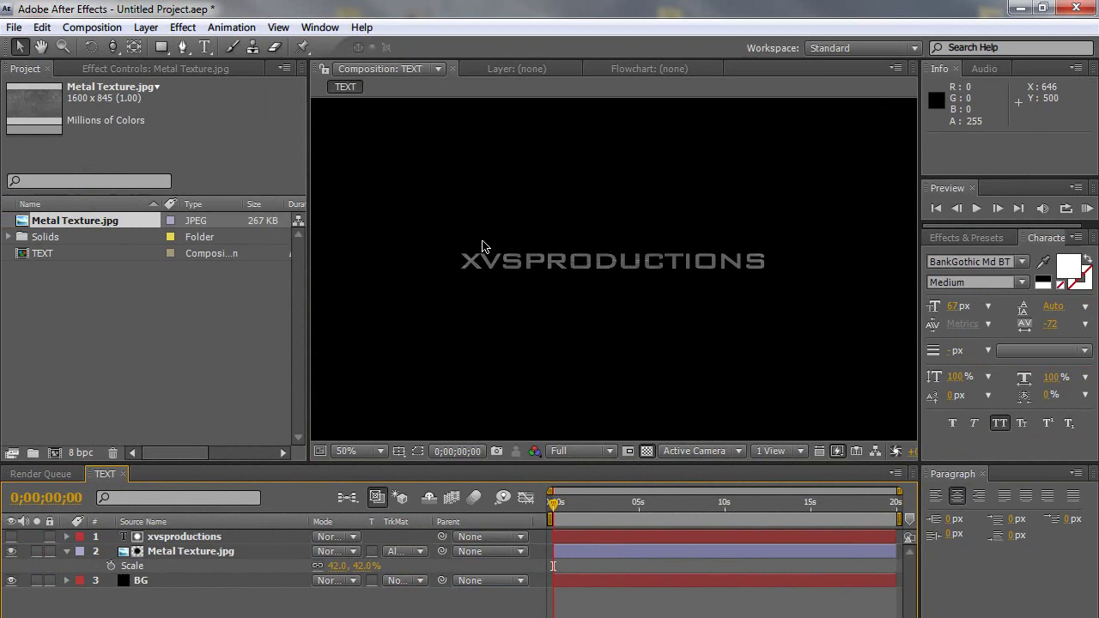
{"action": "key", "text": "comma"}
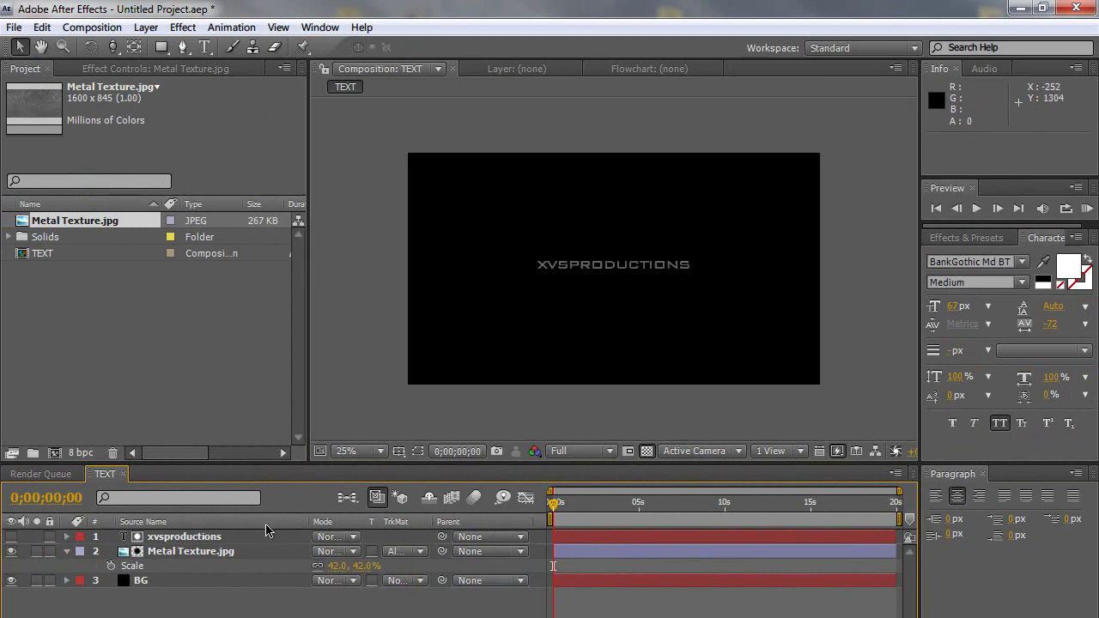
Move the metal texture up over the title to position 970, 392
{"action": "left_click", "coordinate": [236, 551]}
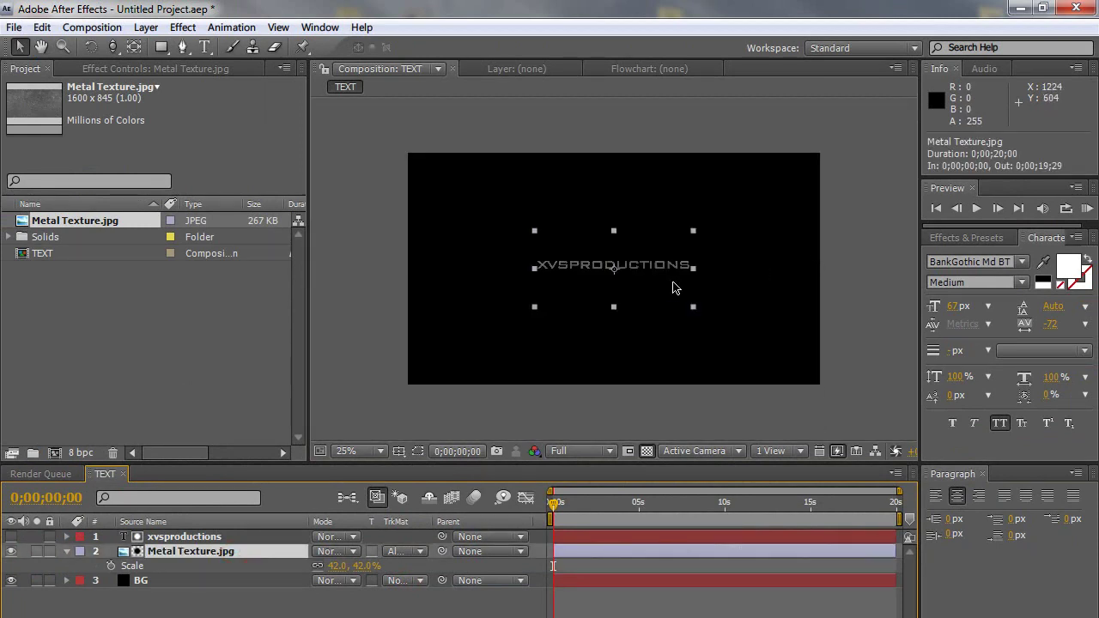
{"action": "key", "text": "period"}
{"action": "left_click_drag", "start_coordinate": [633, 307], "coordinate": [638, 249]}
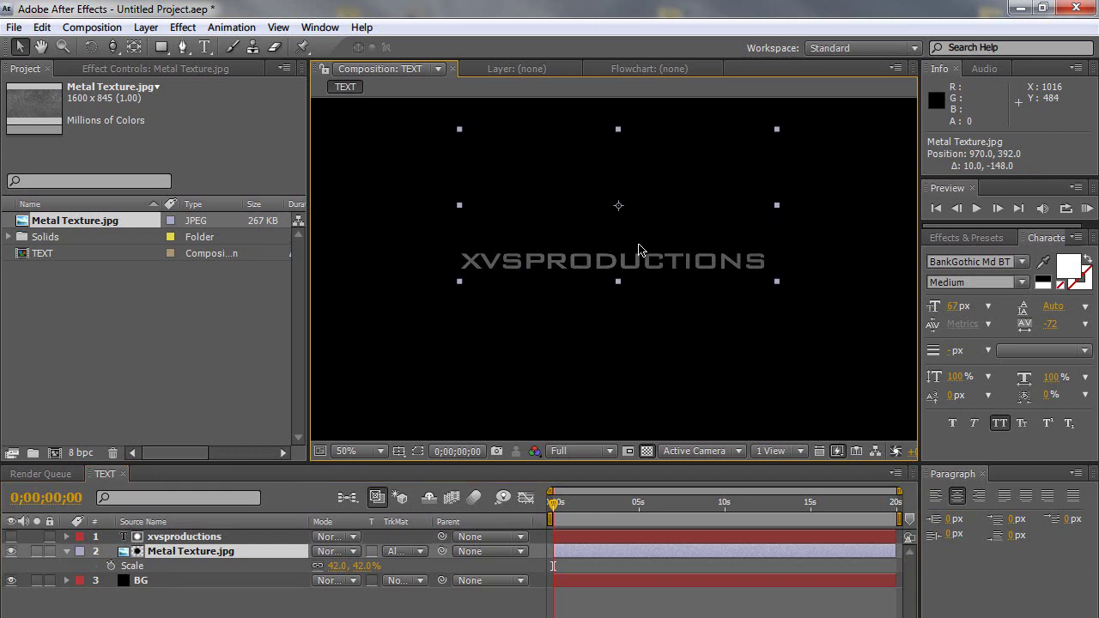
{"action": "key", "text": "Return"}
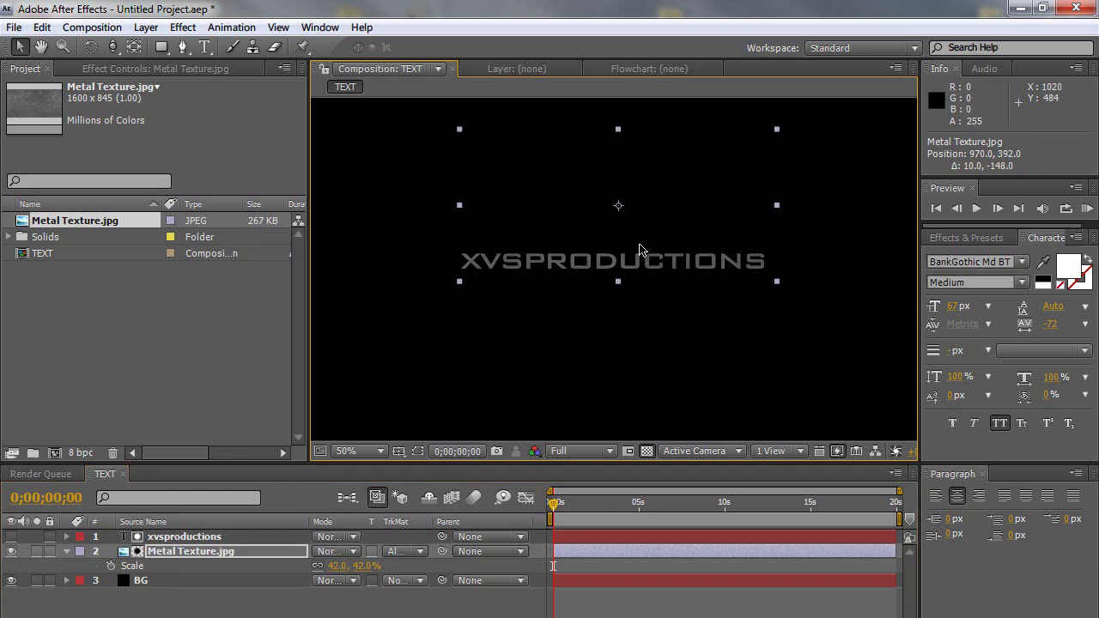
Apply Curves to Metal Texture.jpg and bend the RGB curve into a contrast-boosting S-curve
{"action": "left_click", "coordinate": [180, 28]}
{"action": "mouse_move", "coordinate": [343, 200]}
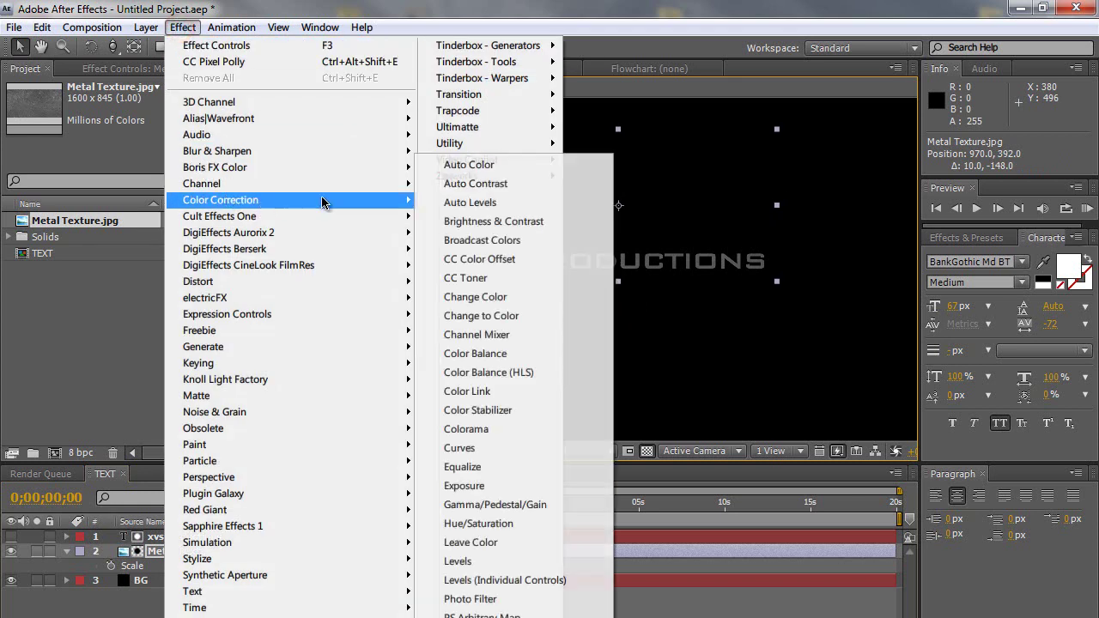
{"action": "left_click", "coordinate": [477, 445]}
{"action": "left_click_drag", "start_coordinate": [152, 194], "coordinate": [127, 187]}
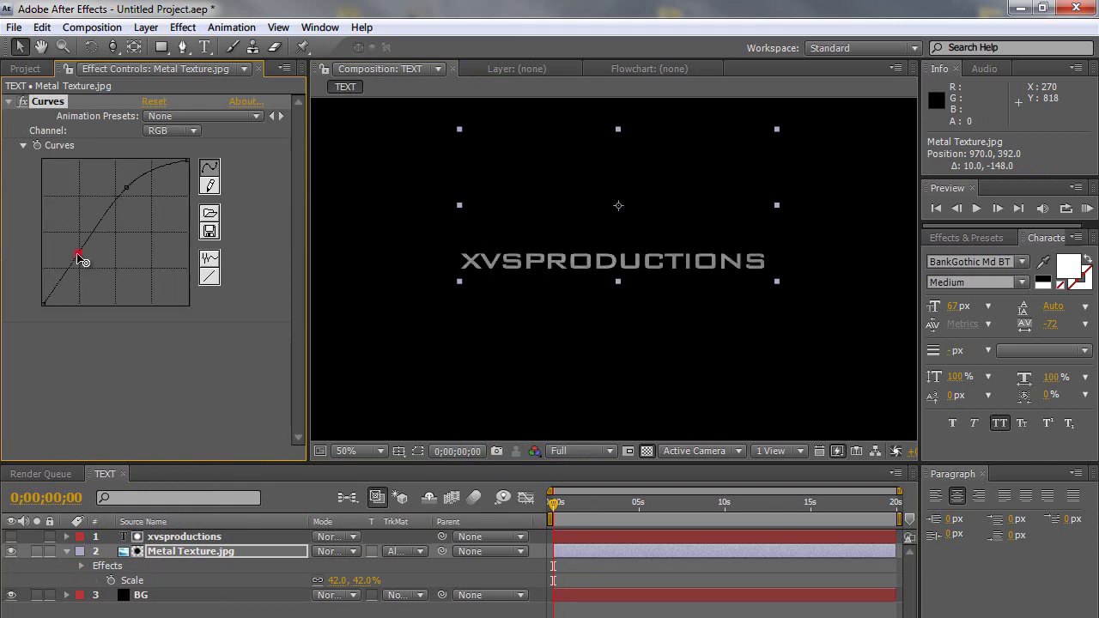
{"action": "left_click_drag", "start_coordinate": [78, 258], "coordinate": [86, 273]}
{"action": "left_click_drag", "start_coordinate": [126, 186], "coordinate": [133, 185]}
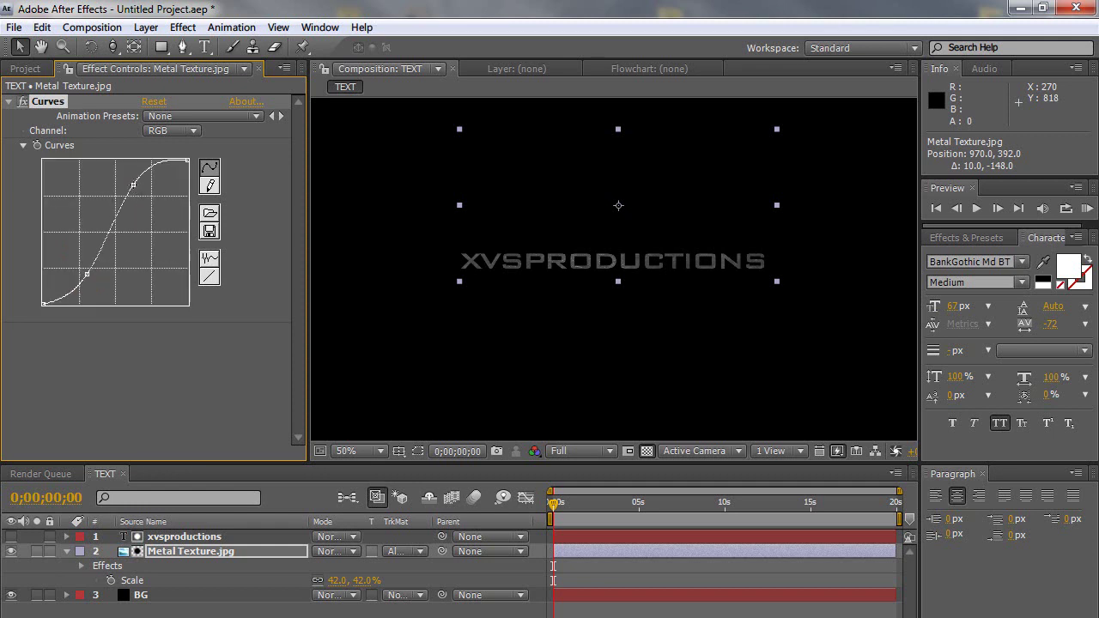
Duplicate the xvsproductions text layer, make the copy visible, and fill it black
{"action": "left_click", "coordinate": [184, 606]}
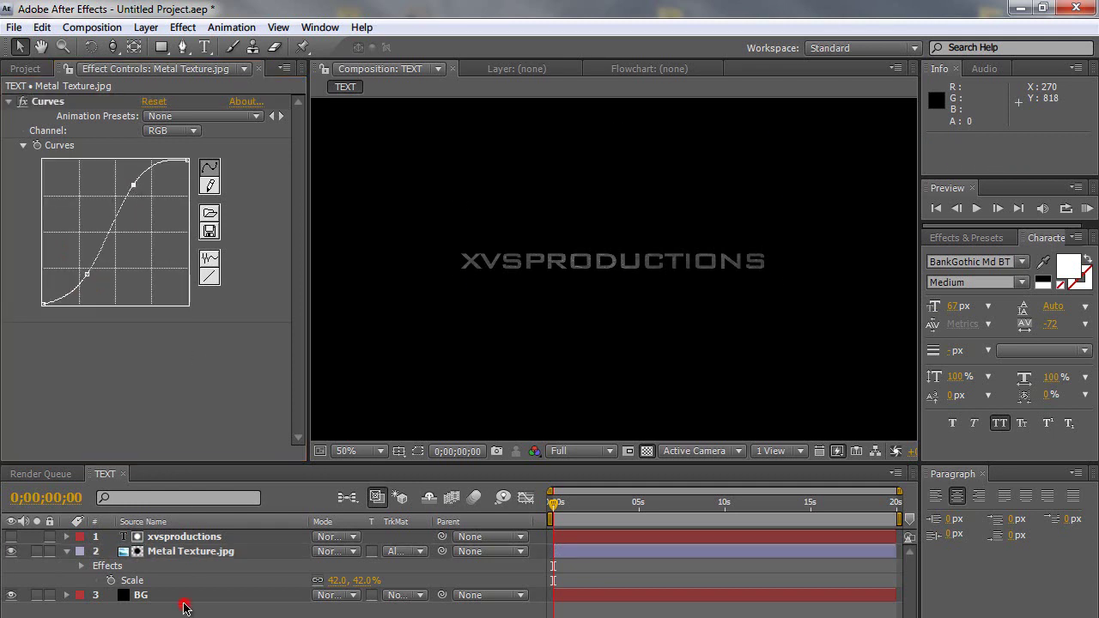
{"action": "left_click", "coordinate": [183, 539]}
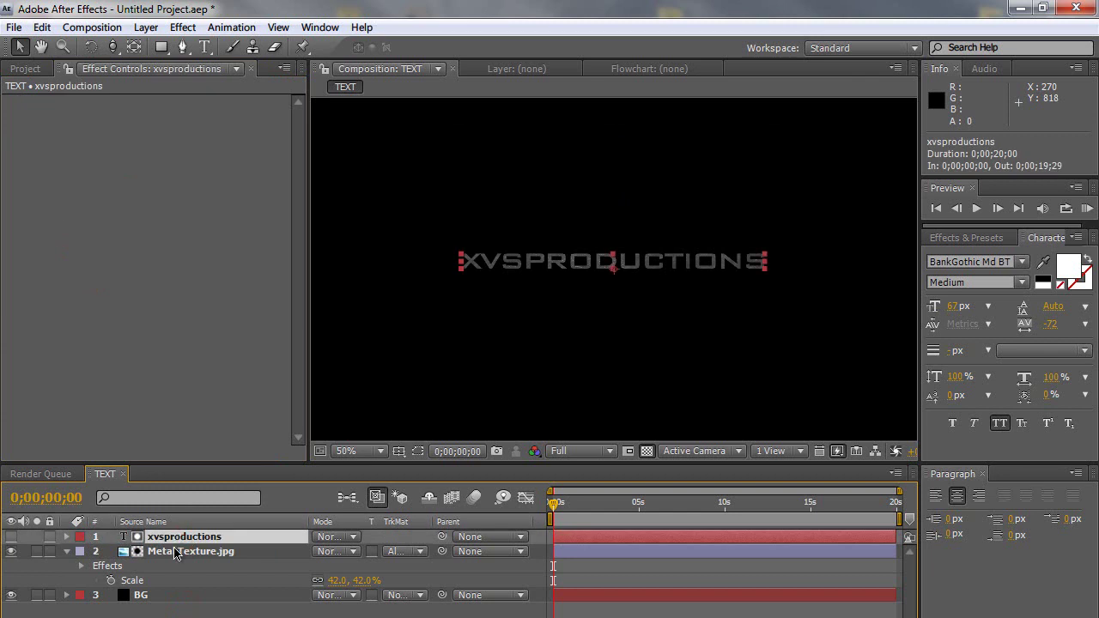
{"action": "key", "text": "ctrl+d"}
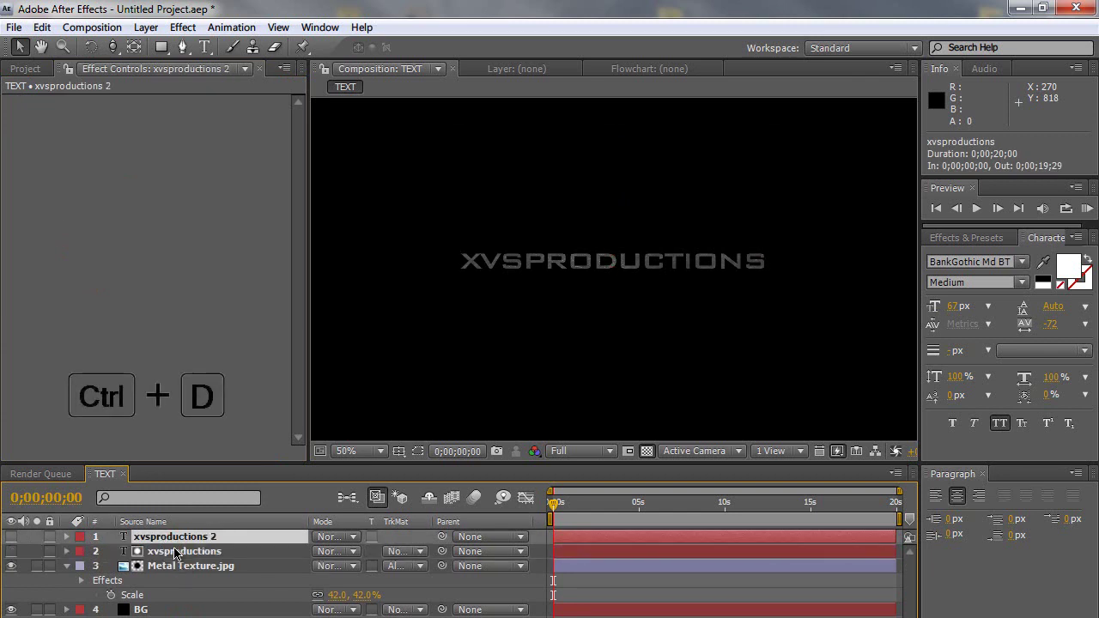
{"action": "left_click", "coordinate": [11, 538]}
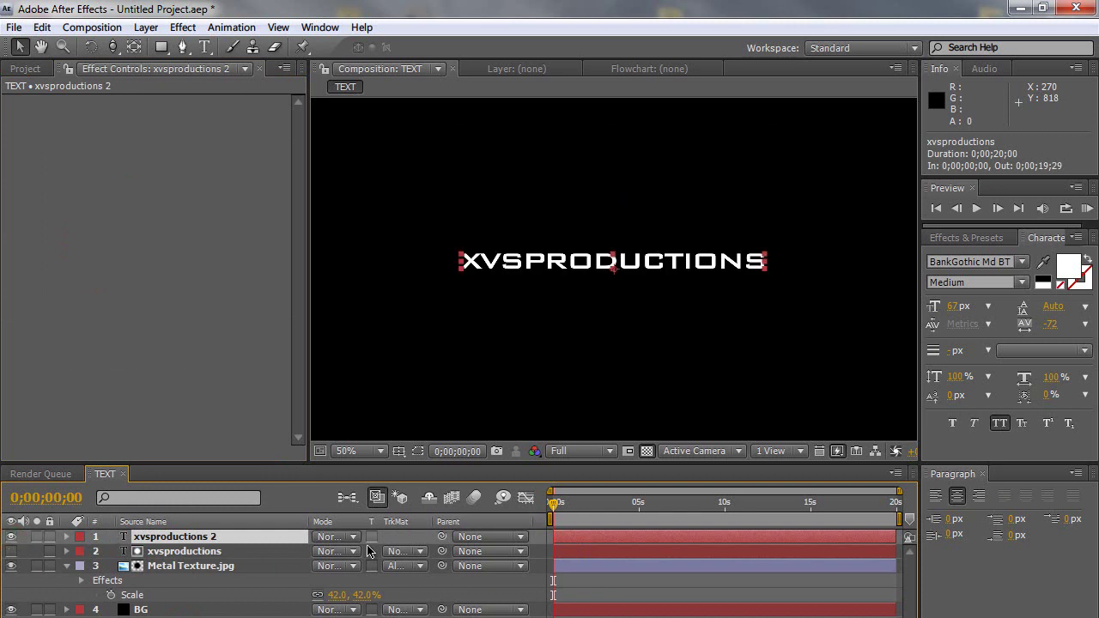
{"action": "left_click", "coordinate": [1067, 270]}
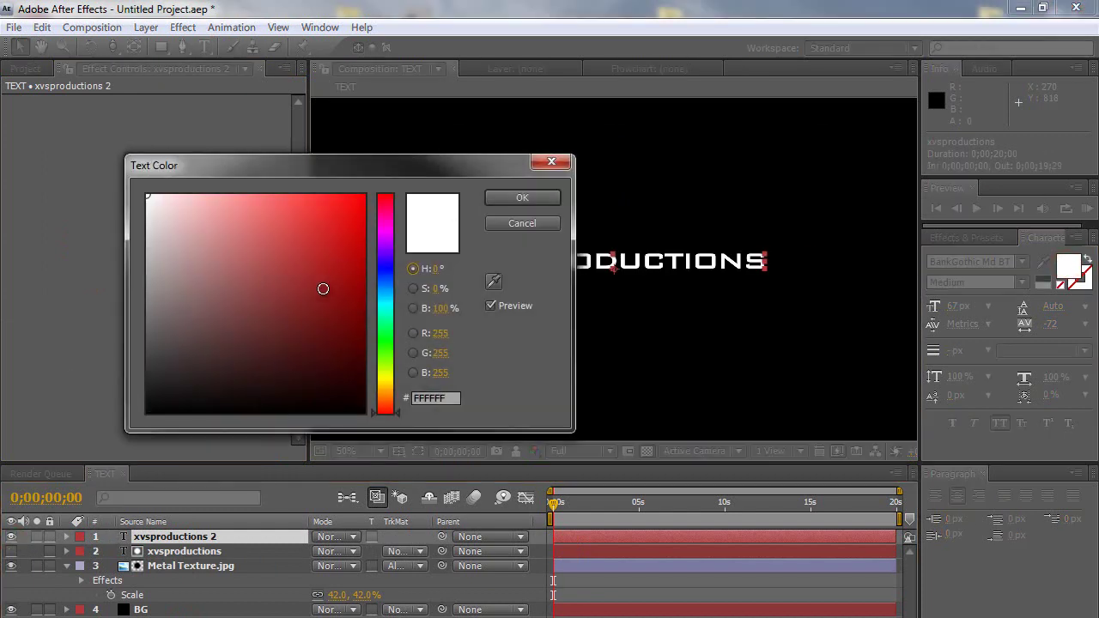
{"action": "left_click_drag", "start_coordinate": [325, 304], "coordinate": [326, 449]}
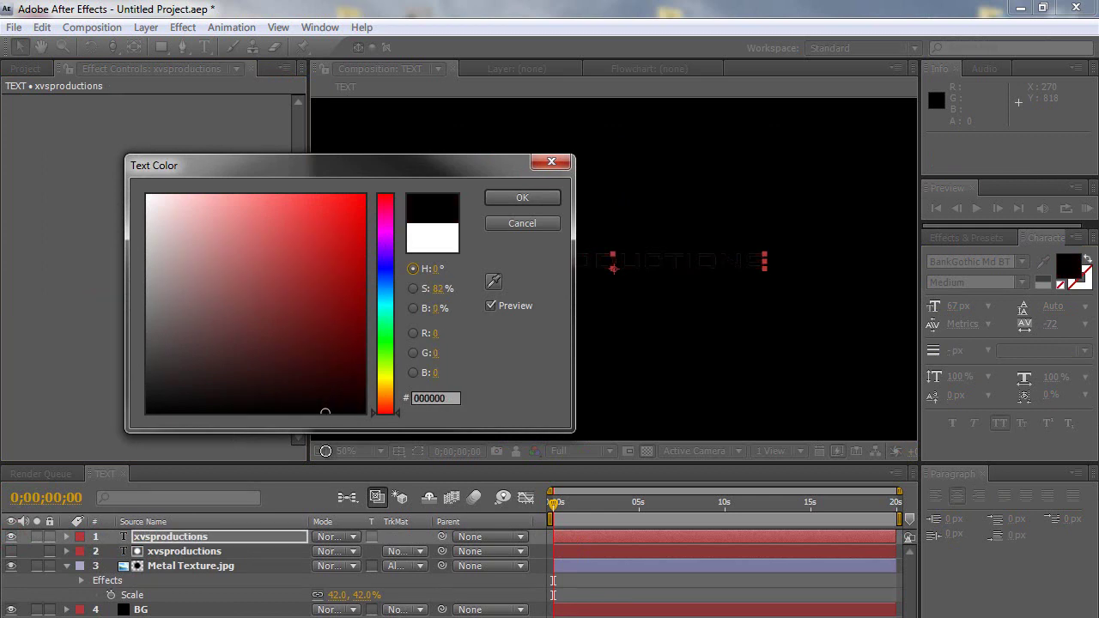
{"action": "key", "text": "Return"}
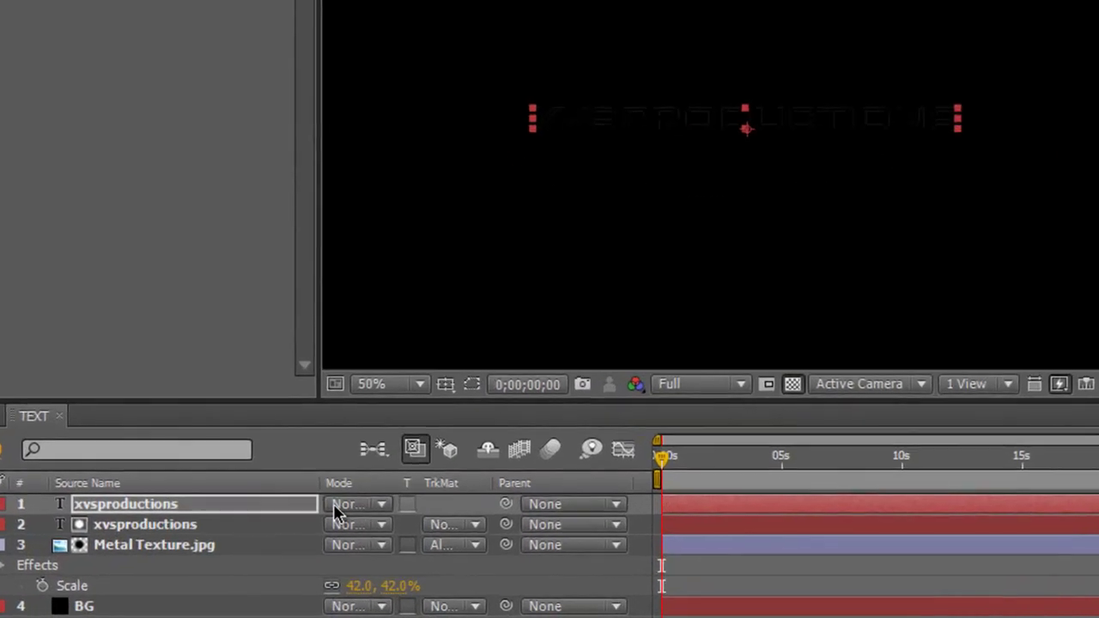
Set the black copy's blending mode to Add and duplicate it again
{"action": "left_click", "coordinate": [331, 536]}
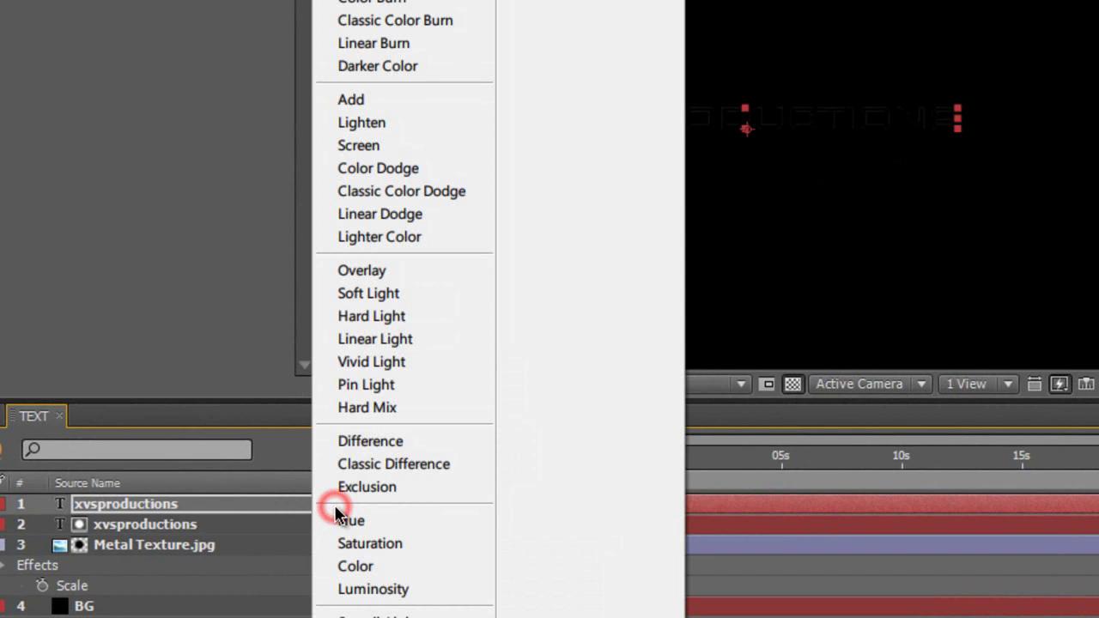
{"action": "left_click", "coordinate": [357, 101]}
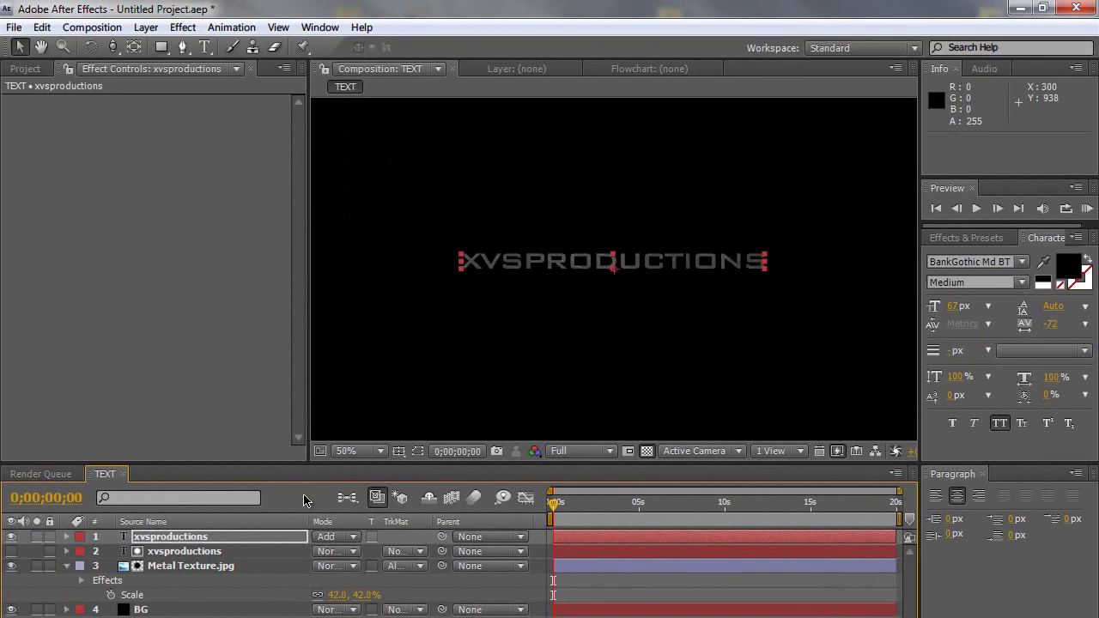
{"action": "left_click", "coordinate": [237, 539]}
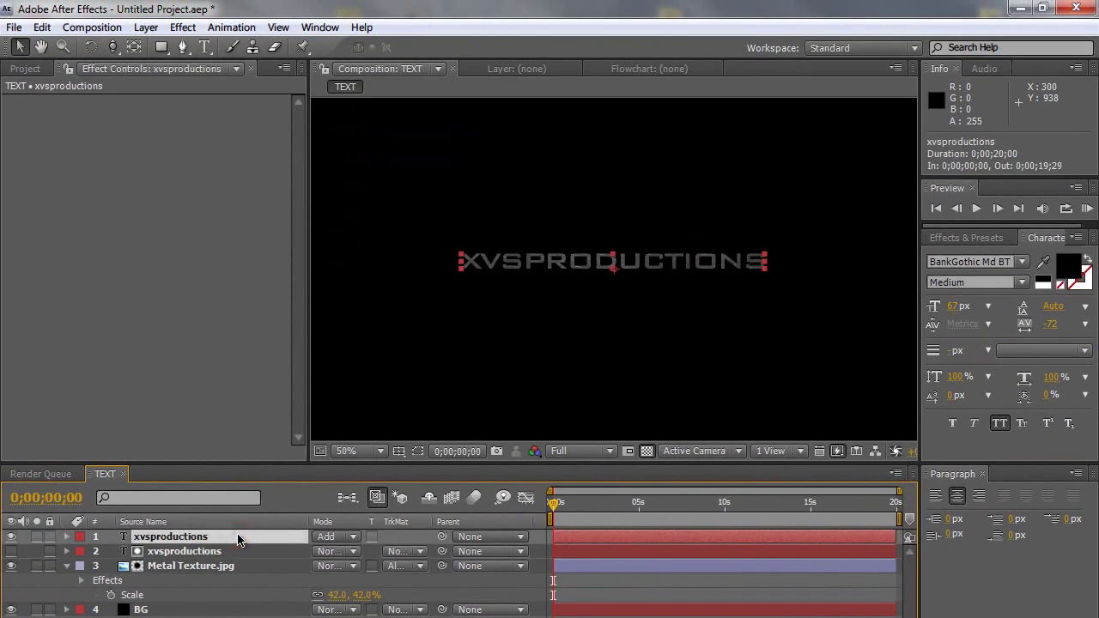
{"action": "key", "text": "ctrl+d"}
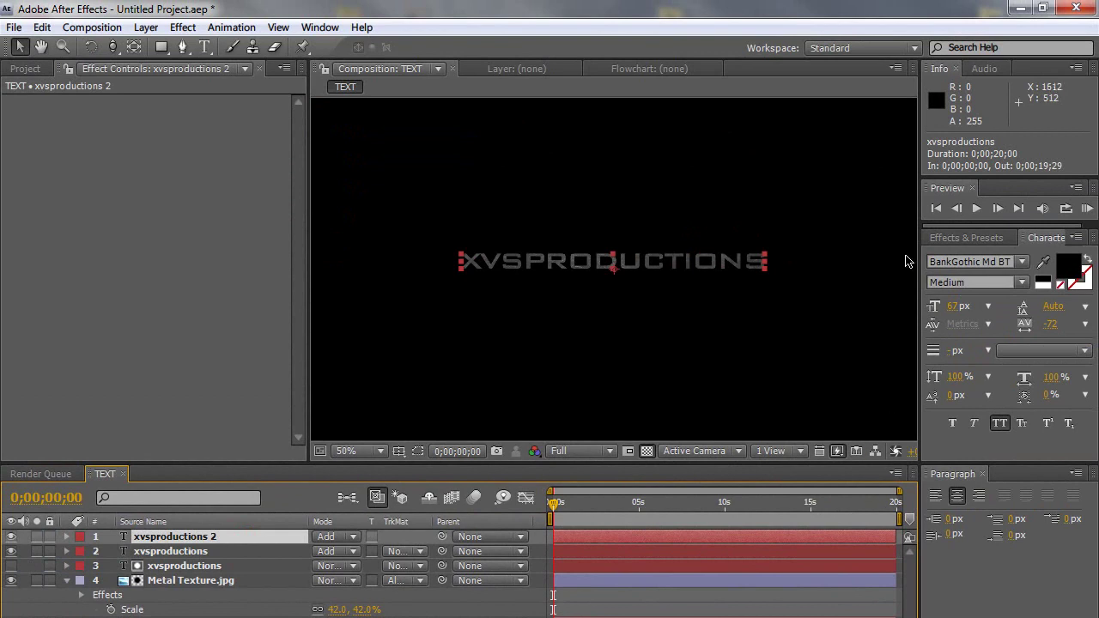
Apply Bevel Alpha from Effects & Presets to the top text copy
{"action": "left_click", "coordinate": [958, 239]}
{"action": "left_click", "coordinate": [955, 258]}
{"action": "type", "text": "b"}
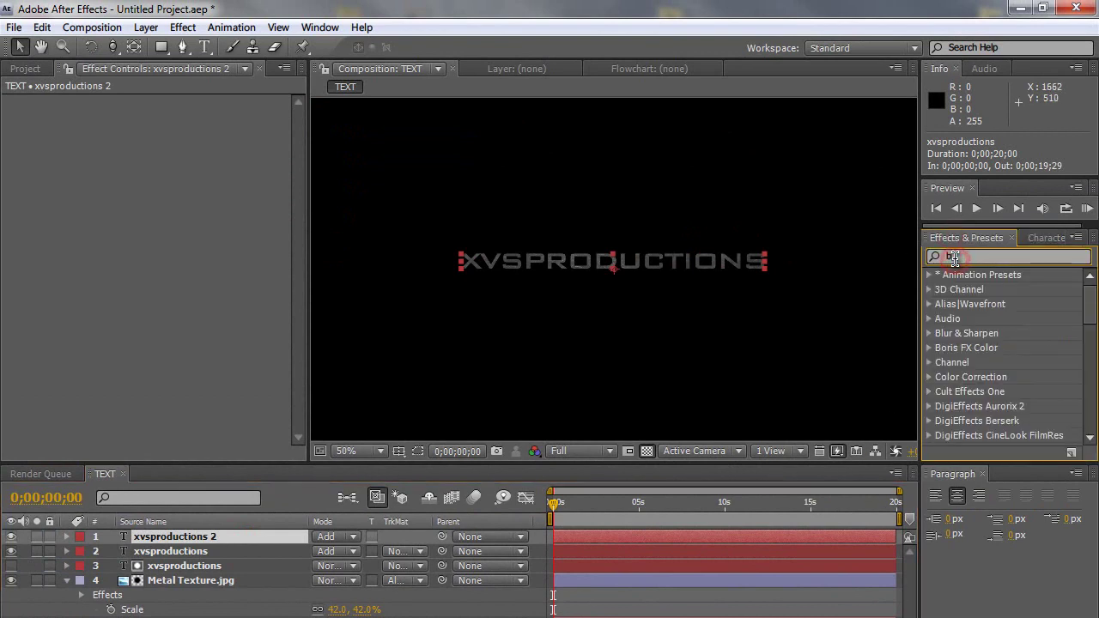
{"action": "type", "text": "evel"}
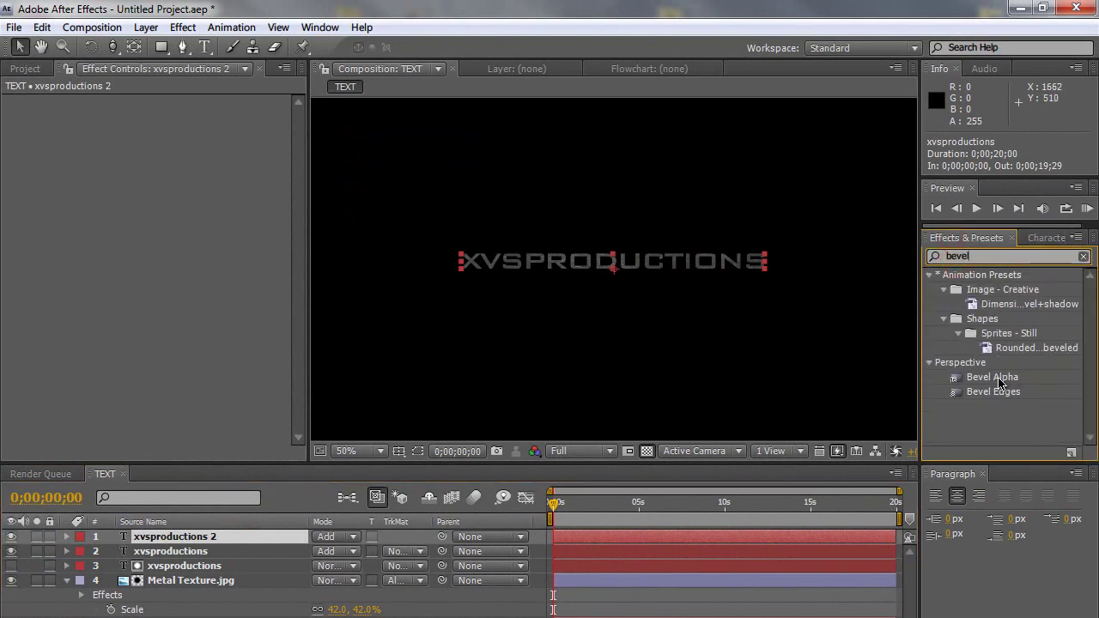
{"action": "left_click_drag", "start_coordinate": [1000, 384], "coordinate": [211, 535]}
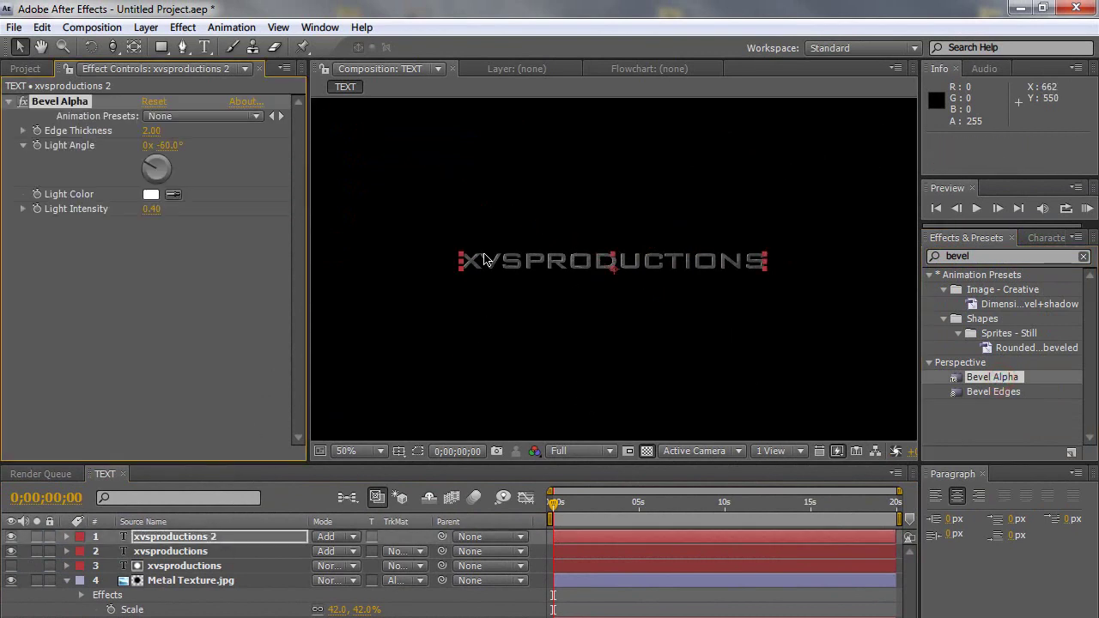
Set the Bevel Alpha light angle on xvsproductions 2 to 0°
{"action": "left_click", "coordinate": [168, 145]}
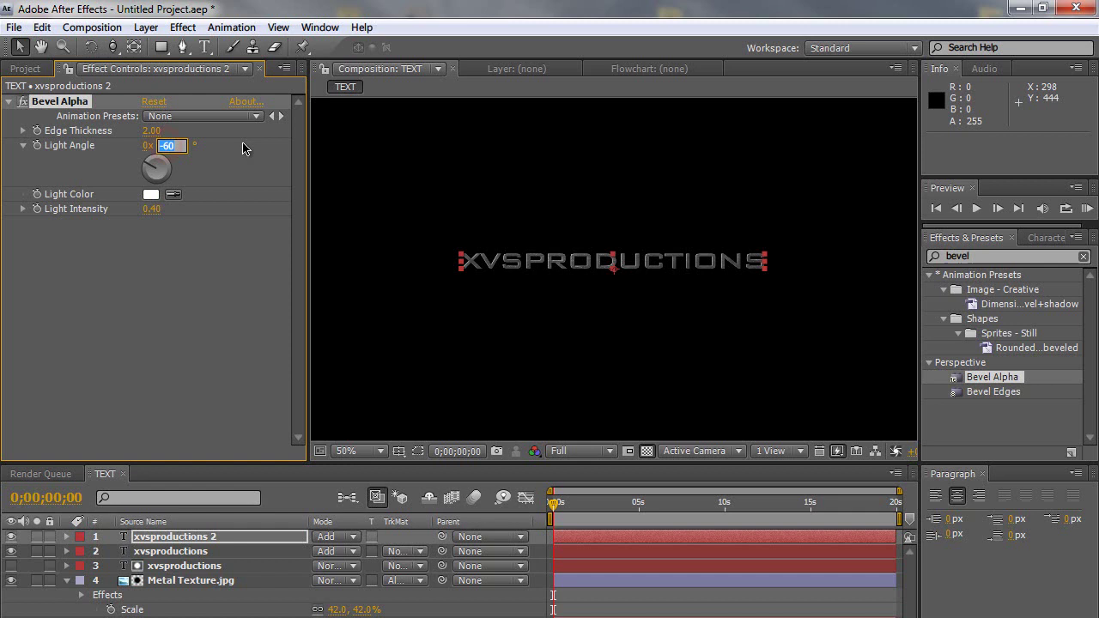
{"action": "type", "text": "0"}
{"action": "key", "text": "Return"}
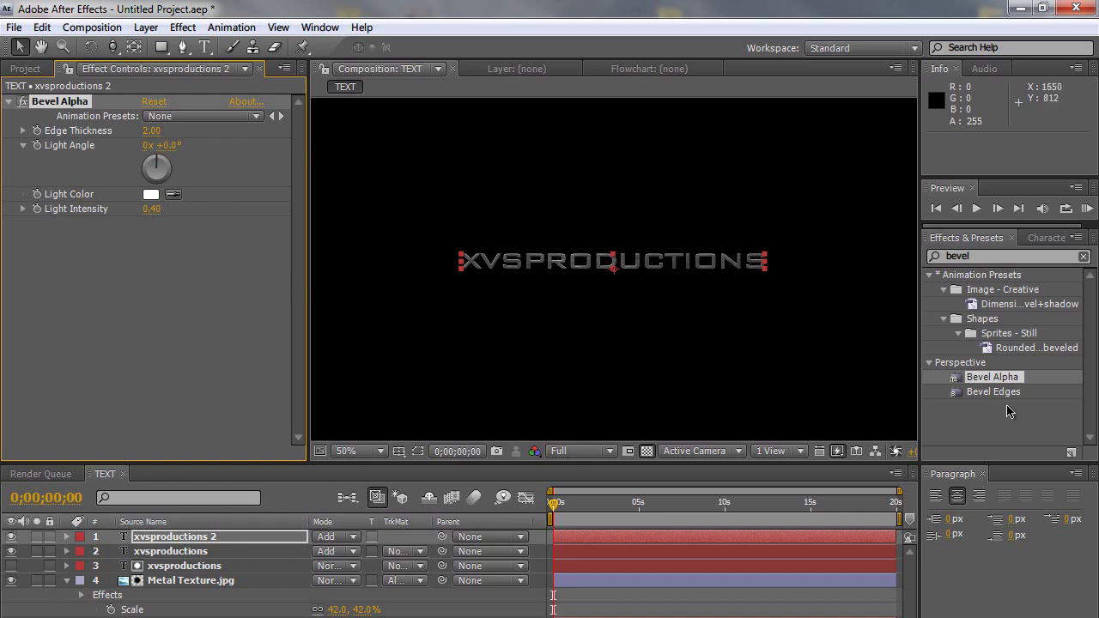
Add Bevel Alpha to the xvsproductions layer with a 180° light angle
{"action": "left_click_drag", "start_coordinate": [1005, 380], "coordinate": [189, 551]}
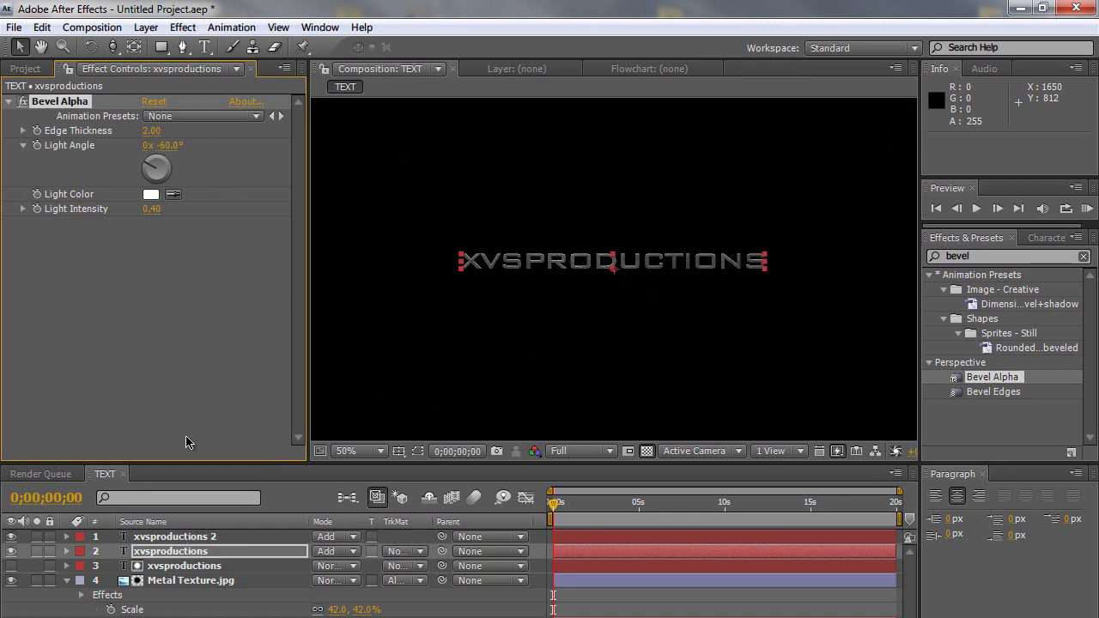
{"action": "left_click", "coordinate": [163, 147]}
{"action": "type", "text": "180"}
{"action": "key", "text": "Return"}
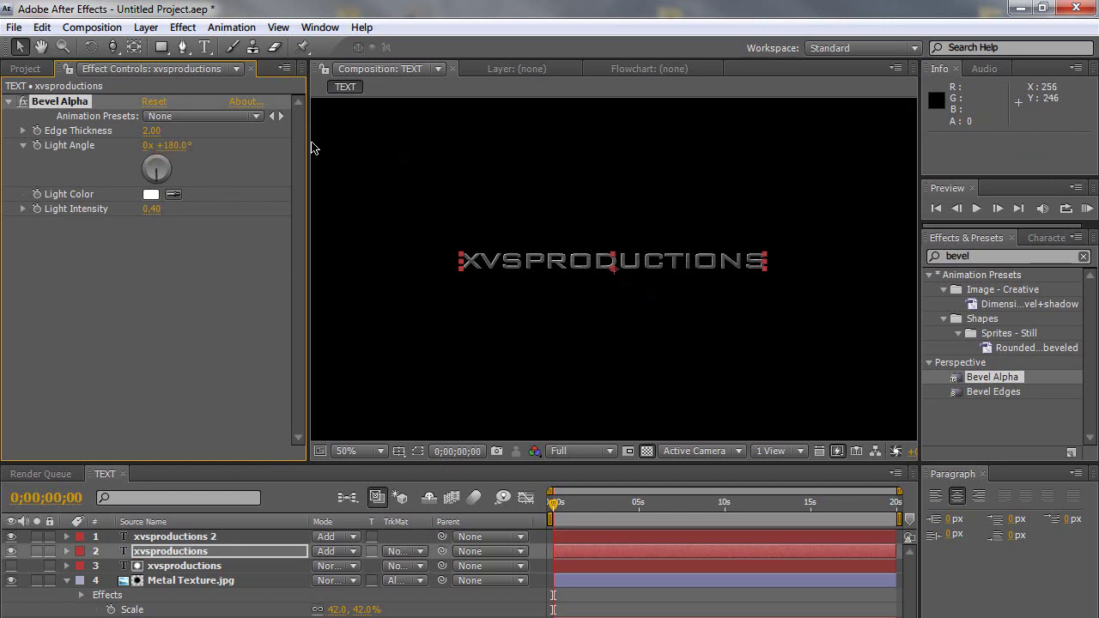
{"action": "scroll", "coordinate": [614, 286], "scroll_direction": "up", "scroll_amount": 3}
{"action": "scroll", "coordinate": [589, 270], "scroll_direction": "down", "scroll_amount": 3}
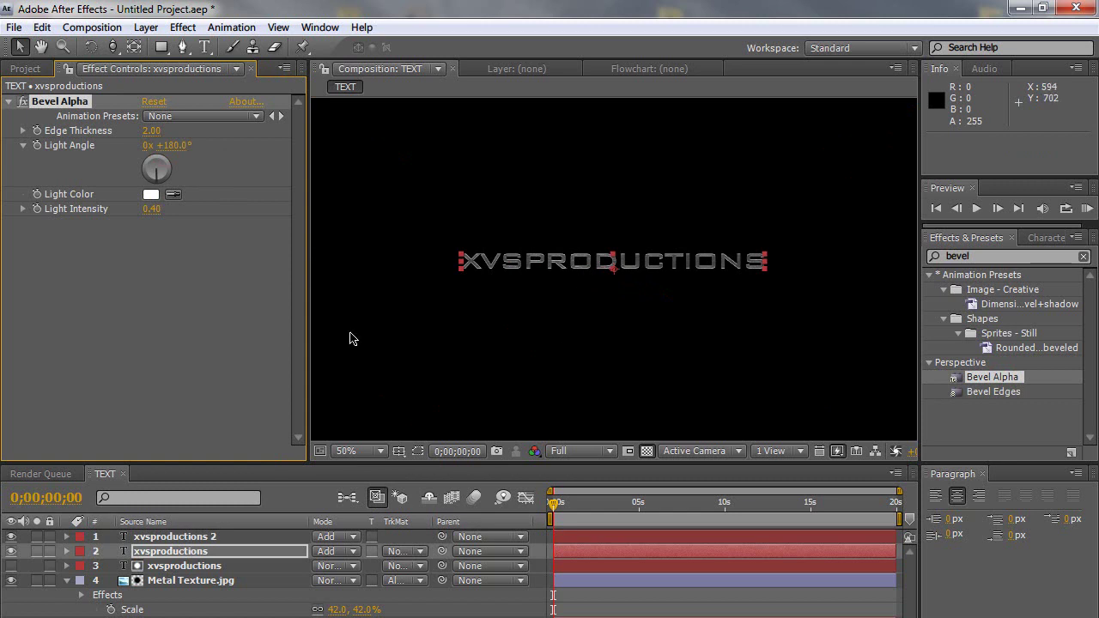
Create a new composition named 3D TEXT
{"action": "left_click", "coordinate": [92, 27]}
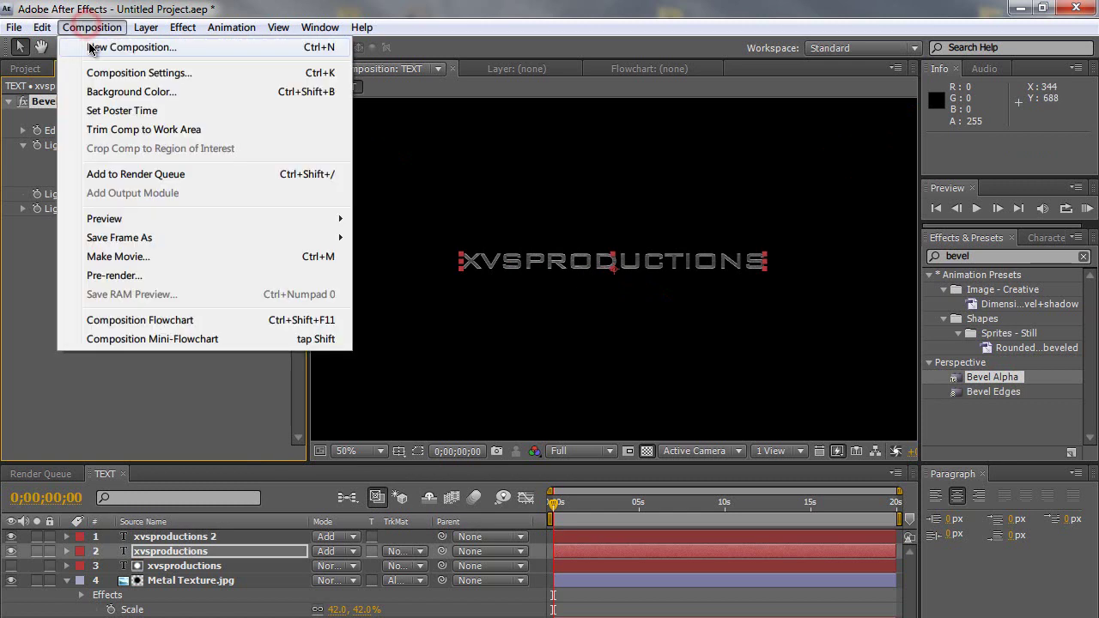
{"action": "left_click", "coordinate": [93, 43]}
{"action": "type", "text": "3D"}
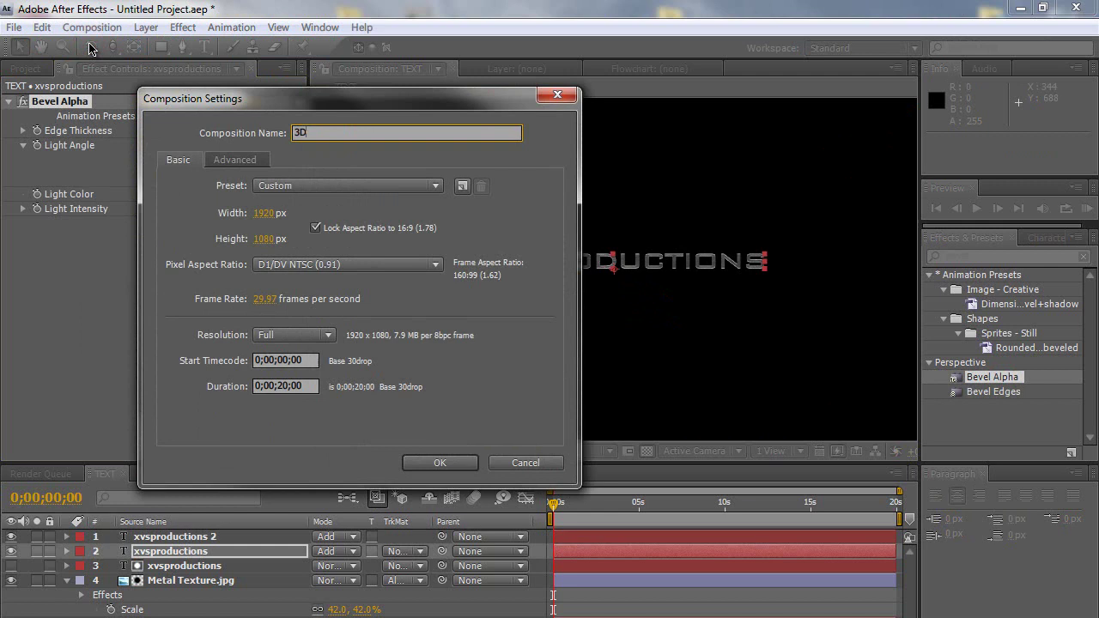
{"action": "type", "text": " TEXT"}
{"action": "key", "text": "Return"}
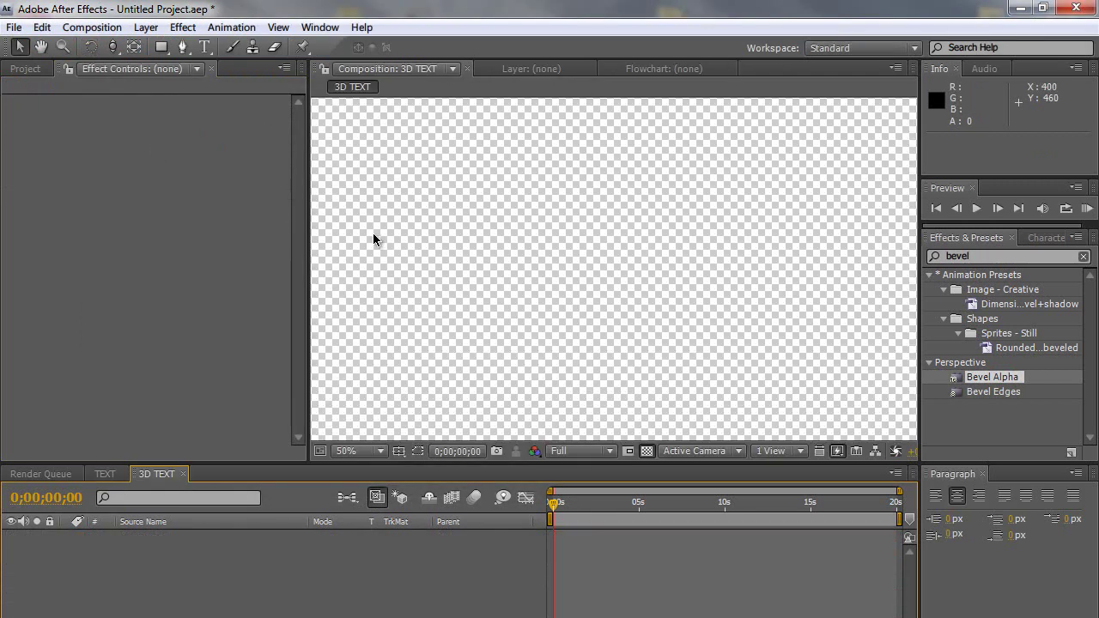
Nest the TEXT composition into the 3D TEXT timeline
{"action": "left_click", "coordinate": [101, 474]}
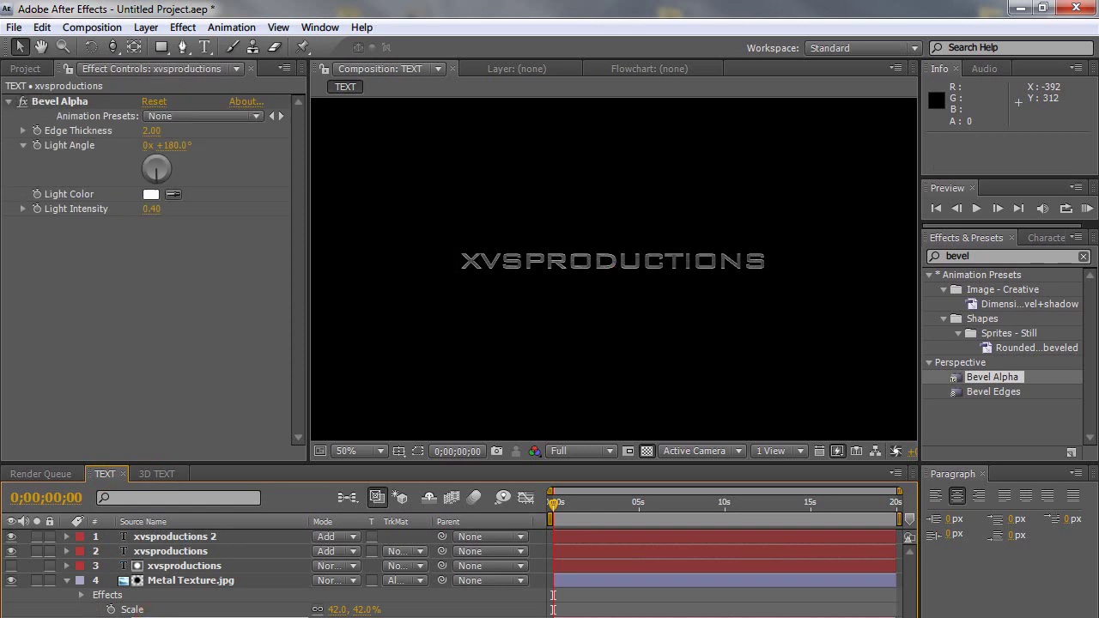
{"action": "left_click", "coordinate": [647, 451]}
{"action": "left_click", "coordinate": [26, 69]}
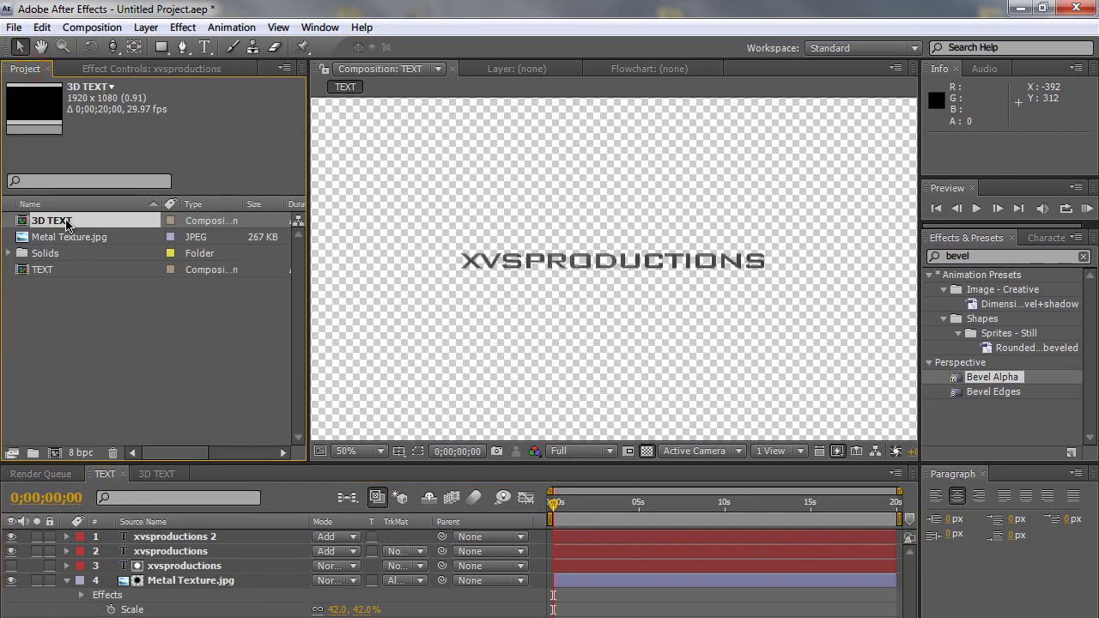
{"action": "left_click", "coordinate": [156, 474]}
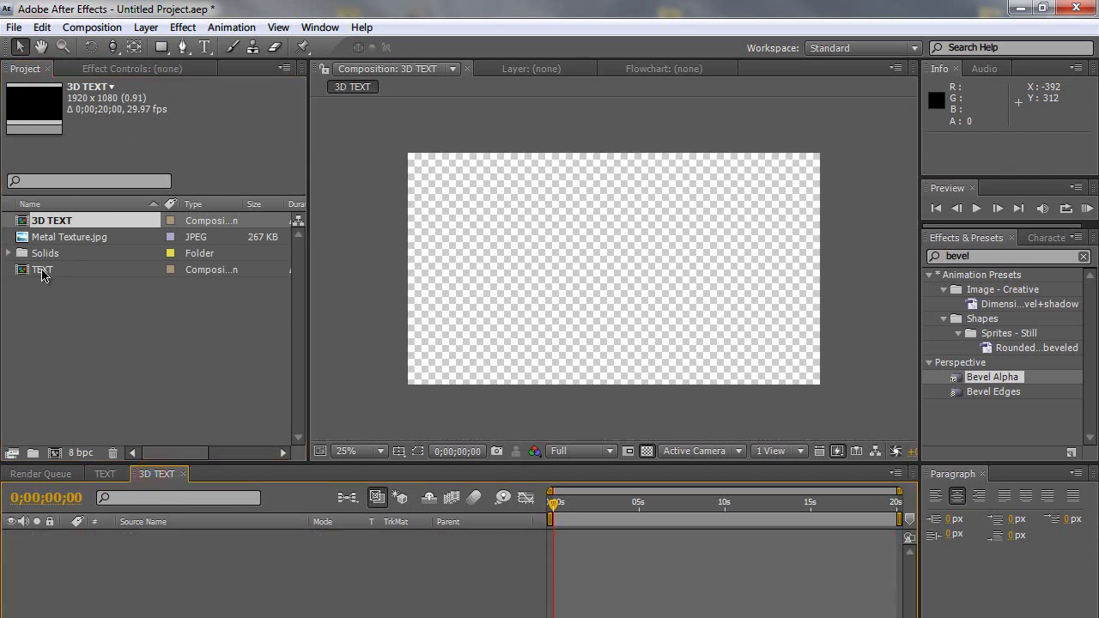
{"action": "left_click_drag", "start_coordinate": [43, 273], "coordinate": [147, 582]}
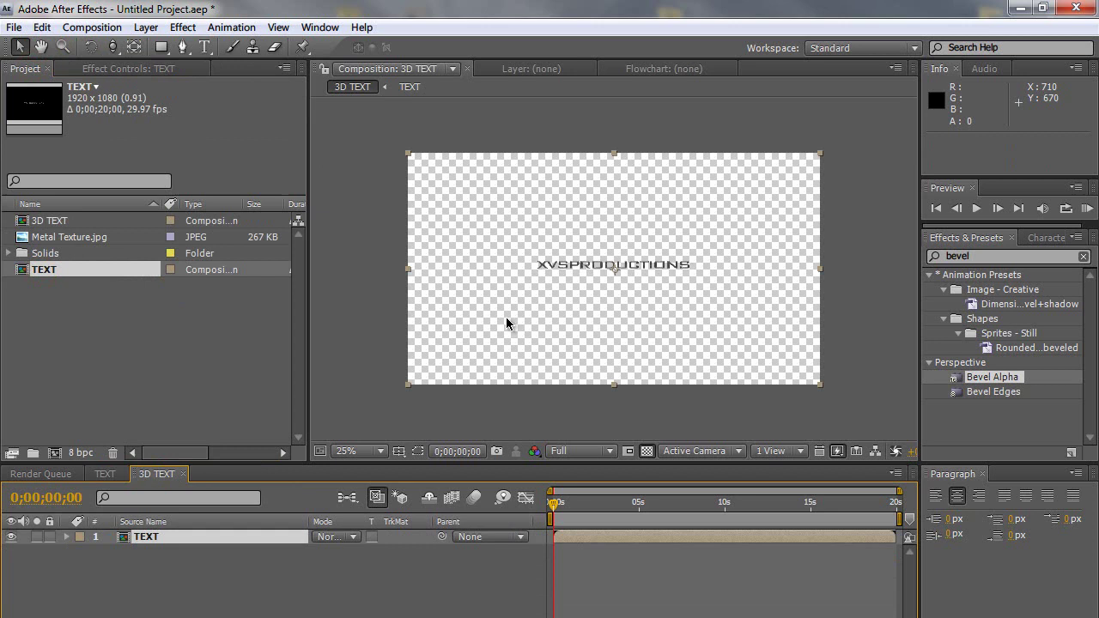
{"action": "scroll", "coordinate": [506, 323], "scroll_direction": "up", "scroll_amount": 2}
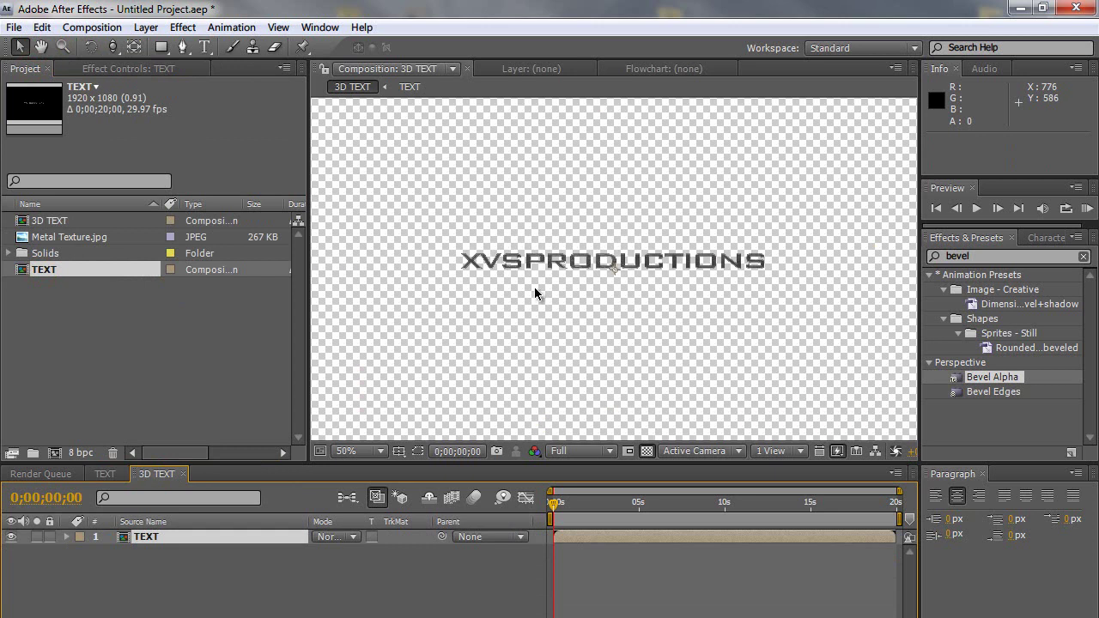
Add a black solid named BG and move it beneath the TEXT layer
{"action": "key", "text": "ctrl+y"}
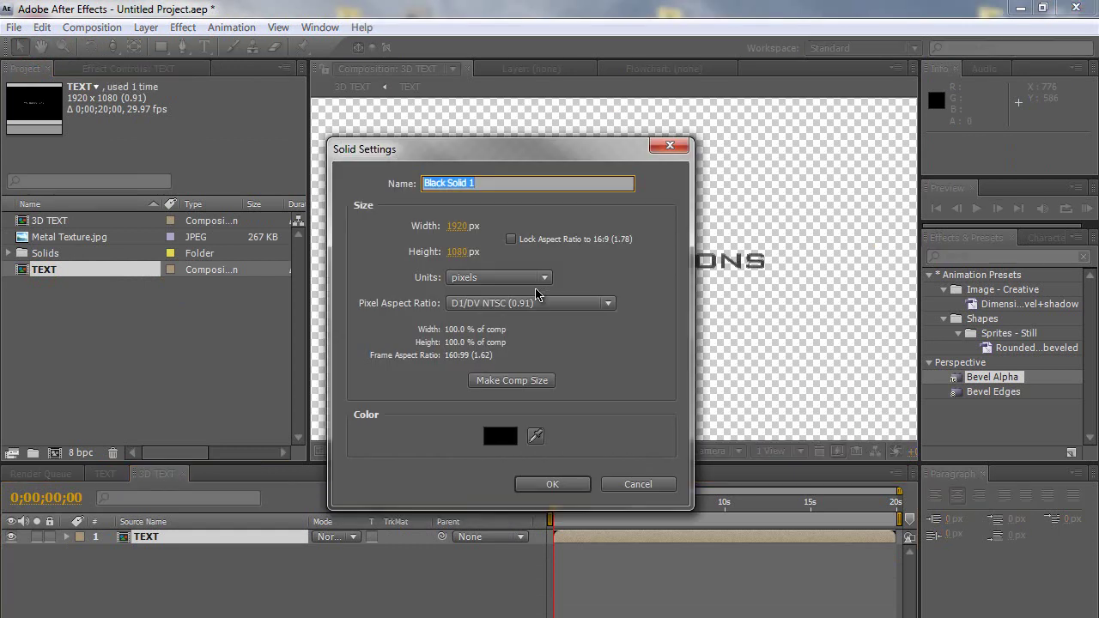
{"action": "type", "text": "BG"}
{"action": "key", "text": "Return"}
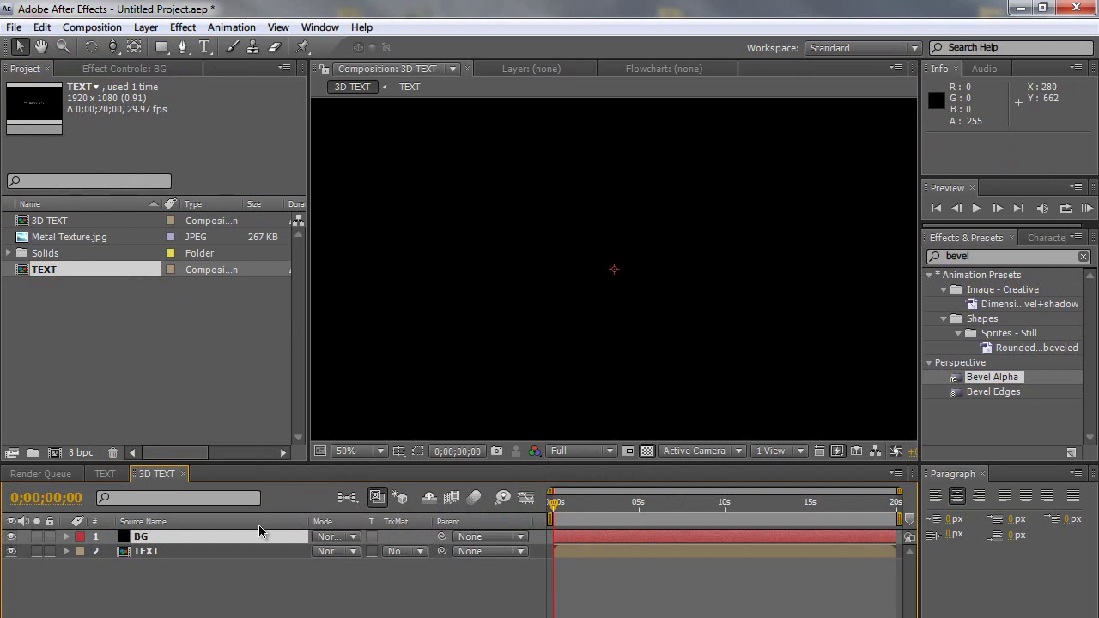
{"action": "left_click_drag", "start_coordinate": [257, 540], "coordinate": [275, 580]}
{"action": "scroll", "coordinate": [539, 240], "scroll_direction": "down", "scroll_amount": 2}
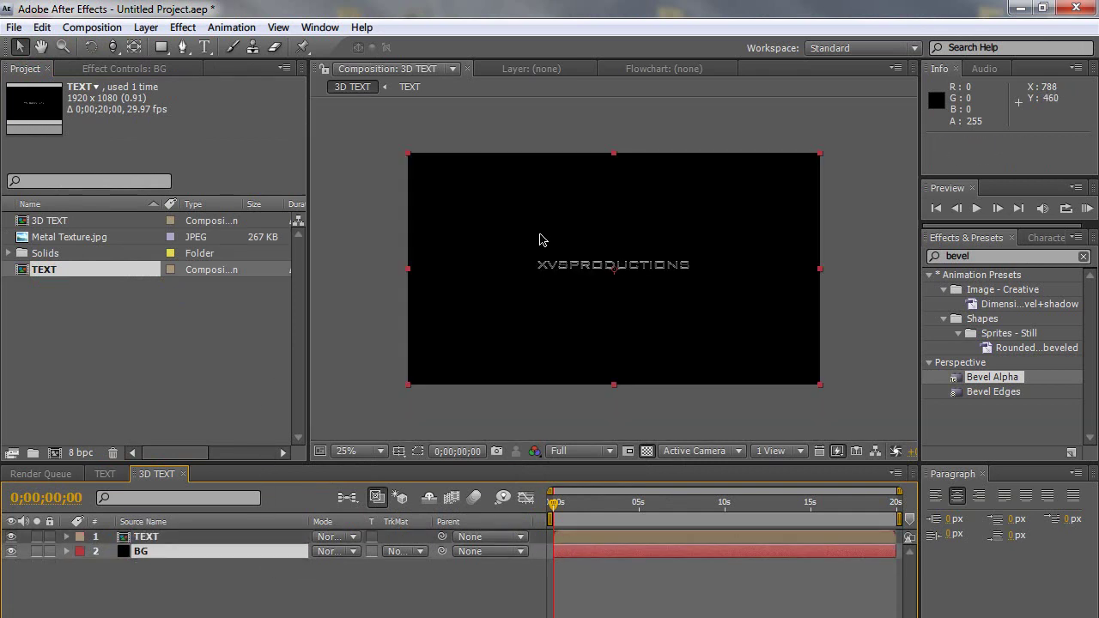
{"action": "scroll", "coordinate": [540, 275], "scroll_direction": "up", "scroll_amount": 2}
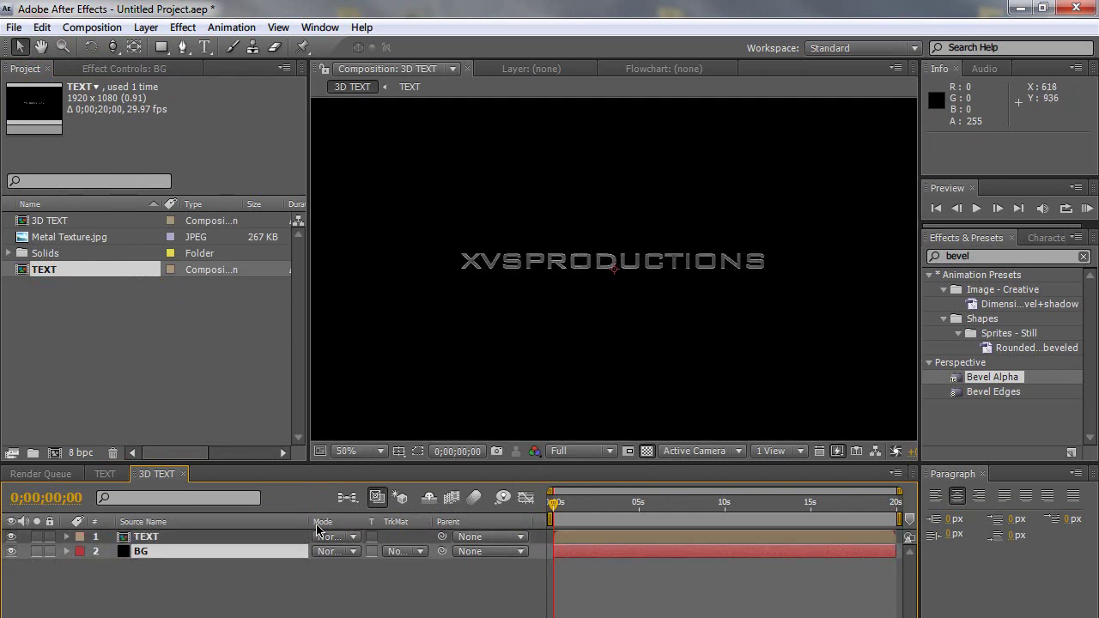
Duplicate the TEXT layer and set the copy's Scale to 98%
{"action": "left_click", "coordinate": [281, 536]}
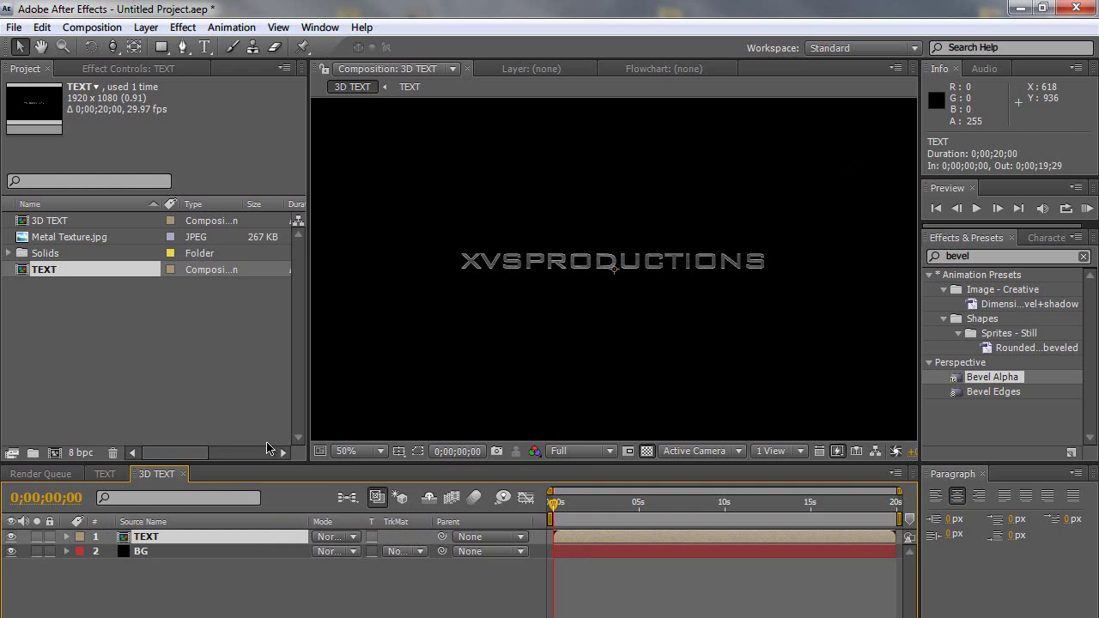
{"action": "key", "text": "ctrl+d"}
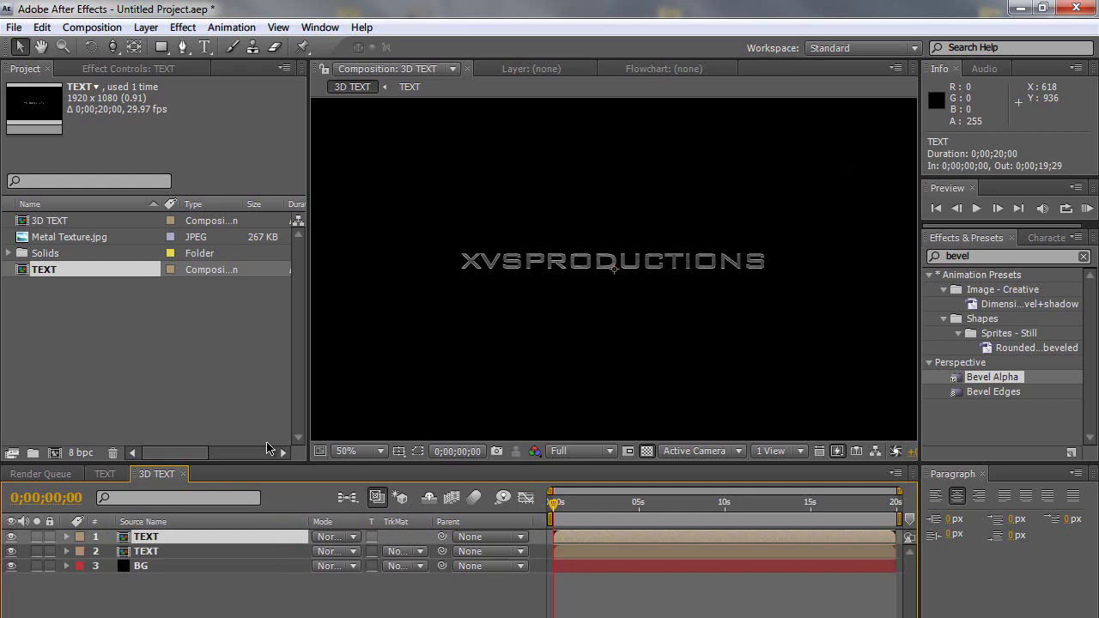
{"action": "left_click", "coordinate": [253, 553]}
{"action": "key", "text": "s"}
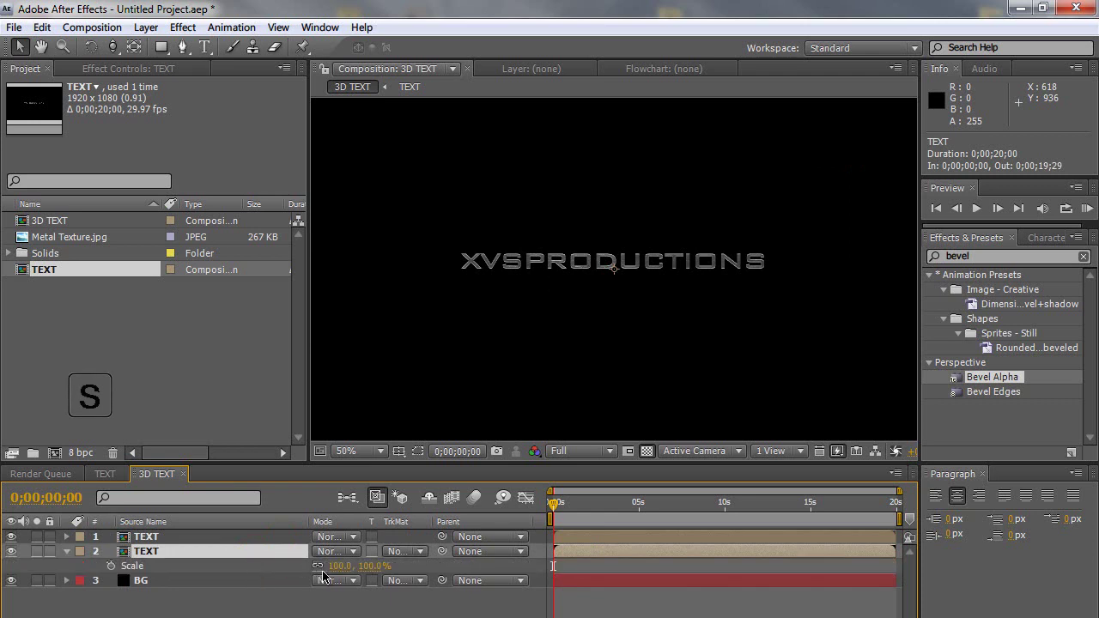
{"action": "left_click", "coordinate": [339, 565]}
{"action": "type", "text": "99"}
{"action": "key", "text": "Return"}
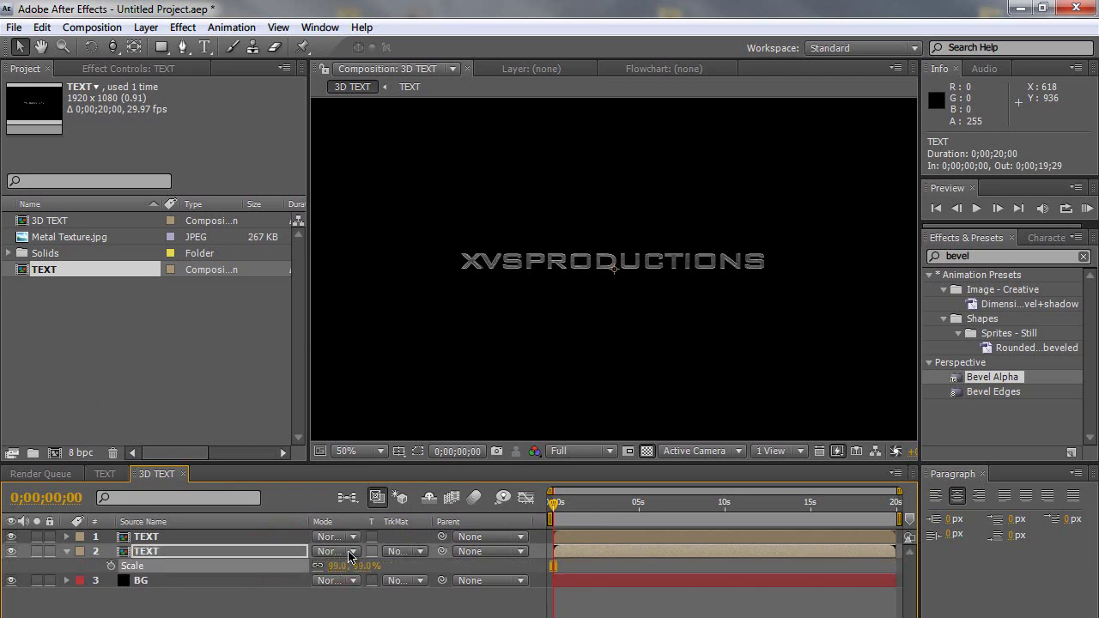
{"action": "left_click", "coordinate": [338, 565]}
{"action": "type", "text": "98"}
{"action": "key", "text": "Return"}
Darken the duplicate with a Curves effect bent downward
{"action": "left_click", "coordinate": [183, 26]}
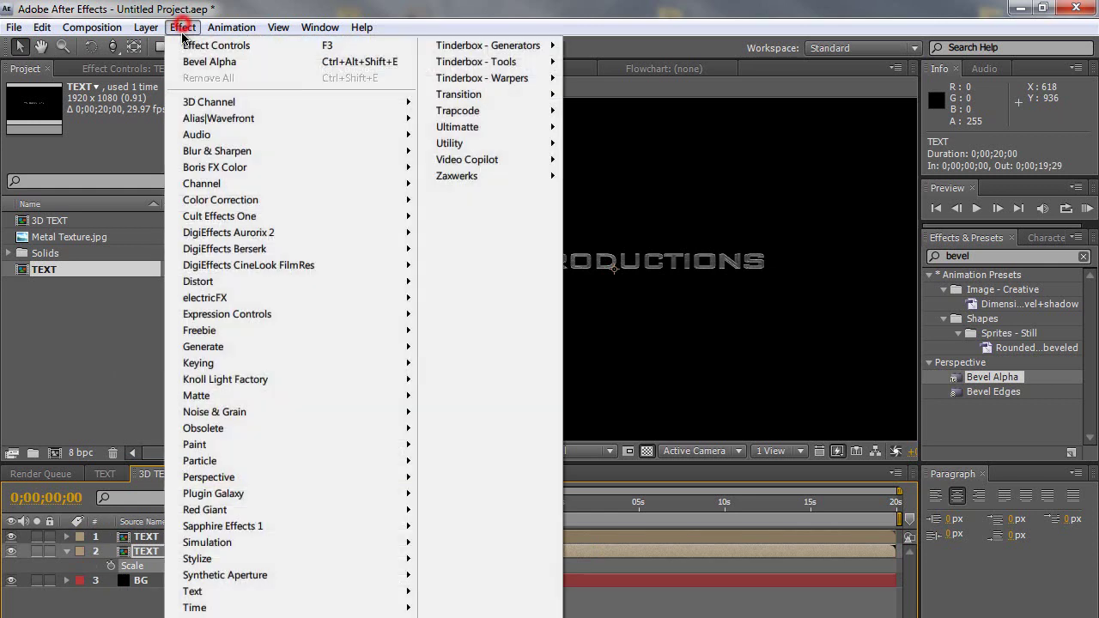
{"action": "mouse_move", "coordinate": [230, 200]}
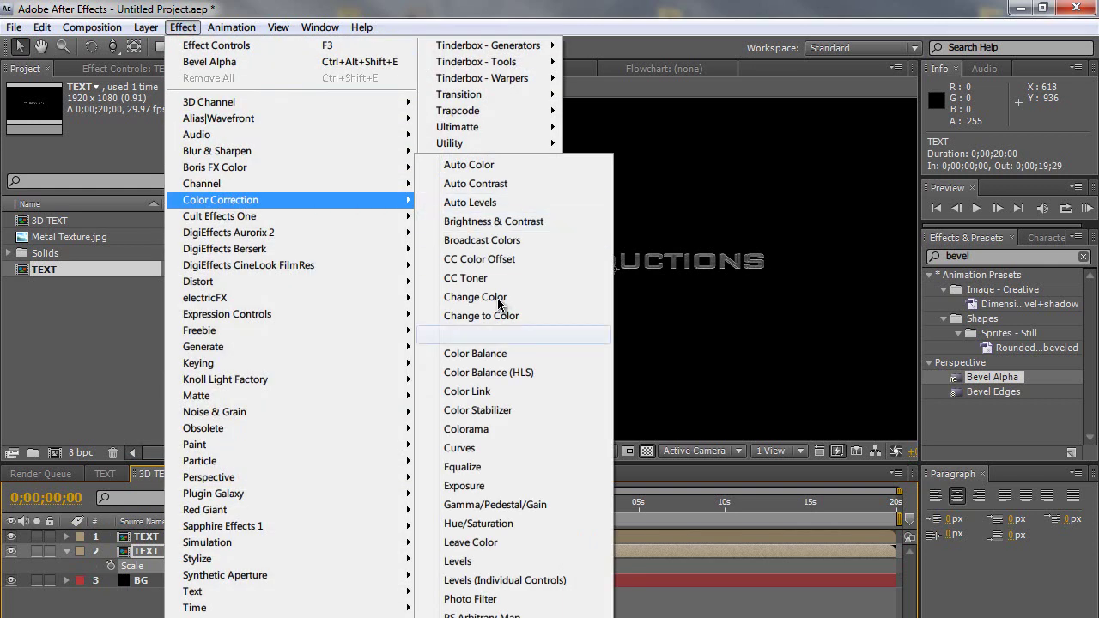
{"action": "left_click", "coordinate": [502, 441]}
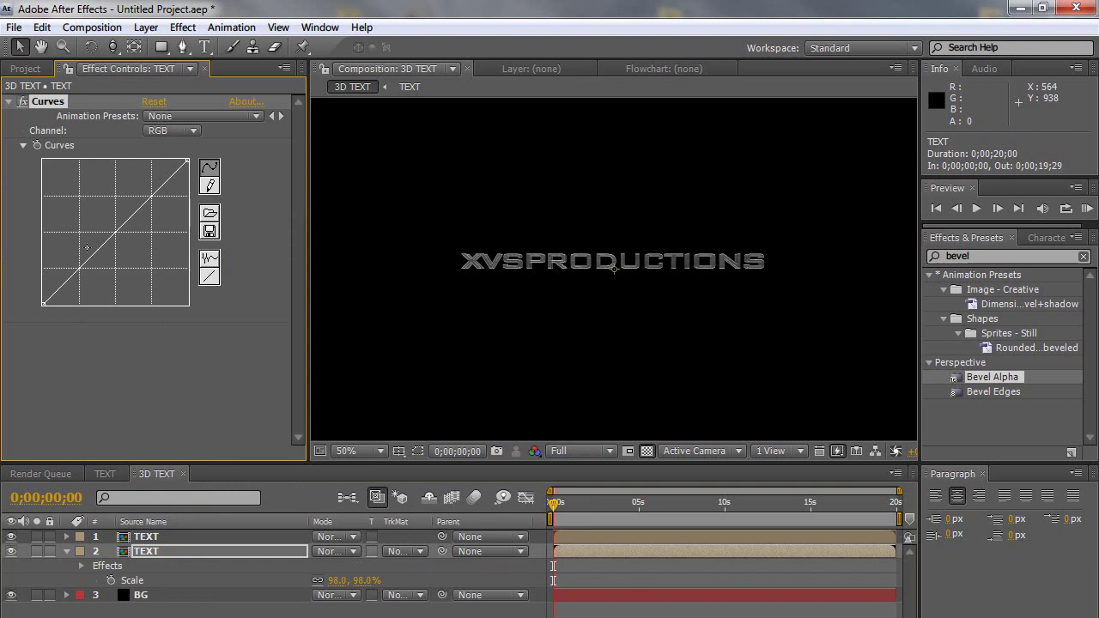
{"action": "left_click_drag", "start_coordinate": [104, 249], "coordinate": [105, 273]}
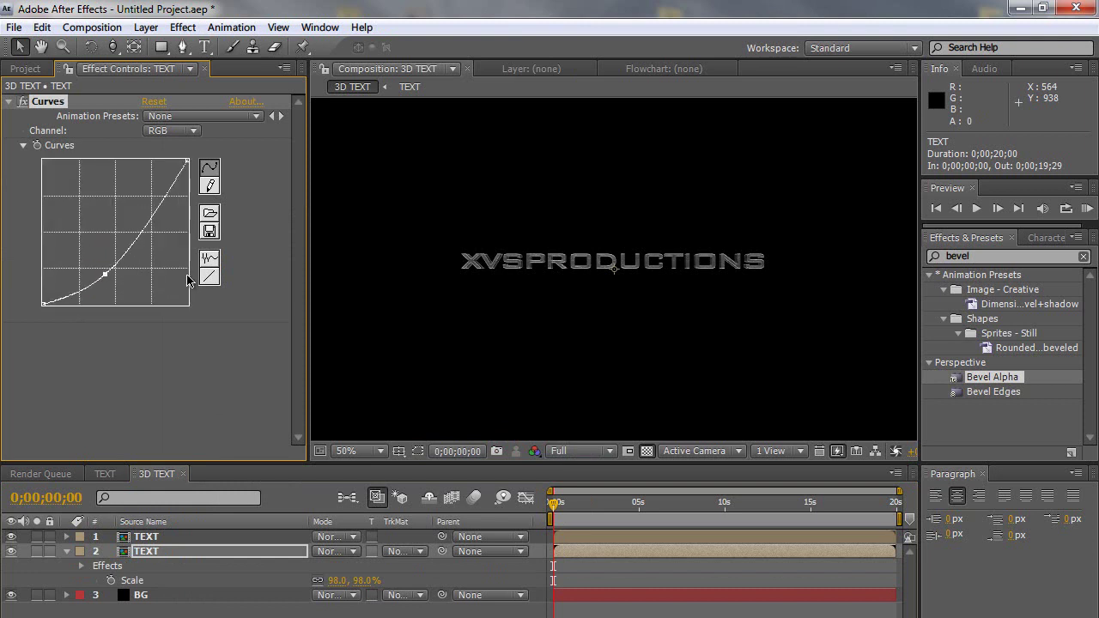
{"action": "key", "text": "period"}
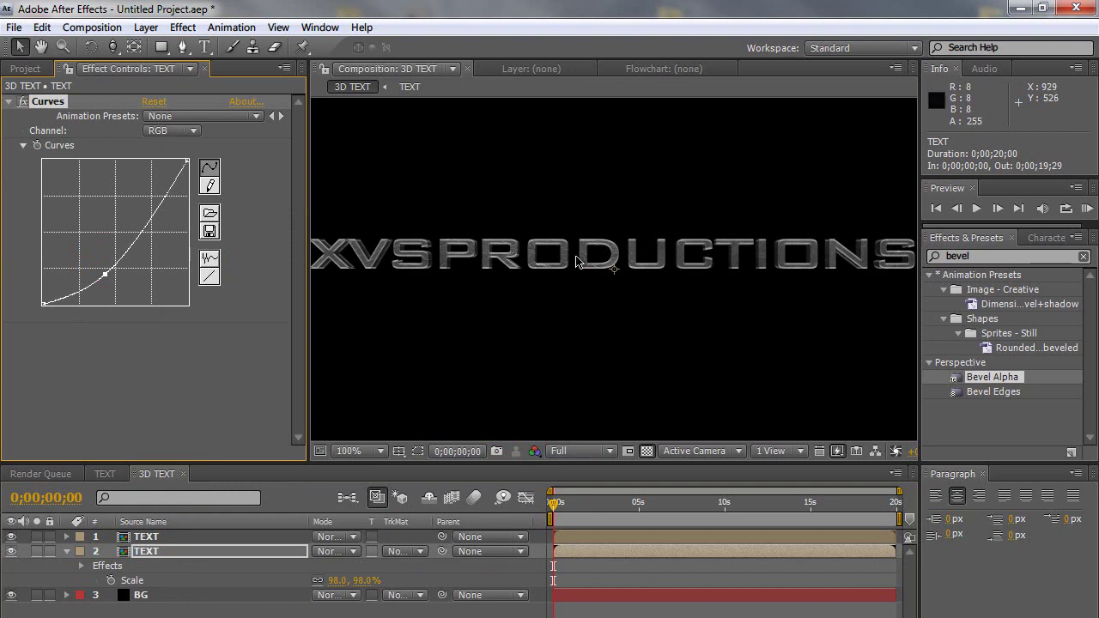
{"action": "key", "text": "comma"}
{"action": "key", "text": "comma"}
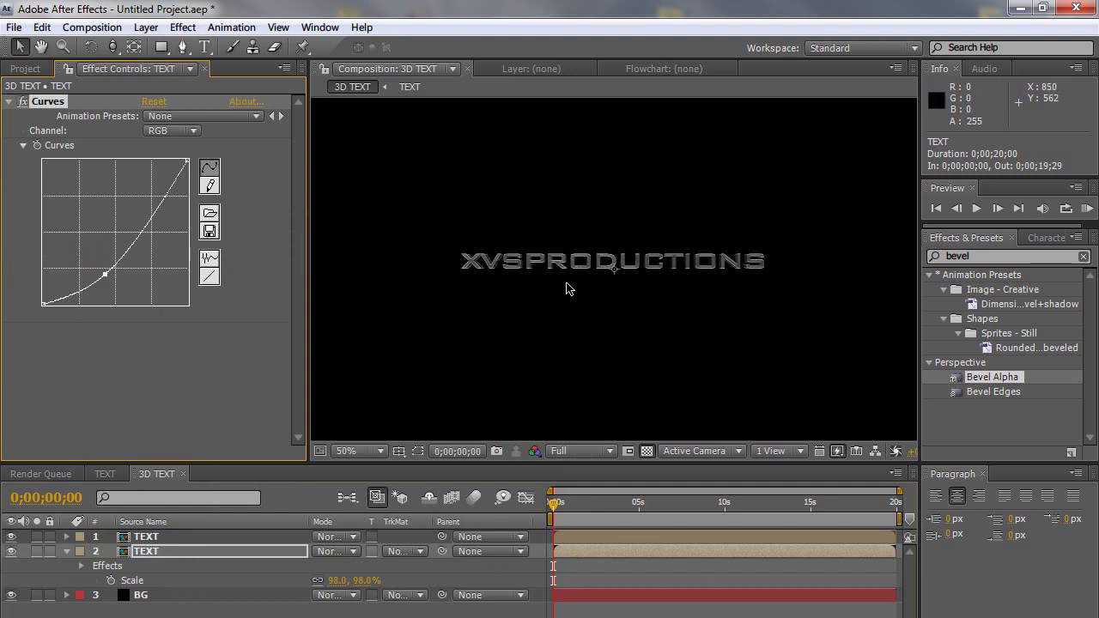
{"action": "key", "text": "period"}
{"action": "key", "text": "comma"}
Delete the BG layer and create a new composition named SHATTER FX
{"action": "left_click", "coordinate": [192, 599]}
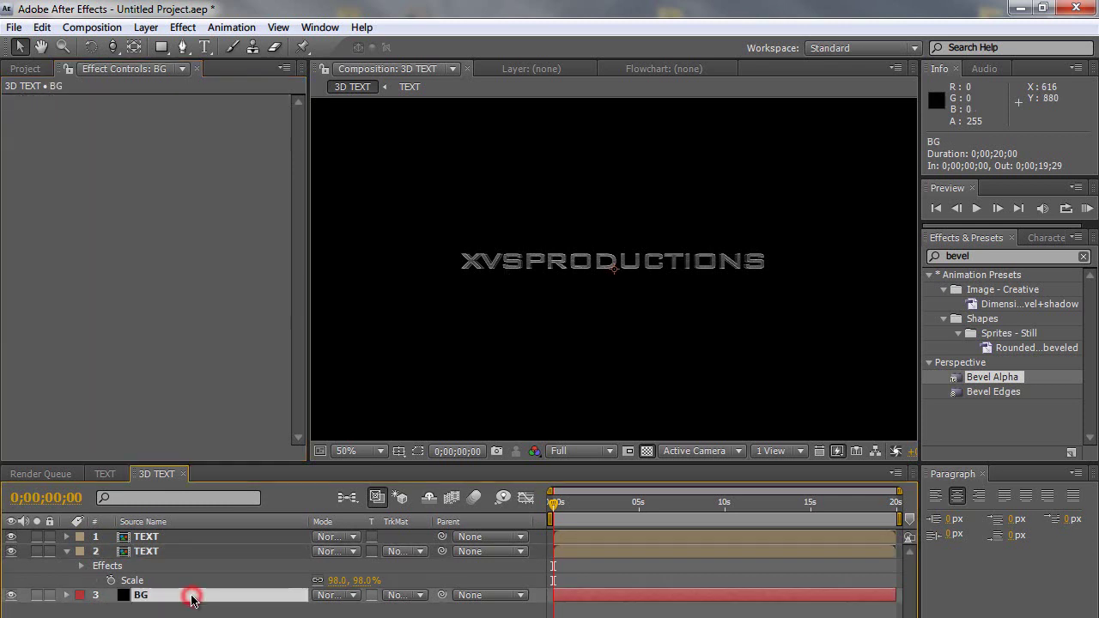
{"action": "key", "text": "Delete"}
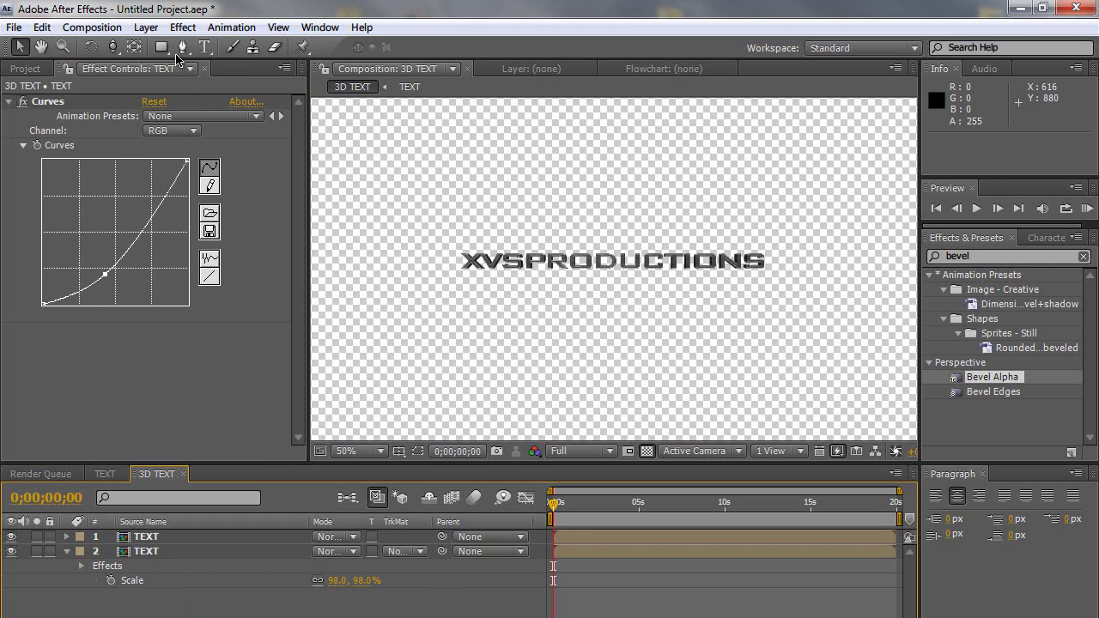
{"action": "left_click", "coordinate": [92, 27]}
{"action": "left_click", "coordinate": [109, 45]}
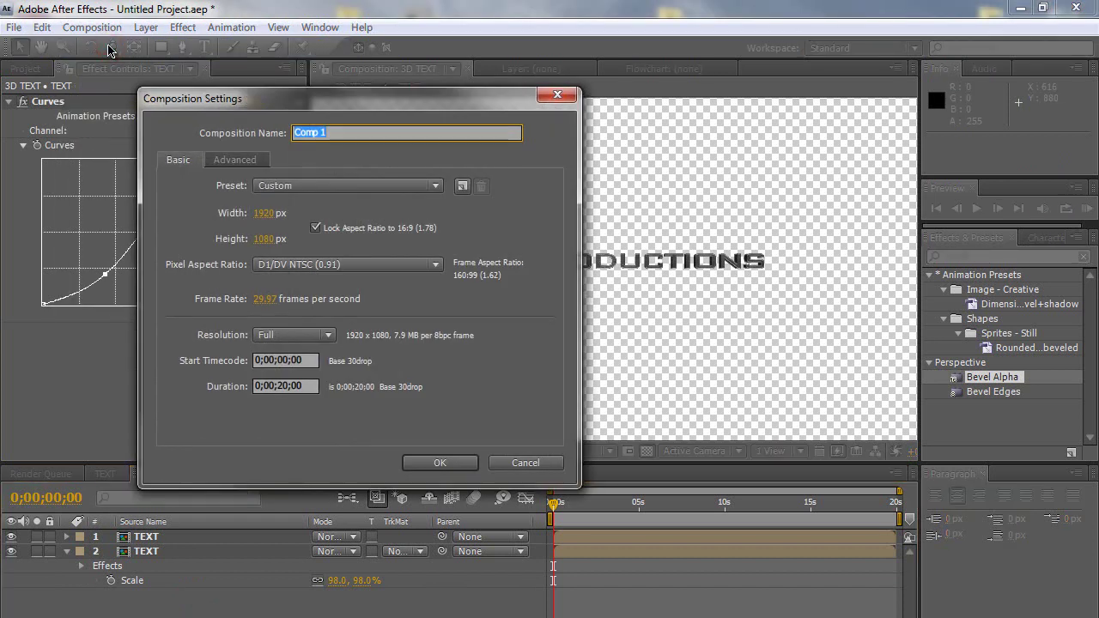
{"action": "type", "text": "SHATTER FX"}
{"action": "key", "text": "Return"}
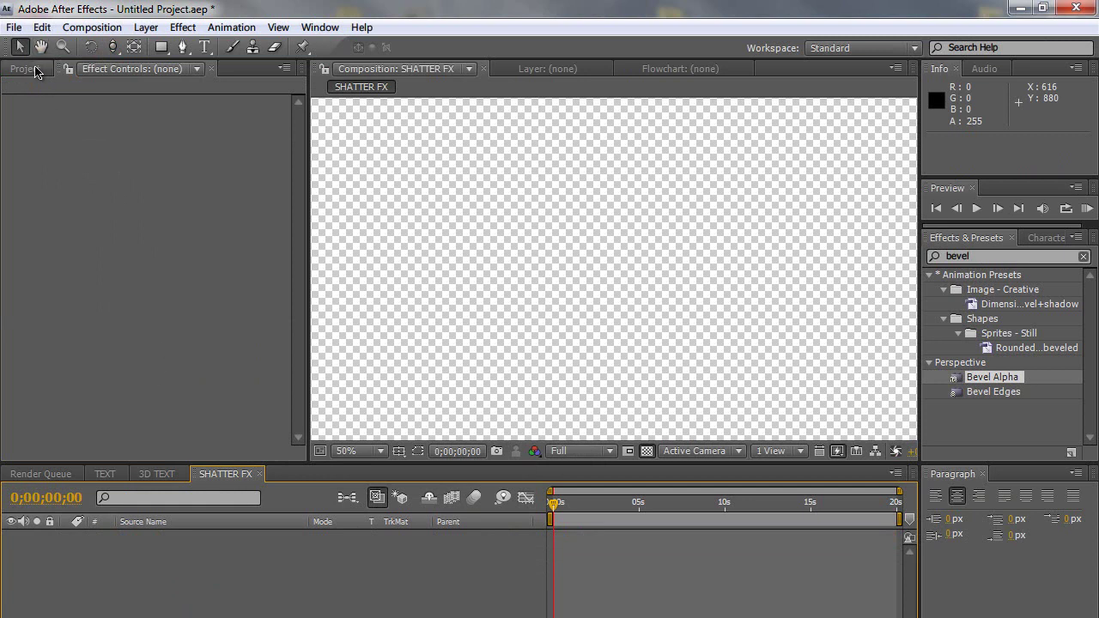
Nest the 3D TEXT composition into SHATTER FX
{"action": "left_click", "coordinate": [26, 68]}
{"action": "left_click_drag", "start_coordinate": [49, 227], "coordinate": [580, 311]}
{"action": "scroll", "coordinate": [584, 276], "scroll_direction": "down", "scroll_amount": 2}
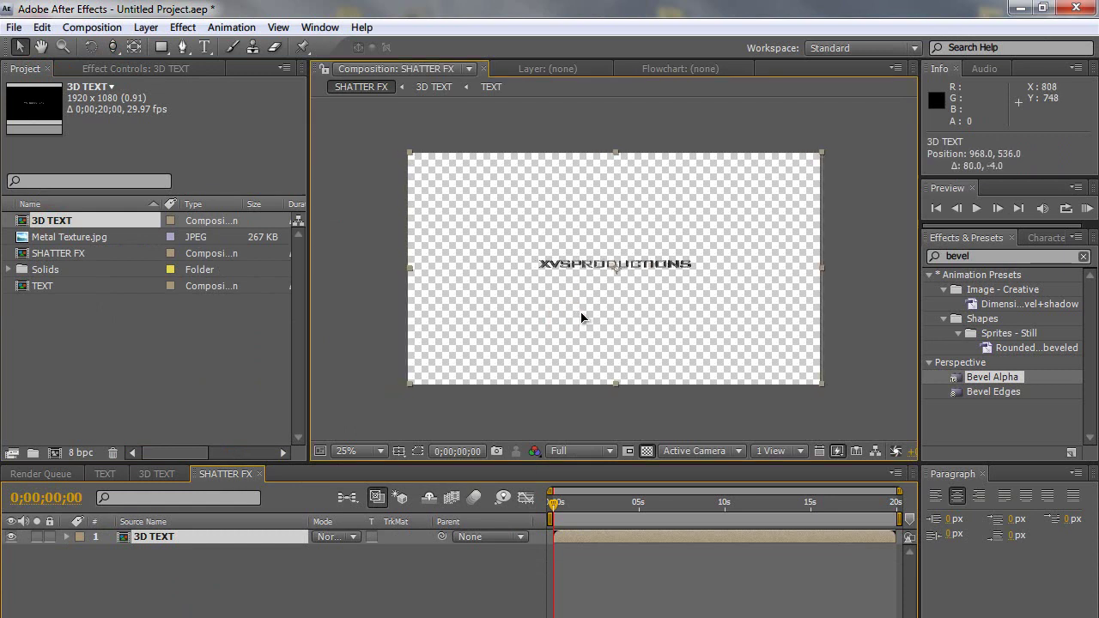
{"action": "scroll", "coordinate": [580, 312], "scroll_direction": "up", "scroll_amount": 2}
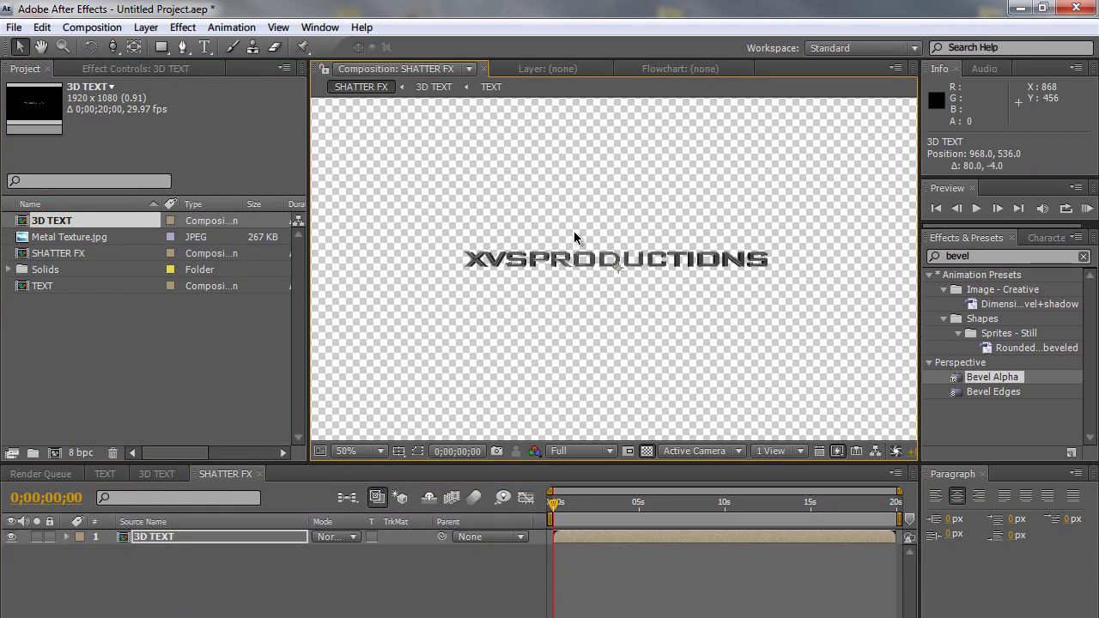
Add a black BG solid and move it beneath 3D TEXT
{"action": "key", "text": "ctrl+y"}
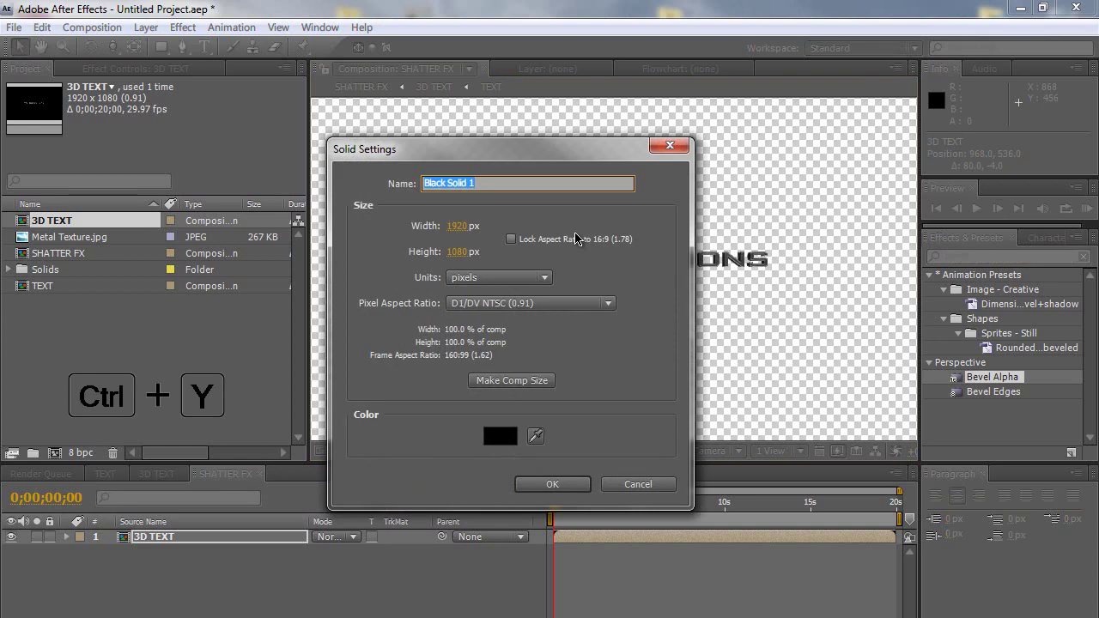
{"action": "type", "text": "BG"}
{"action": "key", "text": "Return"}
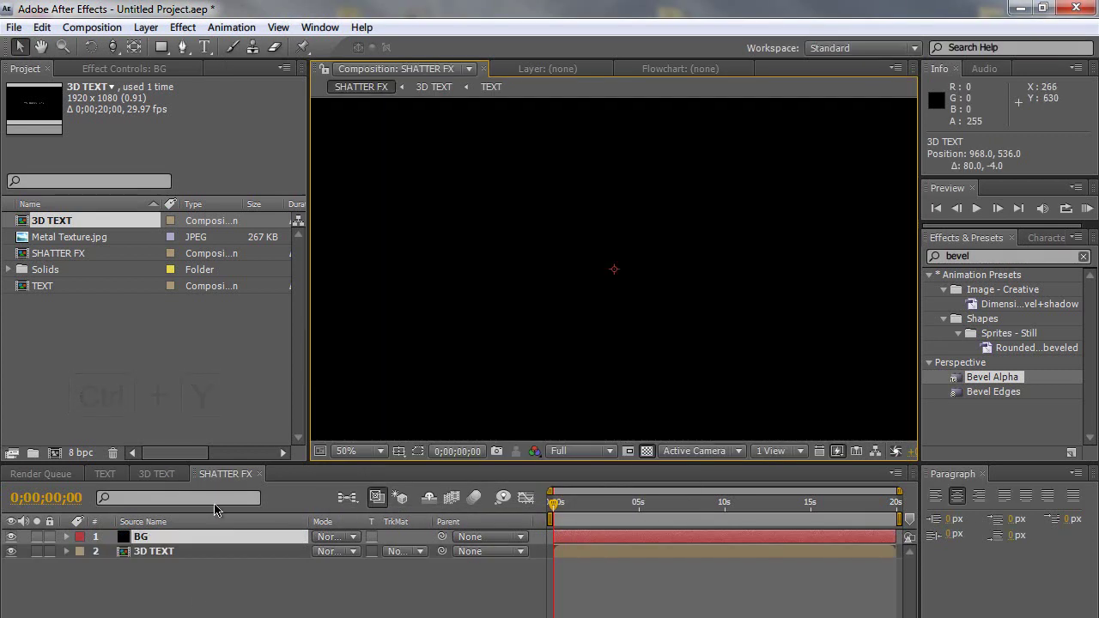
{"action": "left_click_drag", "start_coordinate": [203, 541], "coordinate": [200, 559]}
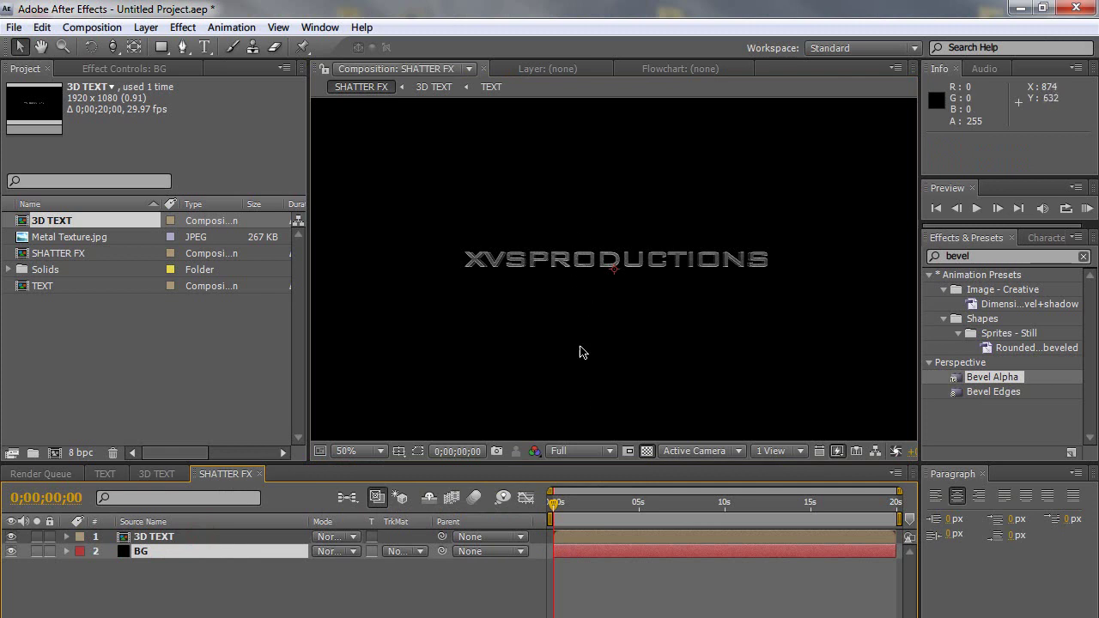
Apply CC Pixel Polly to the 3D TEXT layer and set Gravity to 0
{"action": "double_click", "coordinate": [1017, 256]}
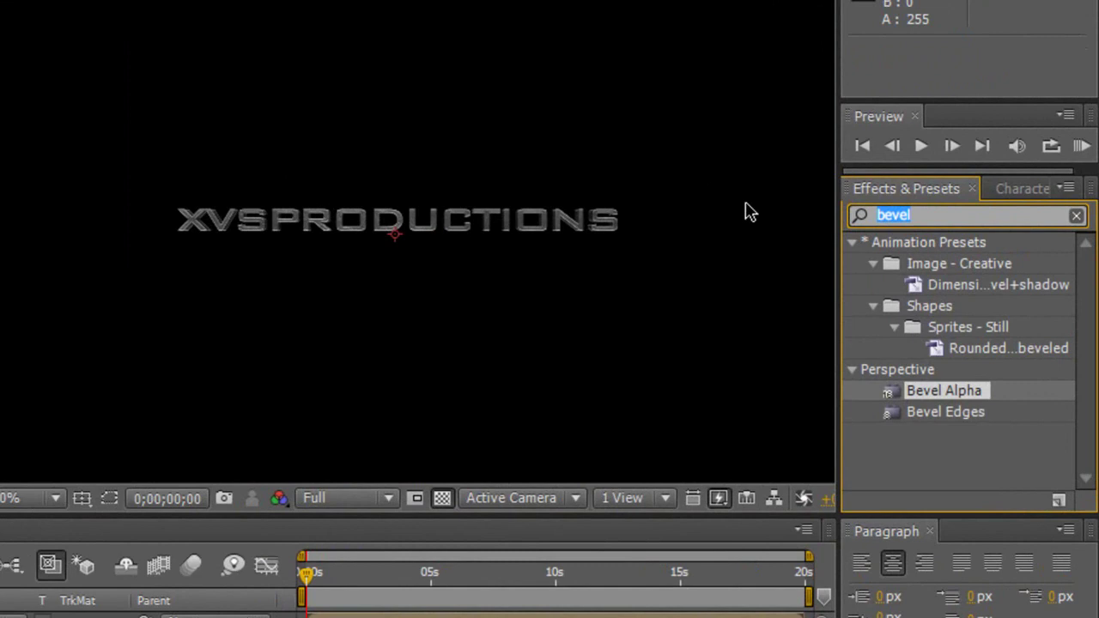
{"action": "type", "text": "pixel polly"}
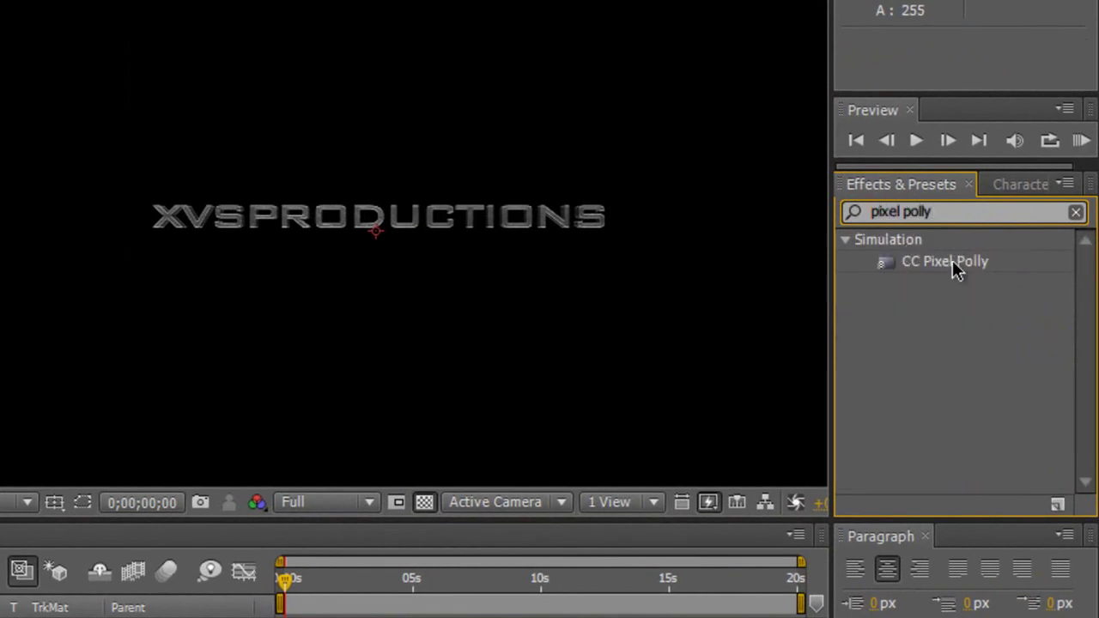
{"action": "left_click_drag", "start_coordinate": [969, 270], "coordinate": [276, 539]}
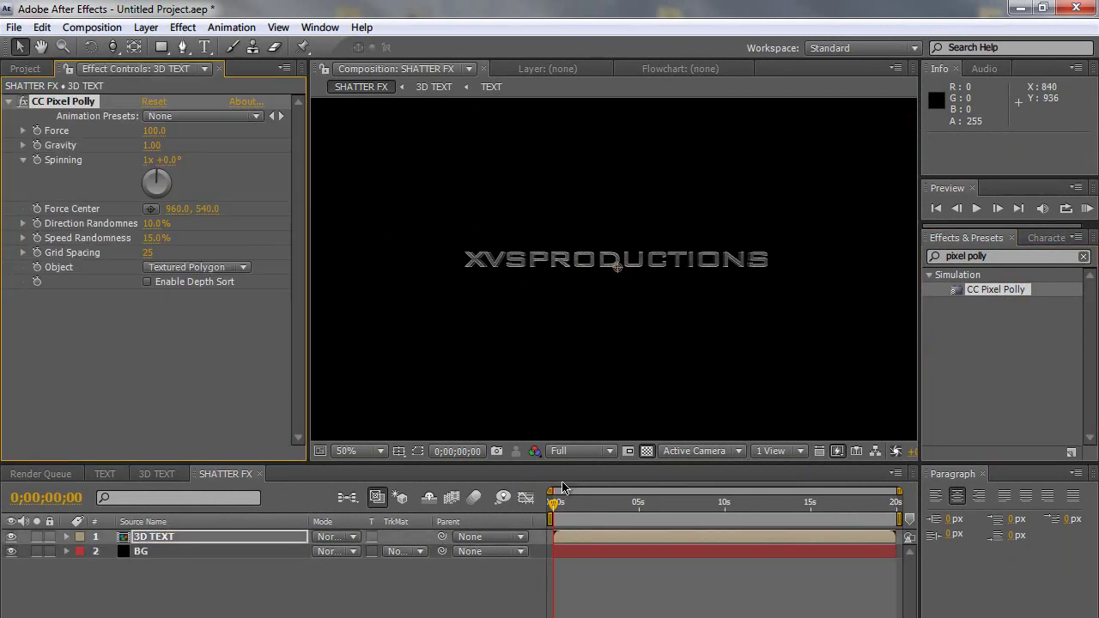
{"action": "mouse_move", "coordinate": [554, 504]}
{"action": "left_mouse_down"}
{"action": "mouse_move", "coordinate": [607, 504]}
{"action": "mouse_move", "coordinate": [561, 504]}
{"action": "left_mouse_up"}
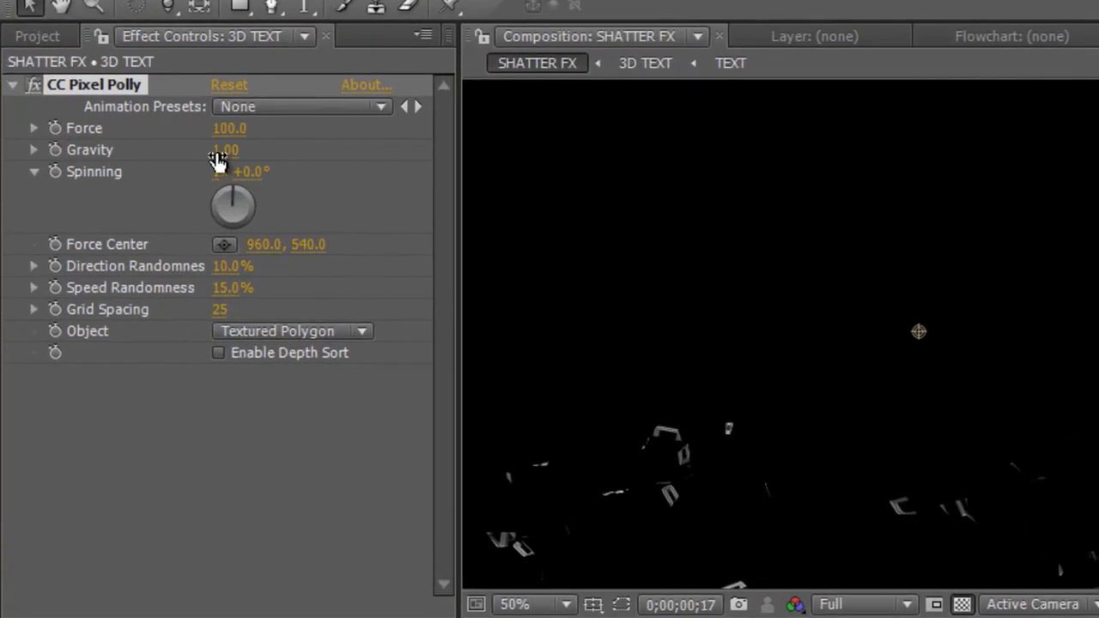
{"action": "left_click", "coordinate": [221, 153]}
{"action": "type", "text": "0"}
{"action": "key", "text": "Return"}
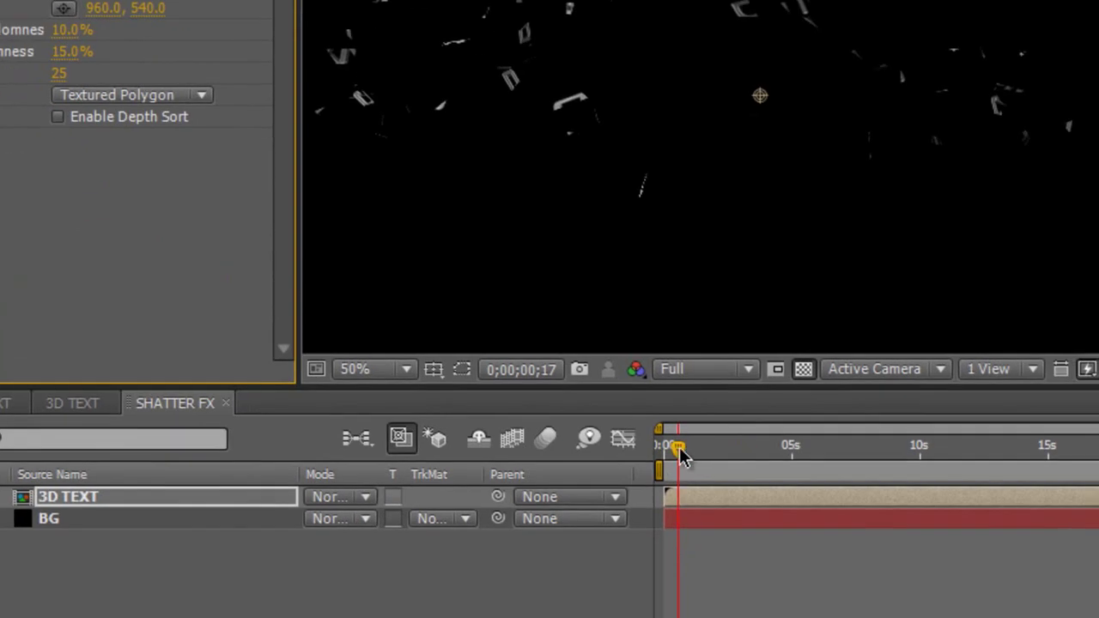
Keyframe Force 0 and Spinning 0x at about 7 seconds (0;00;07;06)
{"action": "left_click_drag", "start_coordinate": [839, 617], "coordinate": [990, 617]}
{"action": "left_click_drag", "start_coordinate": [826, 462], "coordinate": [850, 462]}
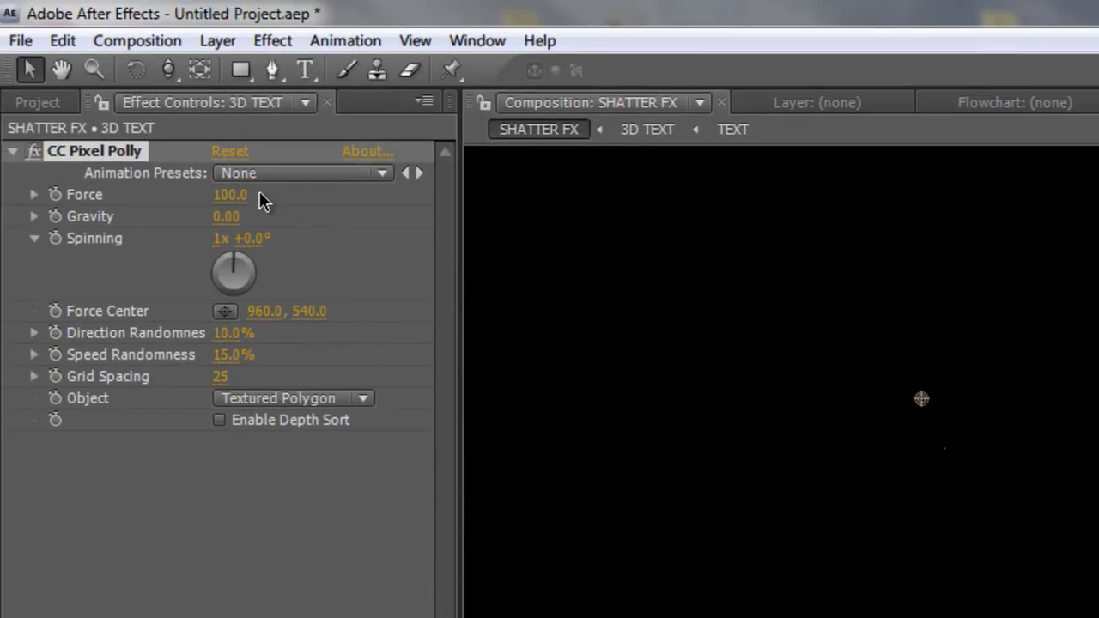
{"action": "left_click", "coordinate": [219, 184]}
{"action": "type", "text": "0"}
{"action": "key", "text": "Return"}
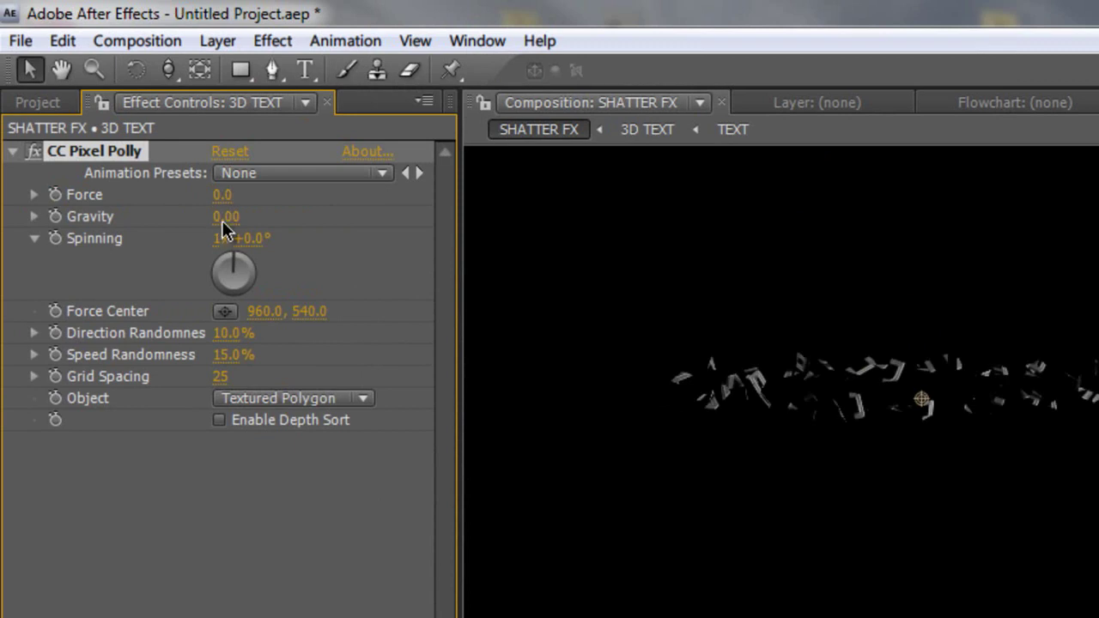
{"action": "left_click", "coordinate": [220, 239]}
{"action": "type", "text": "0"}
{"action": "key", "text": "Return"}
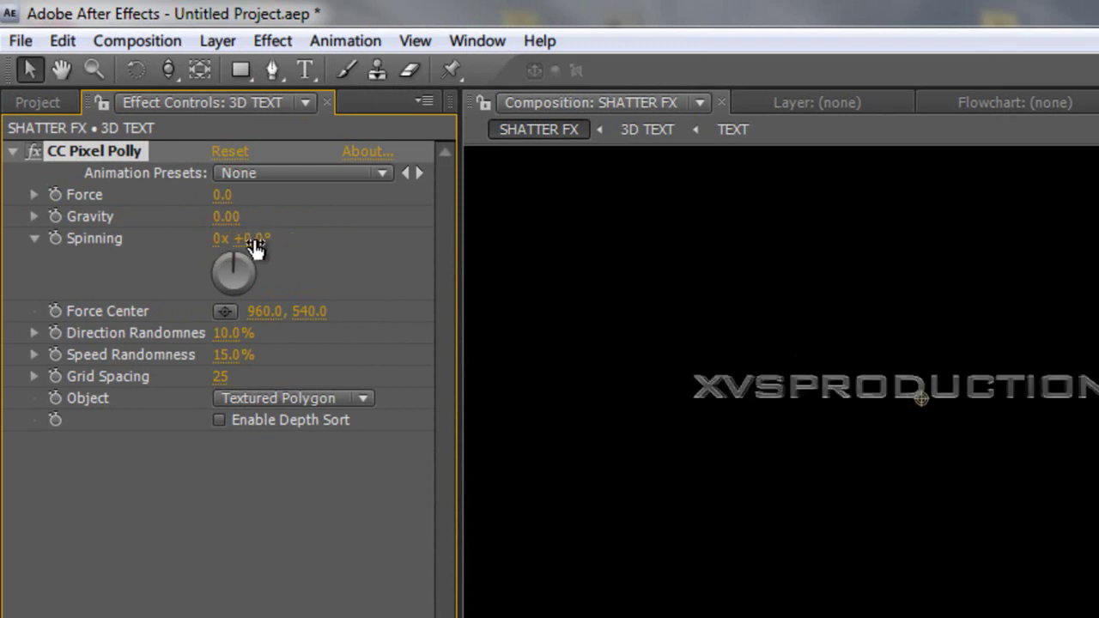
{"action": "left_click", "coordinate": [56, 196]}
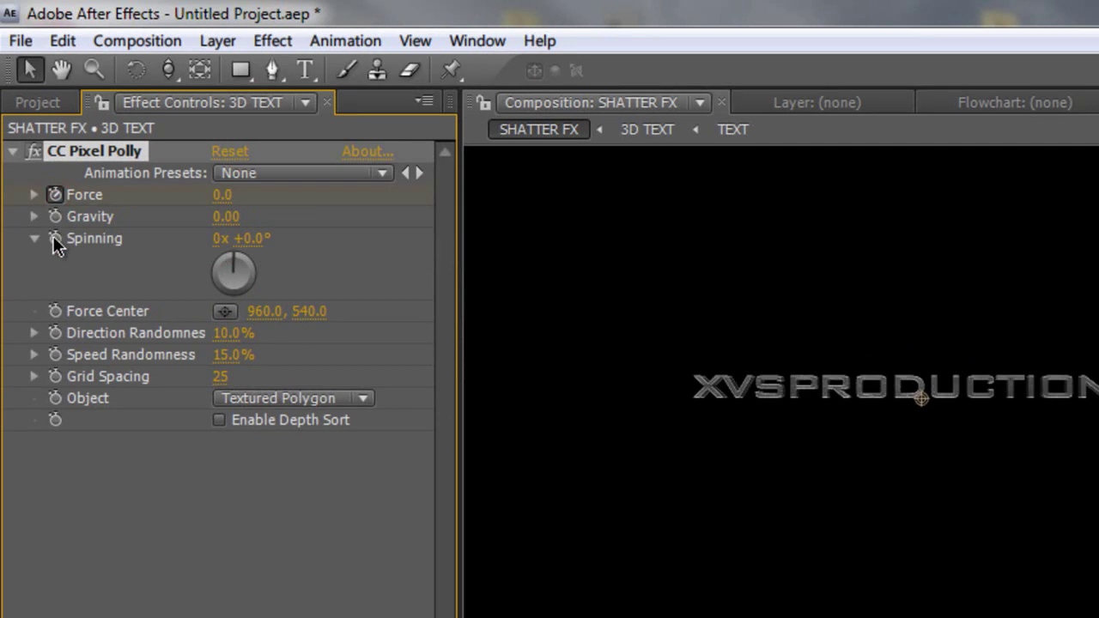
{"action": "left_click", "coordinate": [55, 241]}
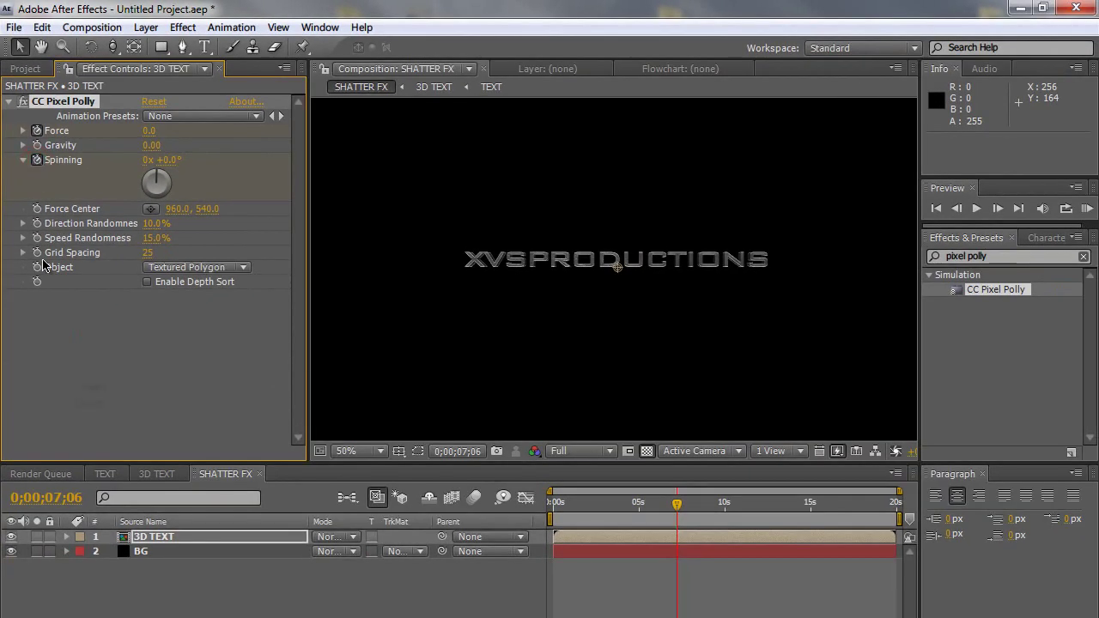
One frame later, set Force to 100 and Spinning to 1x +300°
{"action": "key", "text": "Page_Down"}
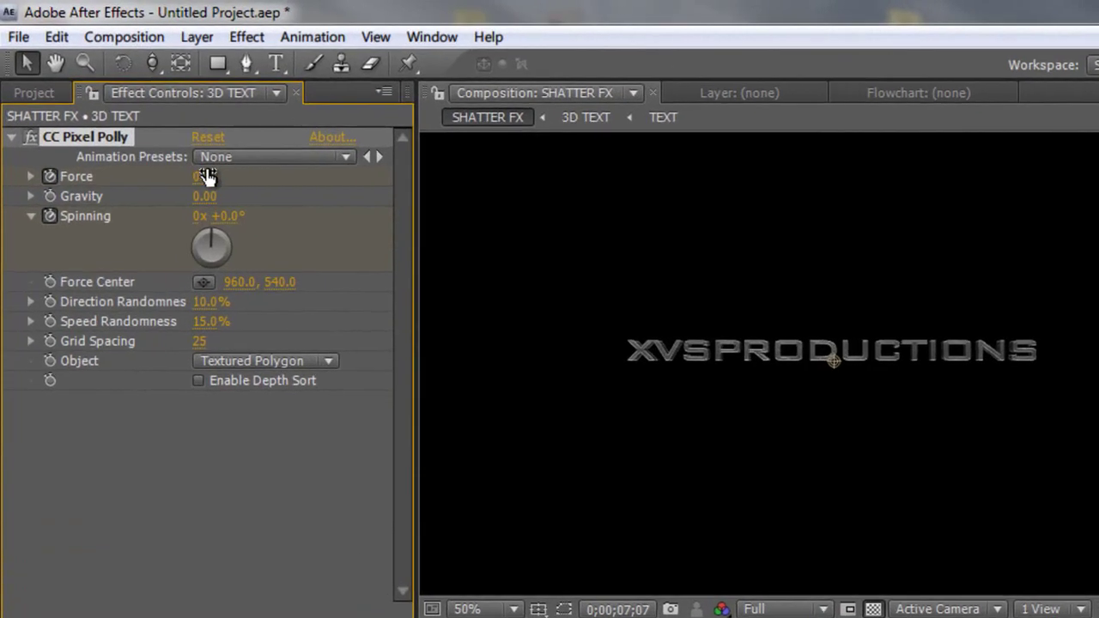
{"action": "left_click", "coordinate": [207, 176]}
{"action": "type", "text": "100"}
{"action": "key", "text": "Return"}
{"action": "left_click", "coordinate": [197, 219]}
{"action": "type", "text": "1"}
{"action": "key", "text": "Return"}
{"action": "left_click", "coordinate": [234, 216]}
{"action": "type", "text": "300"}
{"action": "key", "text": "Return"}
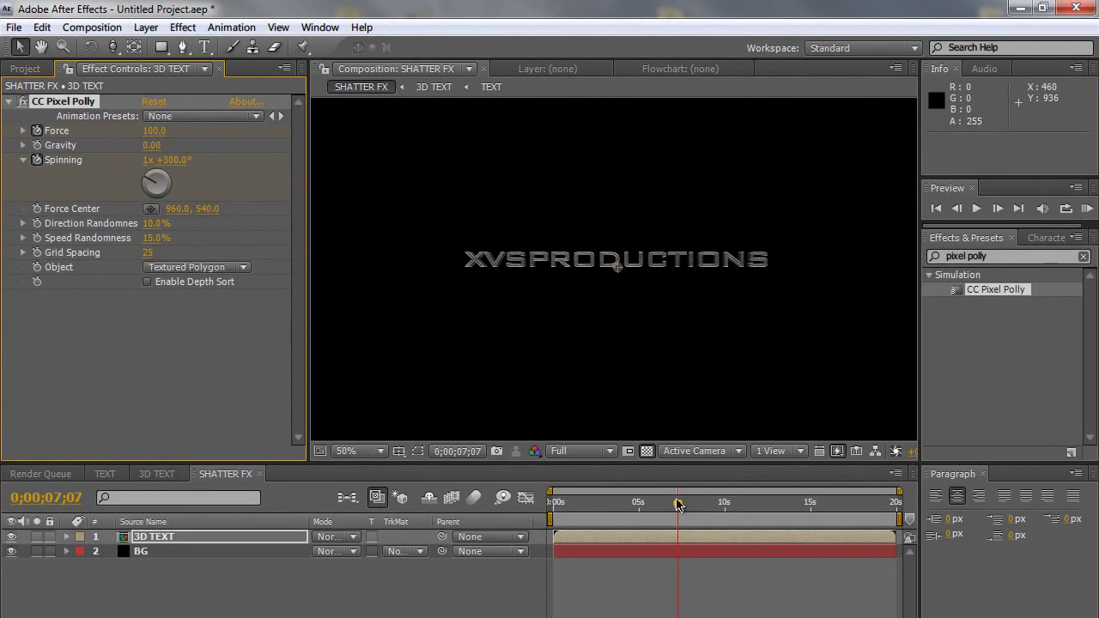
Set Grid Spacing to 15 and scrub to preview the text bursting into fragments
{"action": "mouse_move", "coordinate": [678, 505]}
{"action": "left_mouse_down"}
{"action": "mouse_move", "coordinate": [578, 505]}
{"action": "mouse_move", "coordinate": [675, 506]}
{"action": "left_mouse_up"}
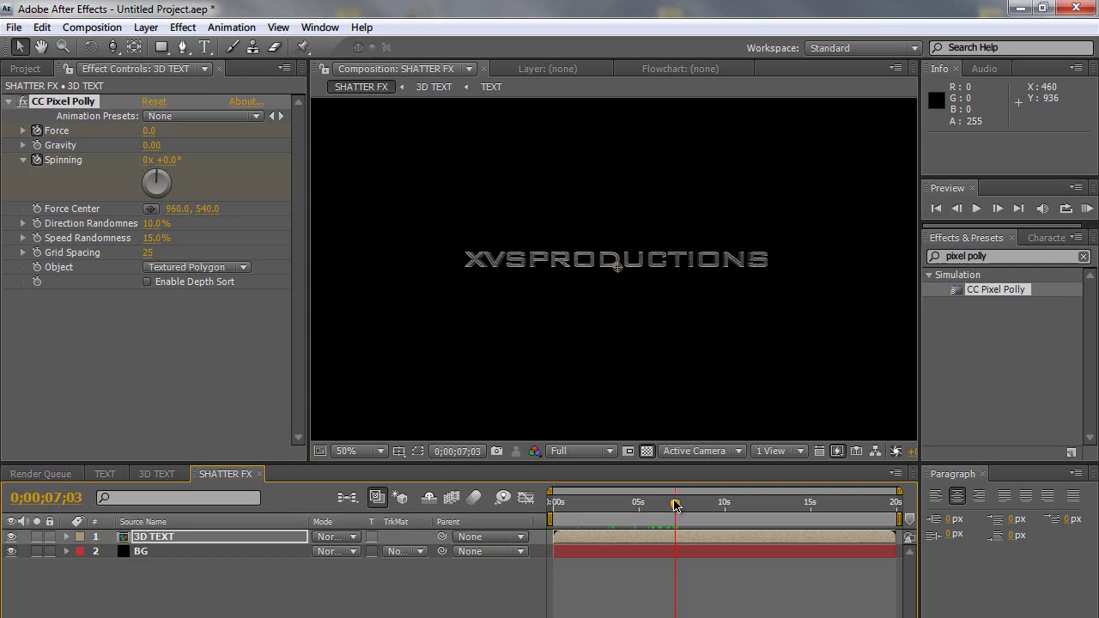
{"action": "key", "text": "u"}
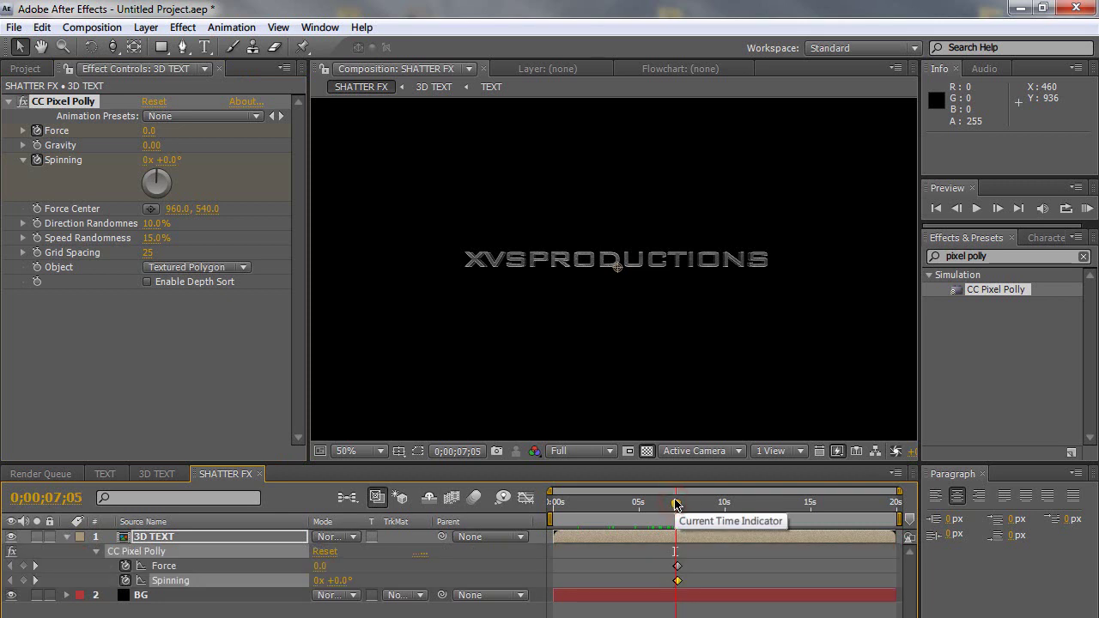
{"action": "left_click_drag", "start_coordinate": [677, 504], "coordinate": [685, 505]}
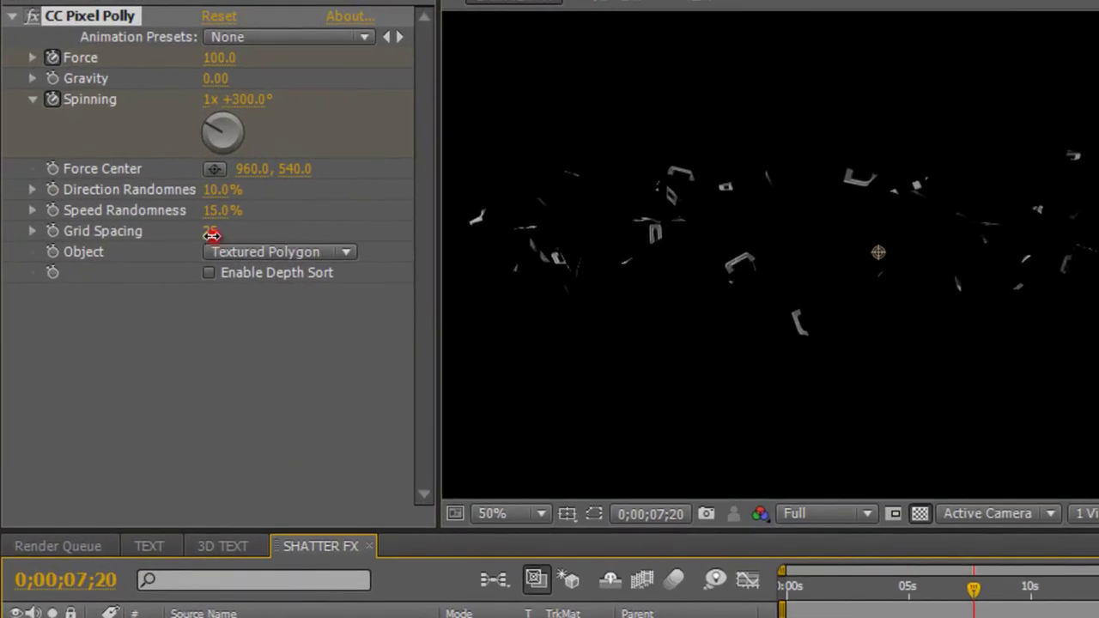
{"action": "left_click_drag", "start_coordinate": [212, 236], "coordinate": [207, 236]}
{"action": "left_click", "coordinate": [208, 232]}
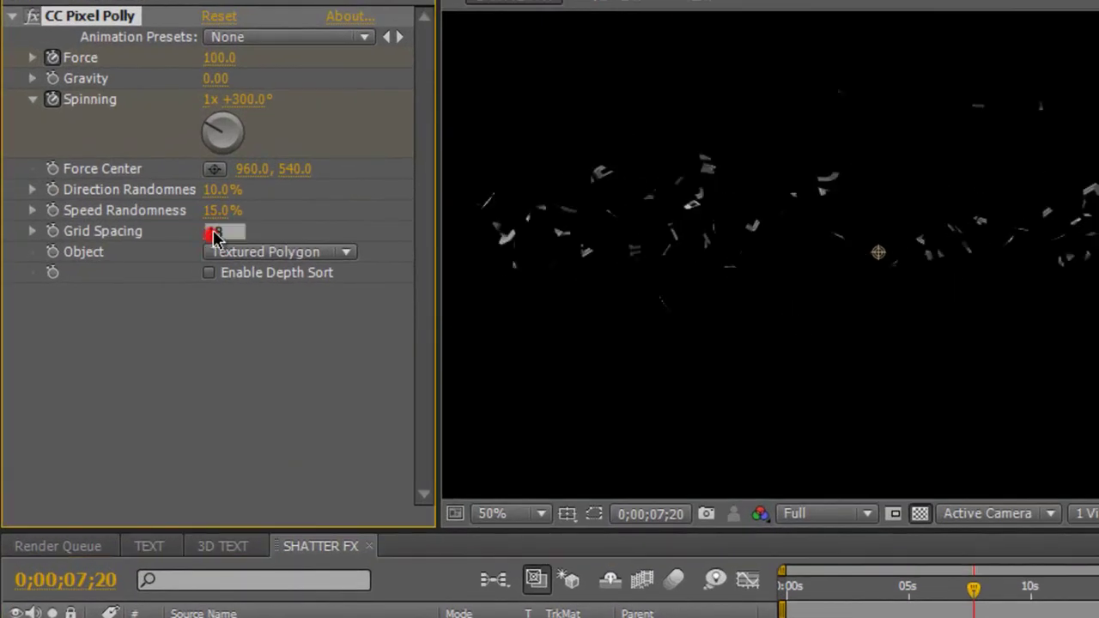
{"action": "type", "text": "15"}
{"action": "key", "text": "Return"}
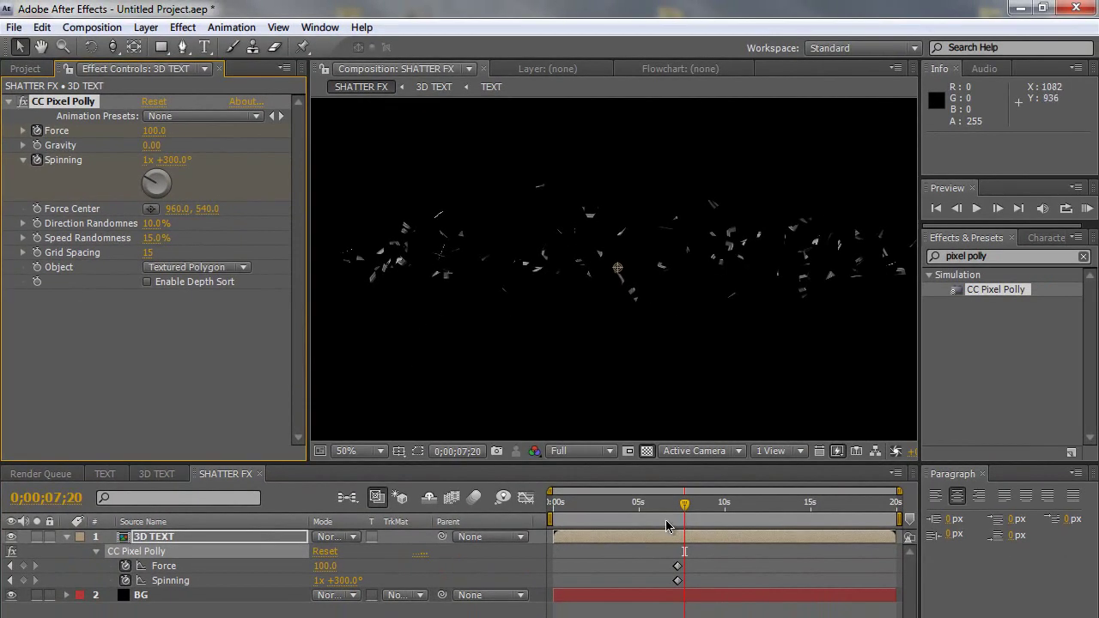
{"action": "mouse_move", "coordinate": [685, 509]}
{"action": "left_mouse_down"}
{"action": "mouse_move", "coordinate": [639, 507]}
{"action": "mouse_move", "coordinate": [702, 506]}
{"action": "left_mouse_up"}
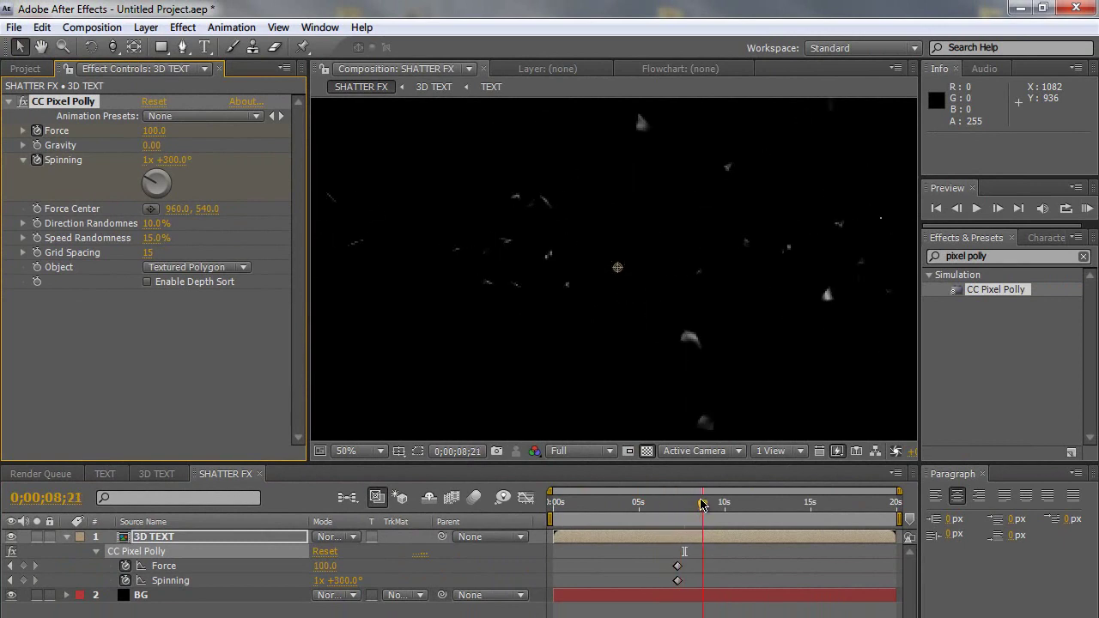
{"action": "key", "text": "comma"}
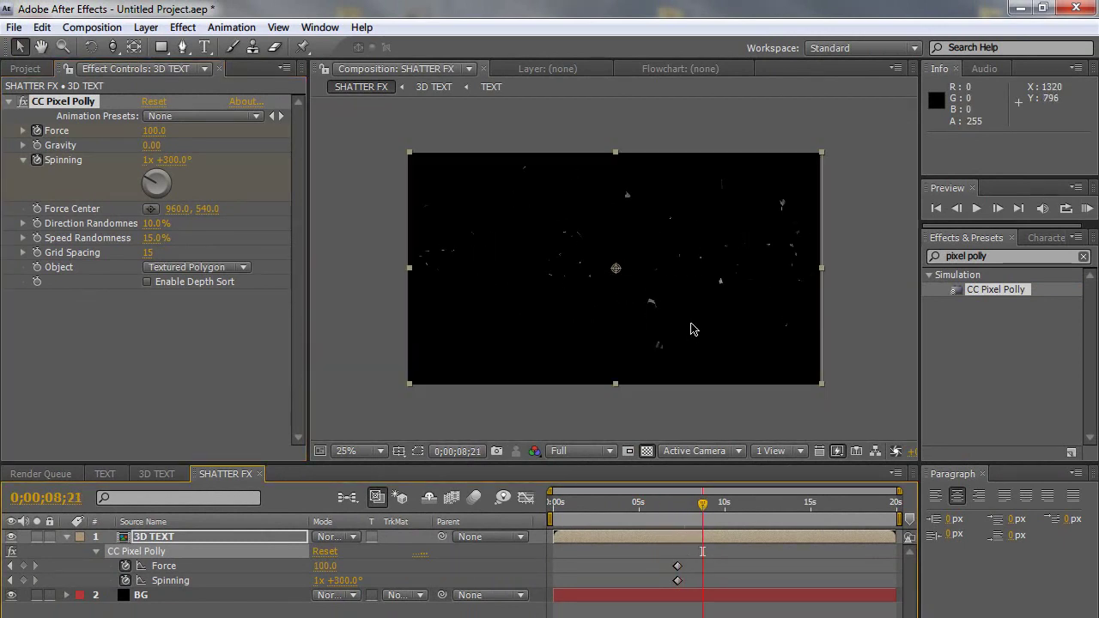
{"action": "mouse_move", "coordinate": [706, 505]}
{"action": "left_mouse_down"}
{"action": "mouse_move", "coordinate": [612, 508]}
{"action": "mouse_move", "coordinate": [692, 506]}
{"action": "left_mouse_up"}
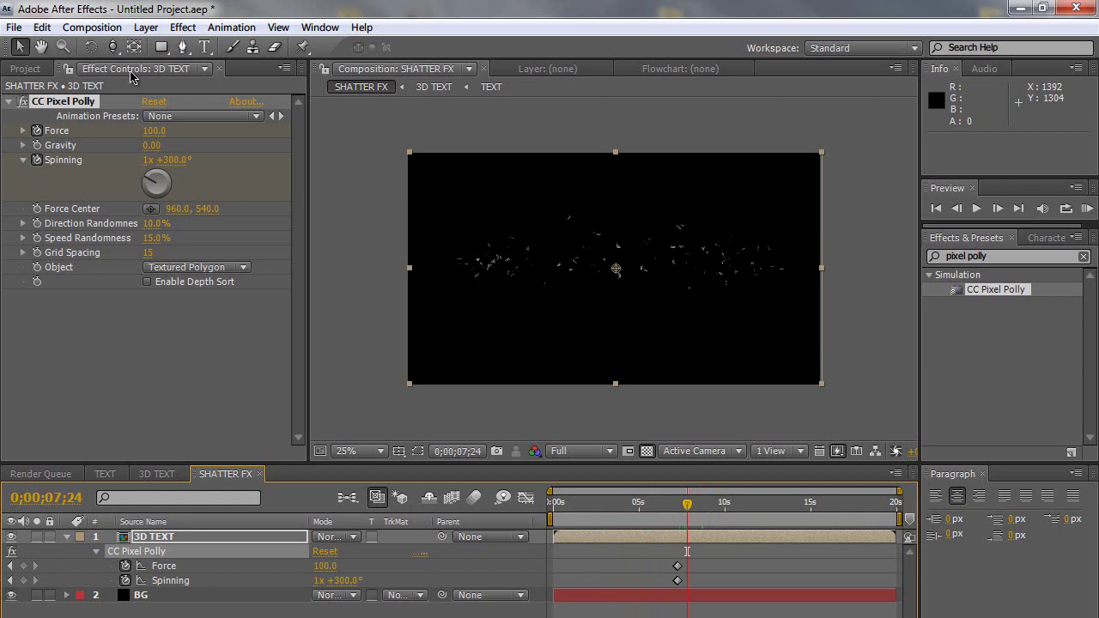
Remove the BG layer and create a new composition named MAIN COMP
{"action": "left_click", "coordinate": [143, 595]}
{"action": "key", "text": "Delete"}
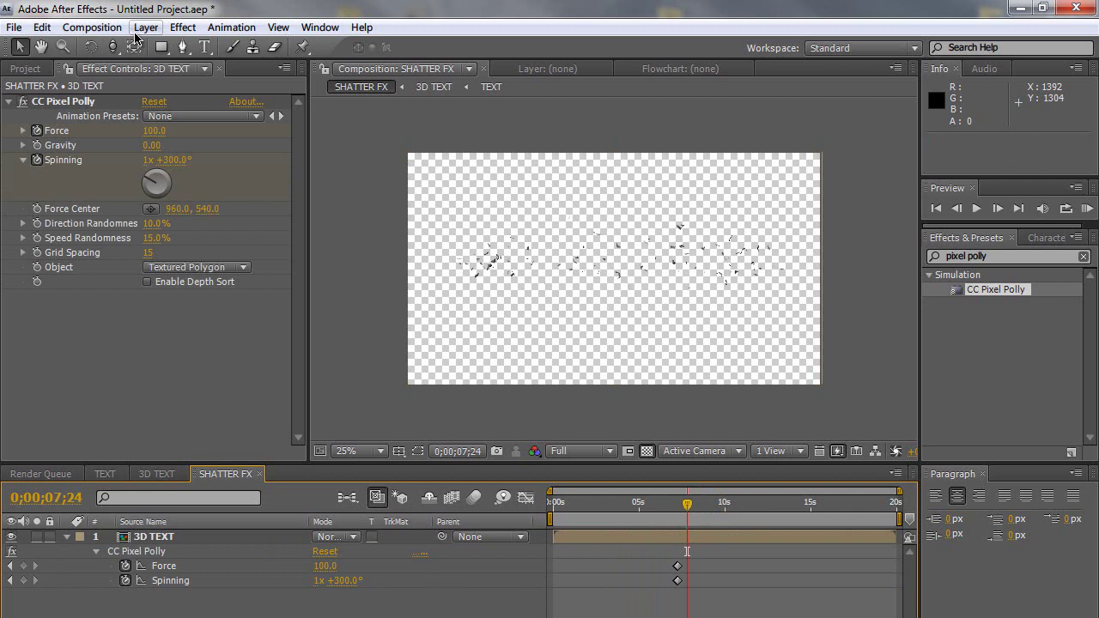
{"action": "left_click", "coordinate": [92, 26]}
{"action": "left_click", "coordinate": [98, 45]}
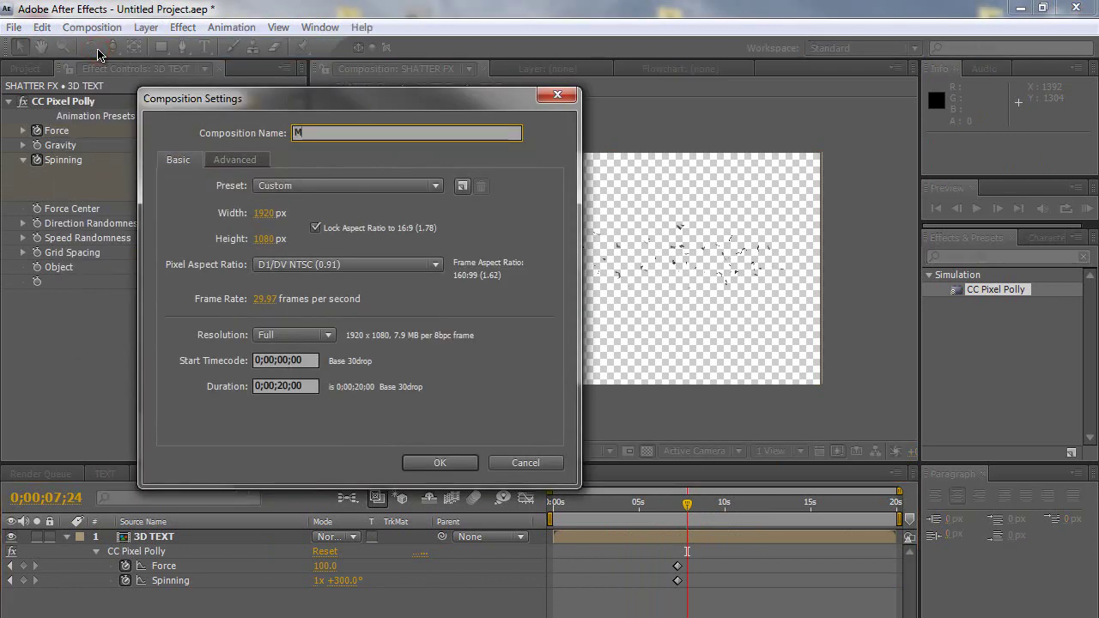
{"action": "key", "text": "Return"}
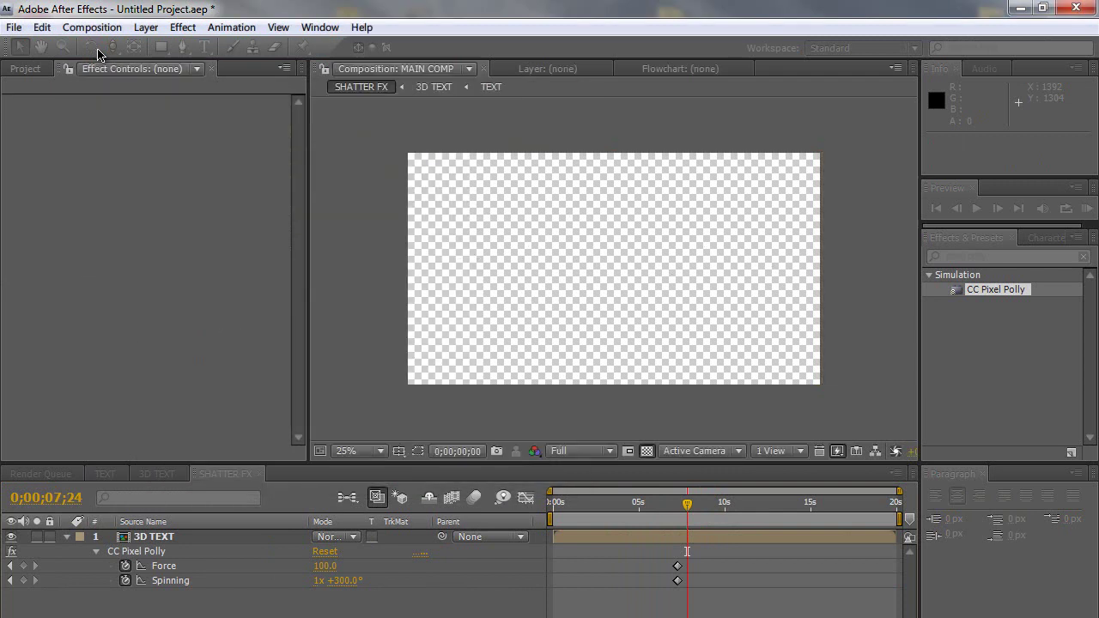
Nest SHATTER FX in MAIN COMP above a new black BG solid
{"action": "left_click", "coordinate": [34, 71]}
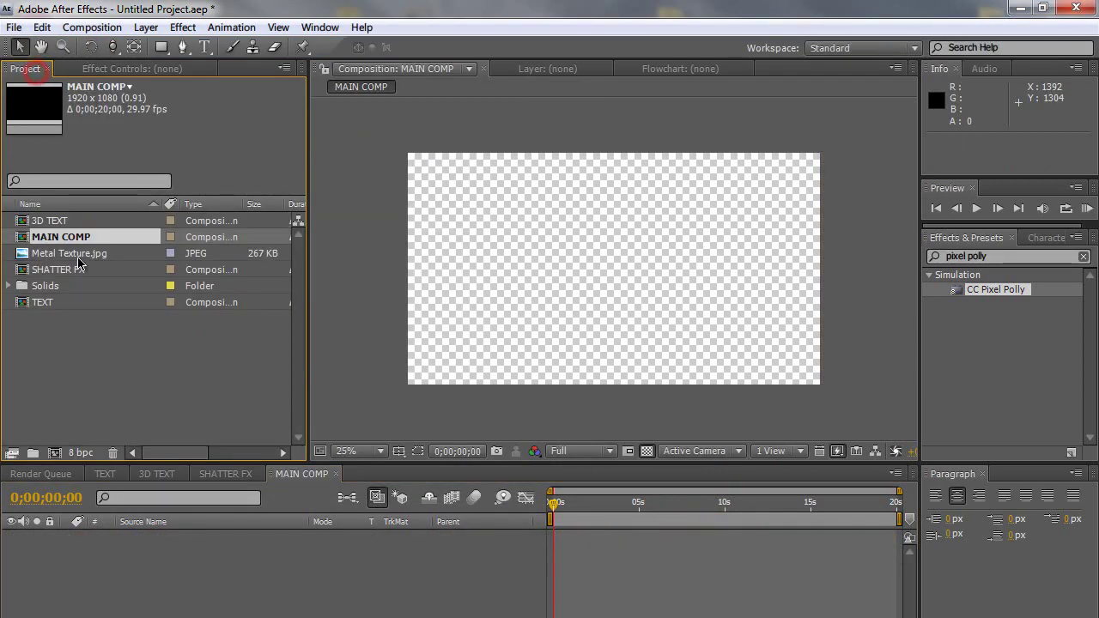
{"action": "left_click_drag", "start_coordinate": [59, 271], "coordinate": [614, 273]}
{"action": "key", "text": "Tab"}
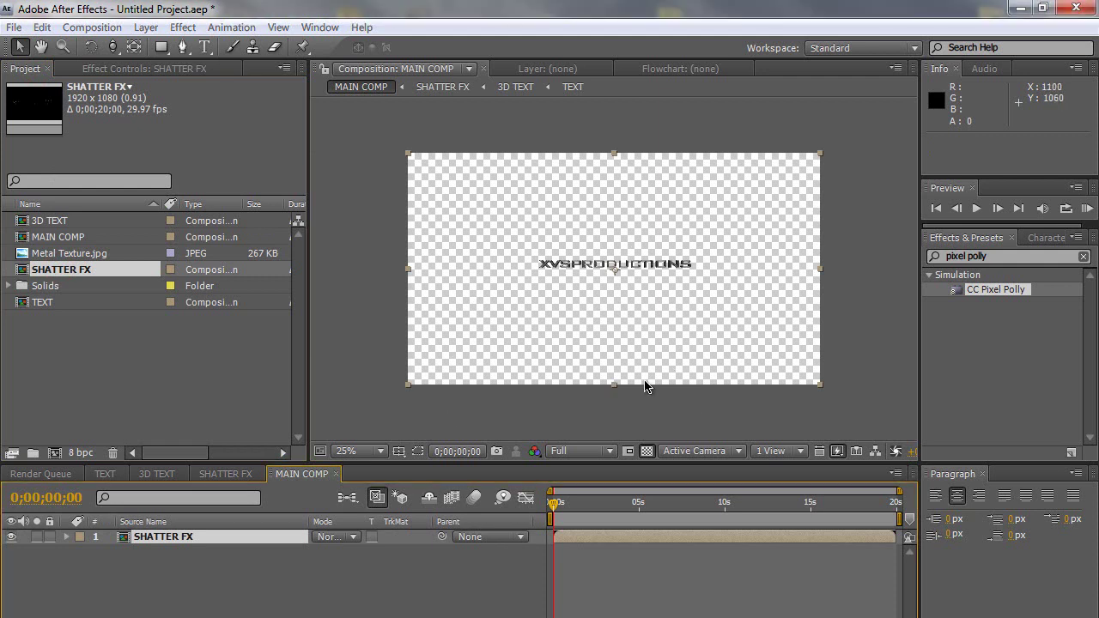
{"action": "key", "text": "ctrl+y"}
{"action": "type", "text": "BG"}
{"action": "key", "text": "Return"}
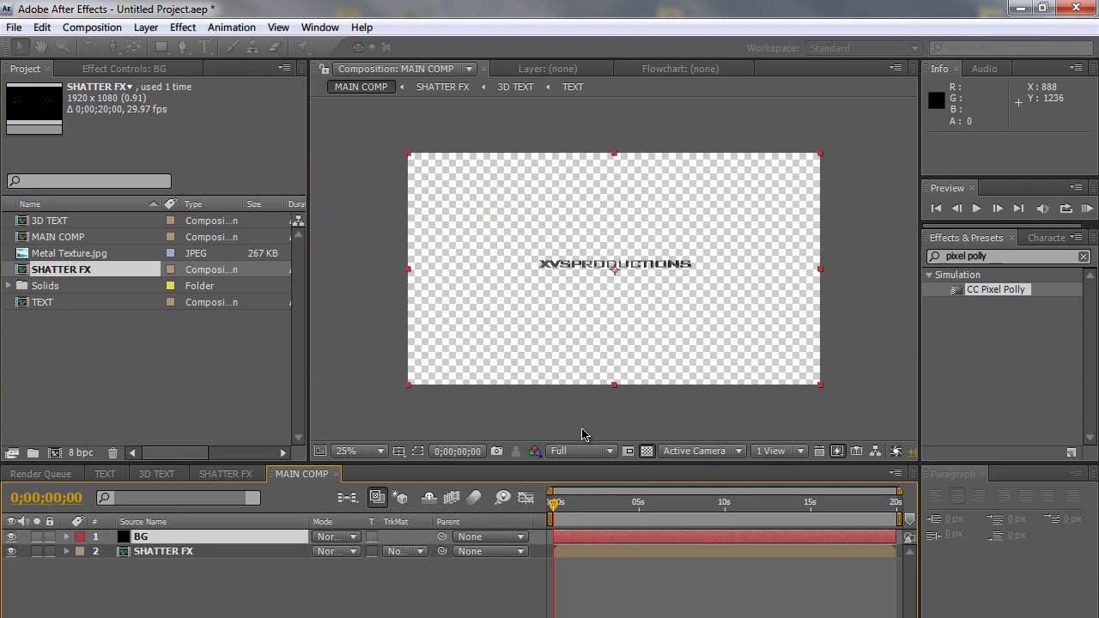
{"action": "left_click_drag", "start_coordinate": [182, 546], "coordinate": [184, 567]}
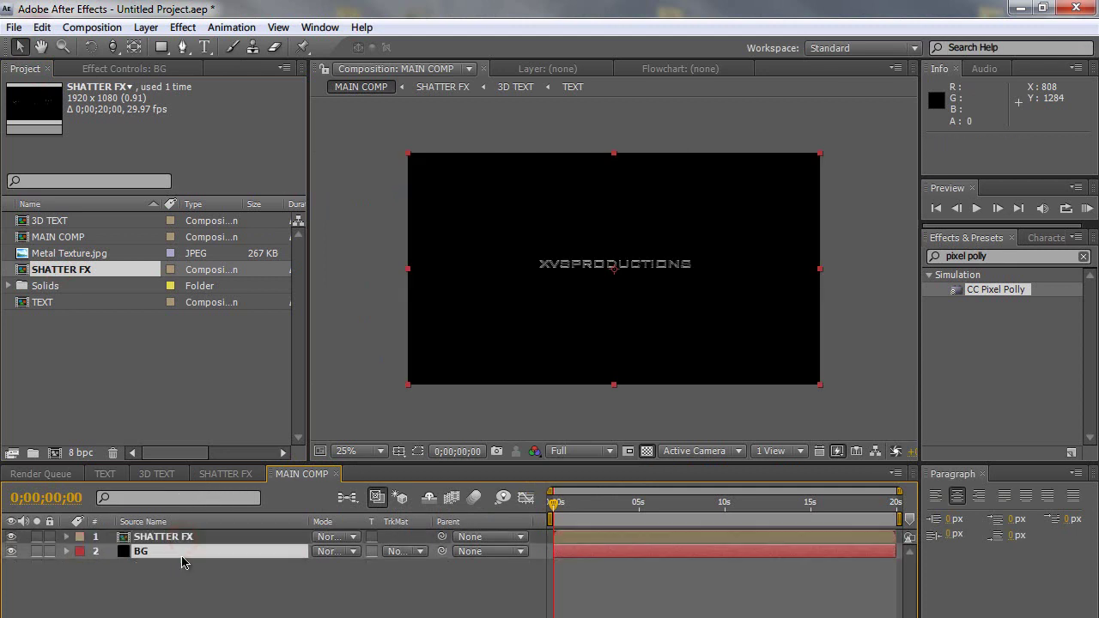
Scrub the timeline to preview the shatter, then select SHATTER FX
{"action": "key", "text": "period"}
{"action": "key", "text": "period"}
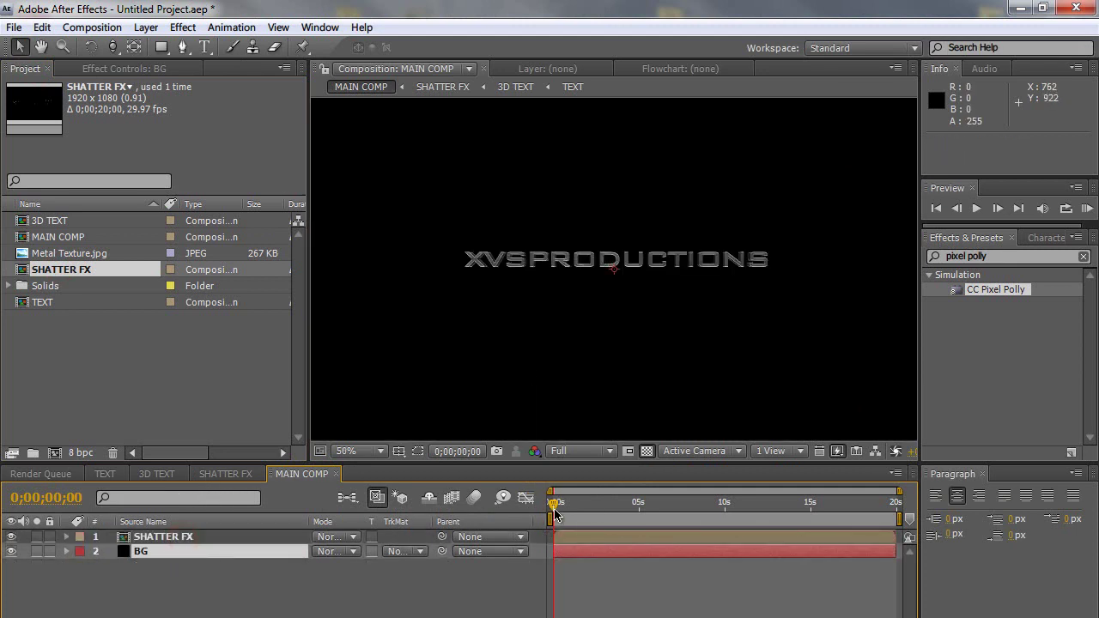
{"action": "left_click_drag", "start_coordinate": [554, 514], "coordinate": [765, 505]}
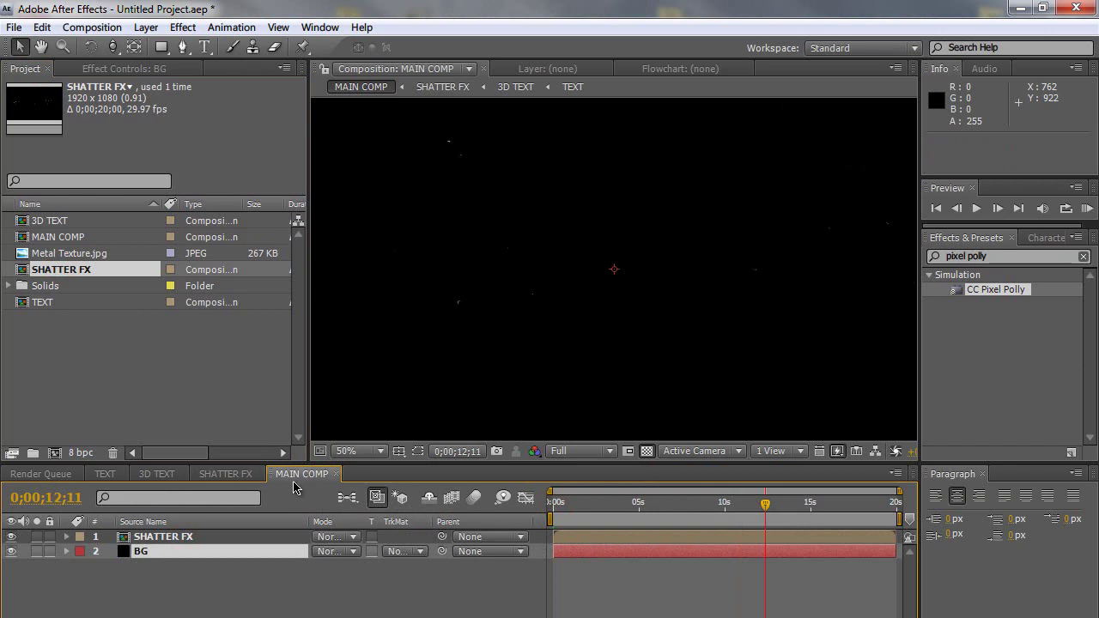
{"action": "key", "text": "comma"}
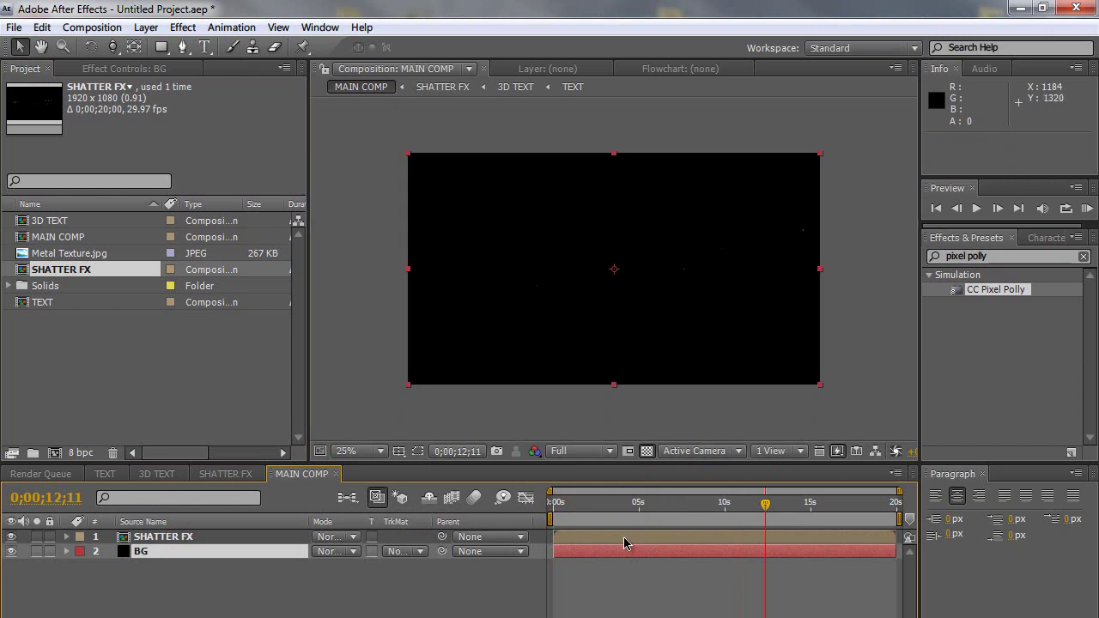
{"action": "left_click", "coordinate": [266, 539]}
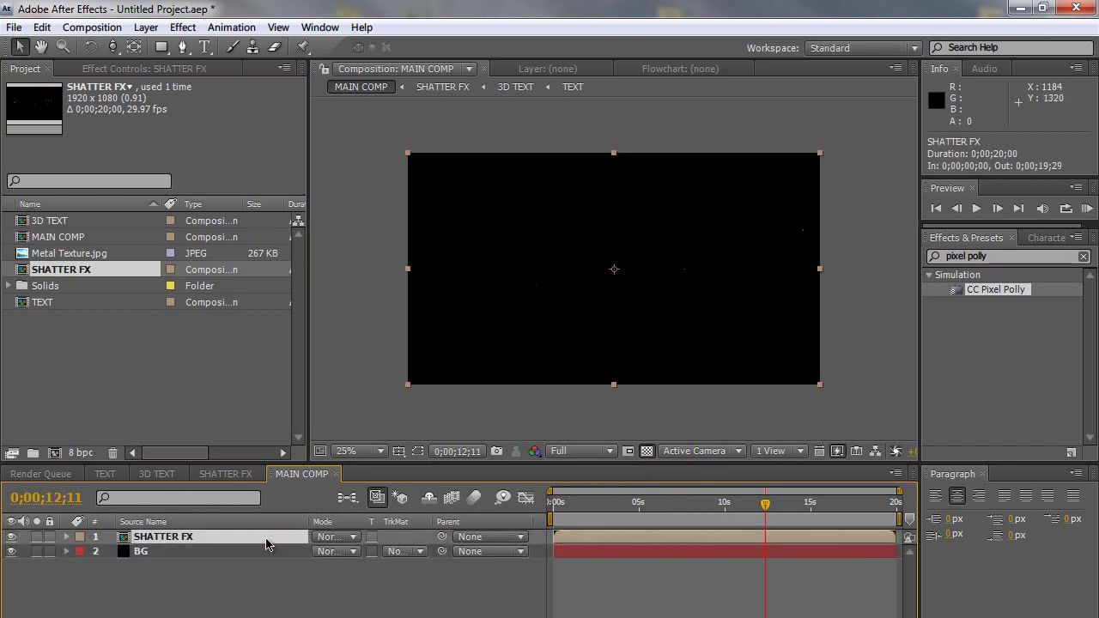
Time-reverse the SHATTER FX layer, slide it earlier, and check from 0s
{"action": "right_click", "coordinate": [580, 540]}
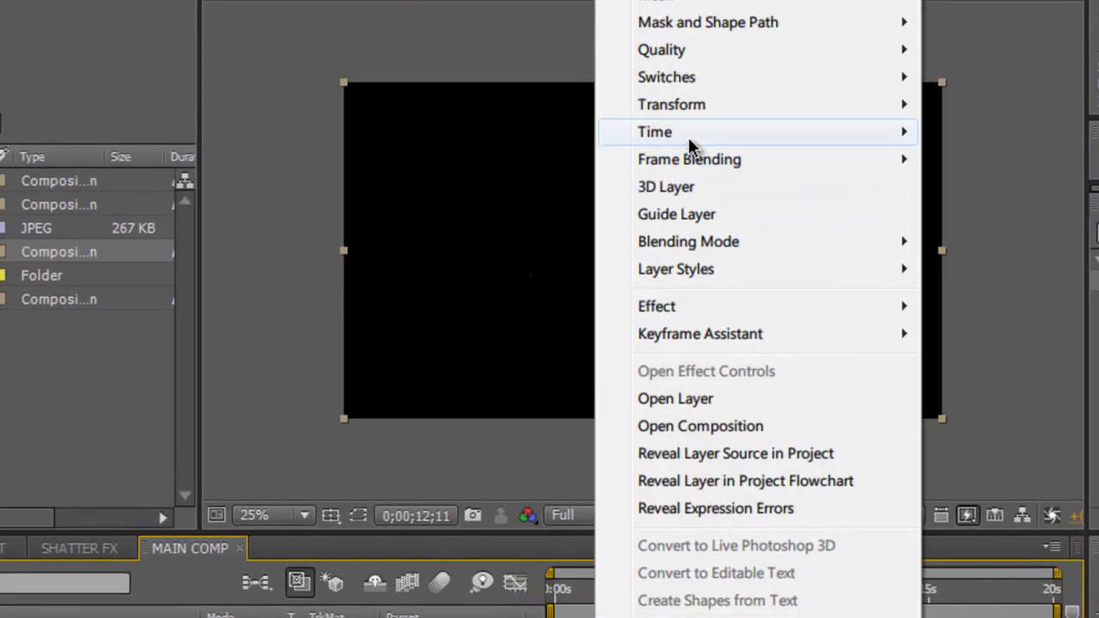
{"action": "mouse_move", "coordinate": [693, 135]}
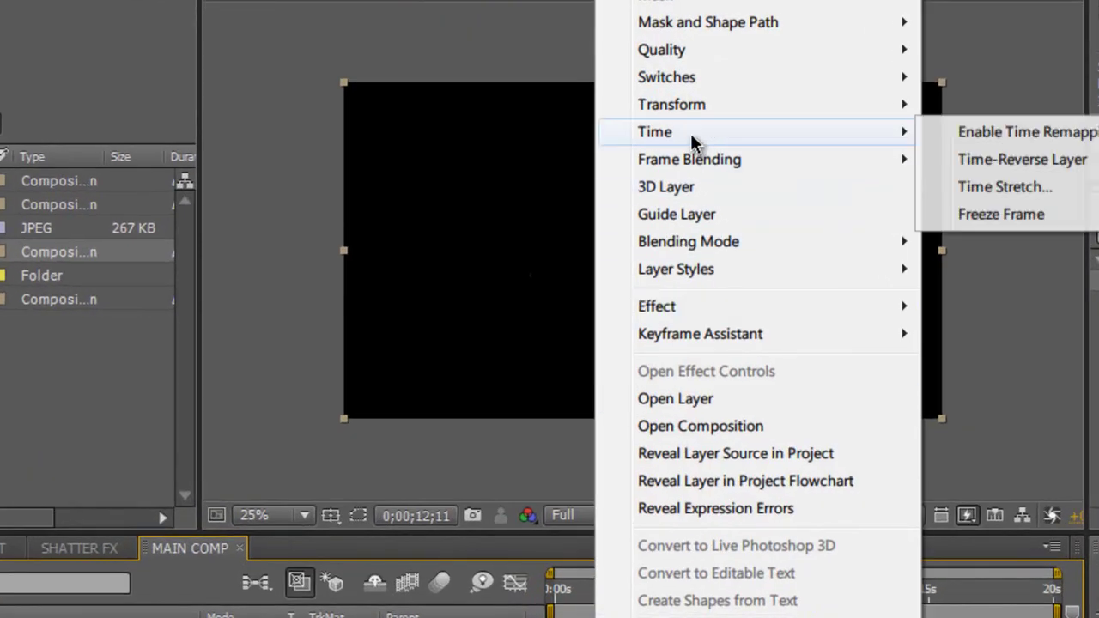
{"action": "left_click", "coordinate": [1023, 160]}
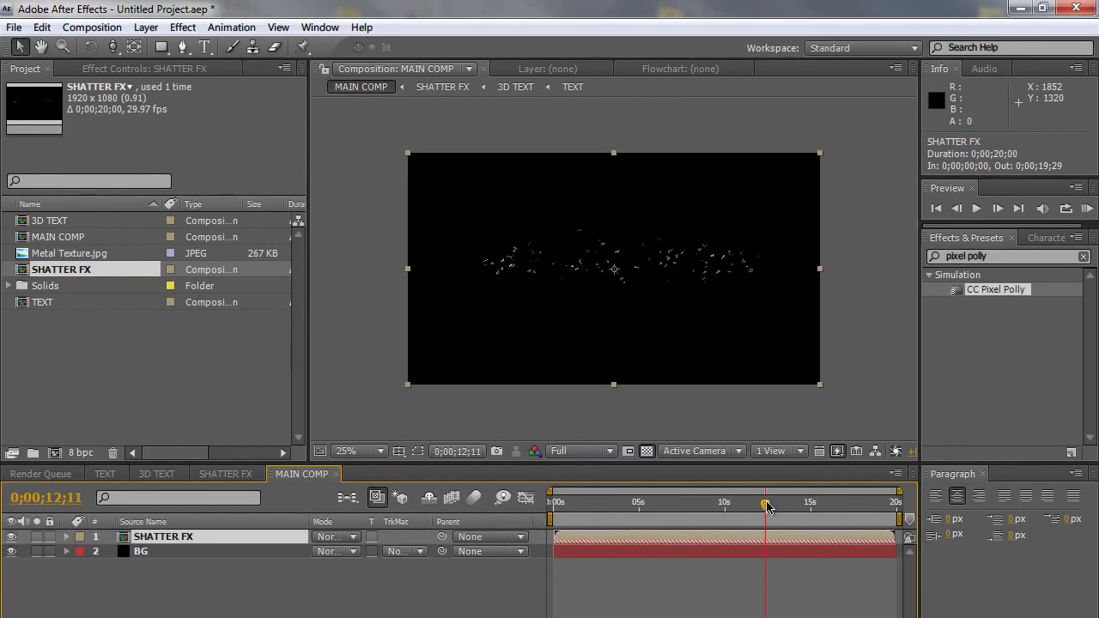
{"action": "left_click_drag", "start_coordinate": [767, 506], "coordinate": [617, 540]}
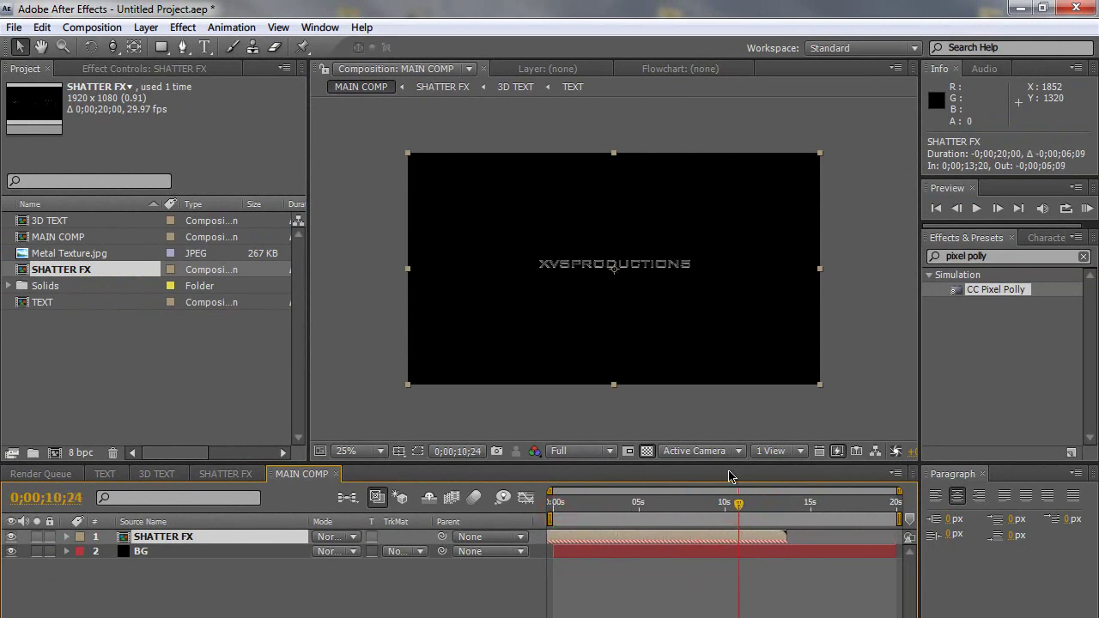
{"action": "left_click_drag", "start_coordinate": [738, 506], "coordinate": [556, 539]}
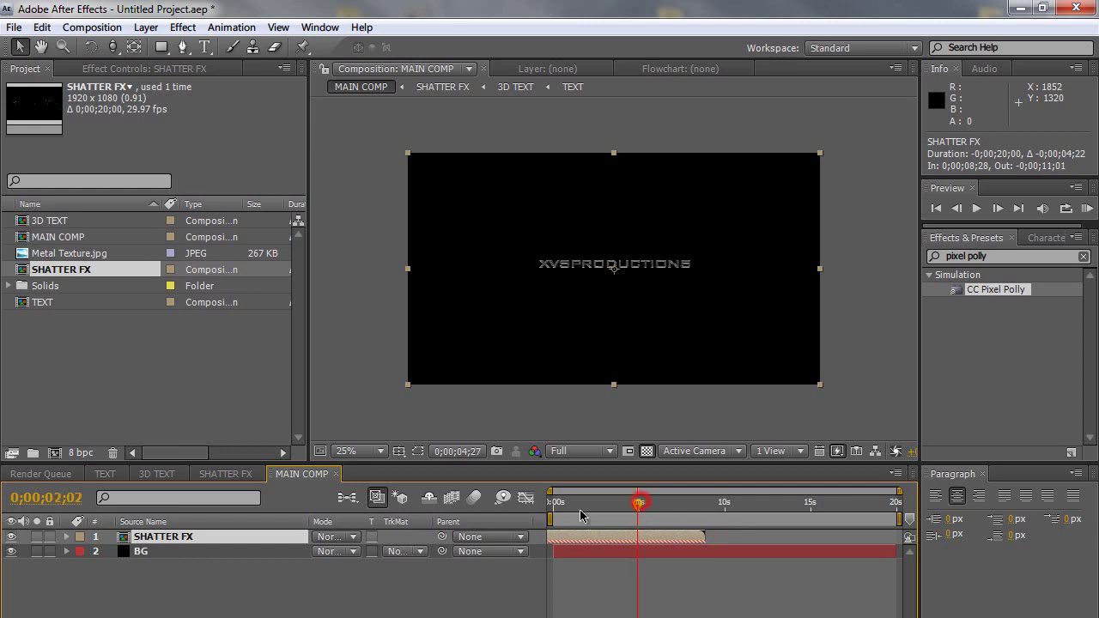
{"action": "left_click", "coordinate": [560, 516]}
{"action": "mouse_move", "coordinate": [560, 516]}
{"action": "left_mouse_down"}
{"action": "mouse_move", "coordinate": [551, 515]}
{"action": "mouse_move", "coordinate": [615, 508]}
{"action": "mouse_move", "coordinate": [550, 510]}
{"action": "left_mouse_up"}
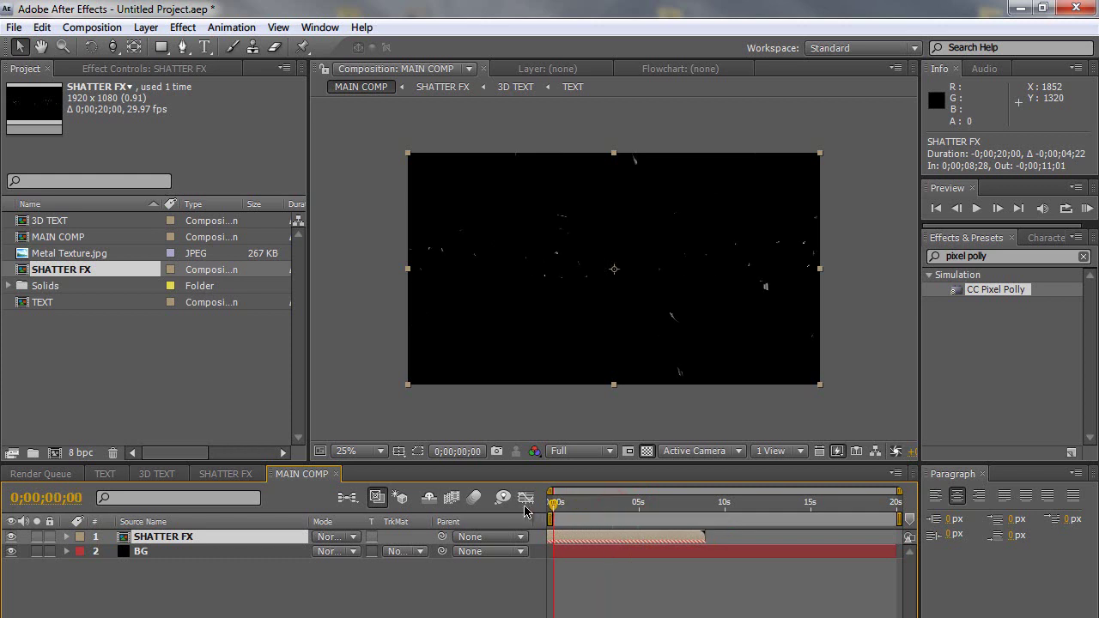
Keyframe SHATTER FX Opacity at 0% at the start
{"action": "key", "text": "t"}
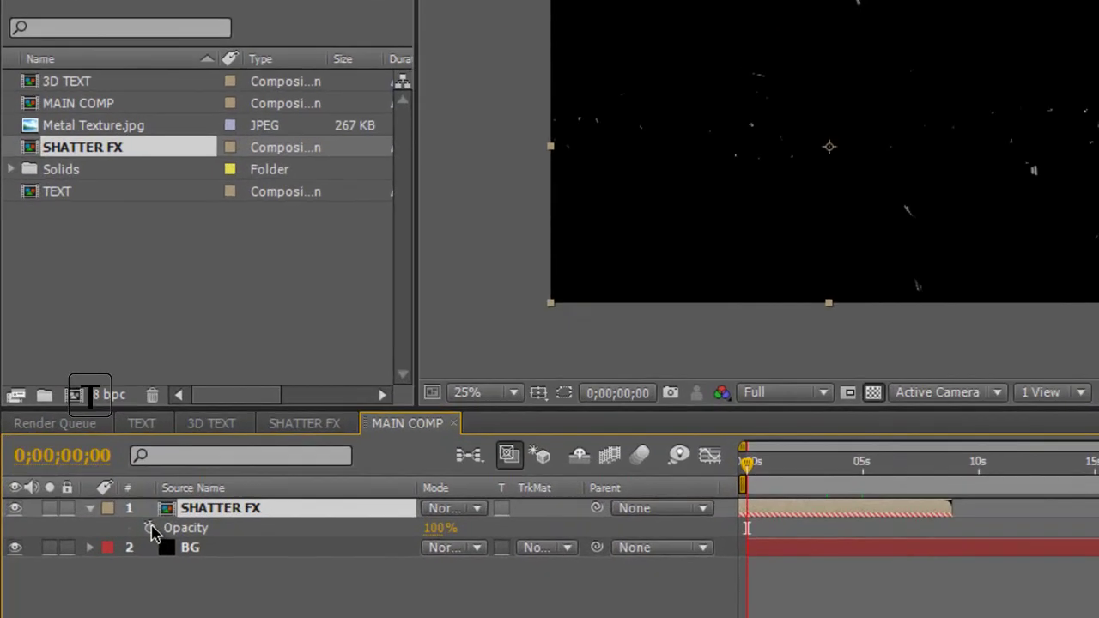
{"action": "left_click", "coordinate": [150, 528]}
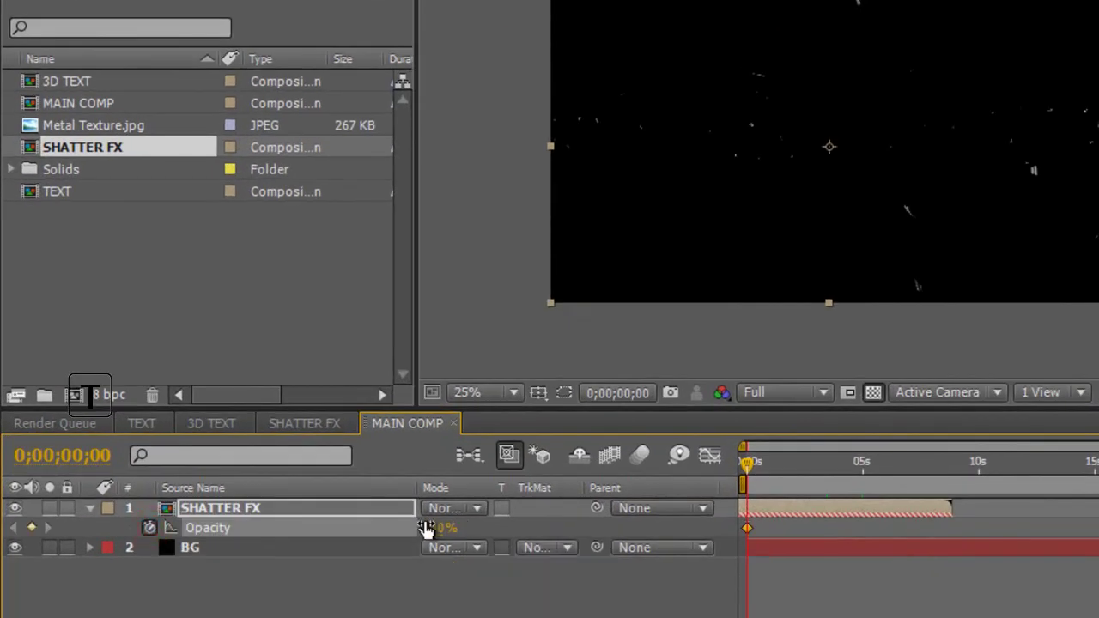
{"action": "left_click", "coordinate": [430, 527]}
{"action": "type", "text": "0"}
{"action": "key", "text": "Return"}
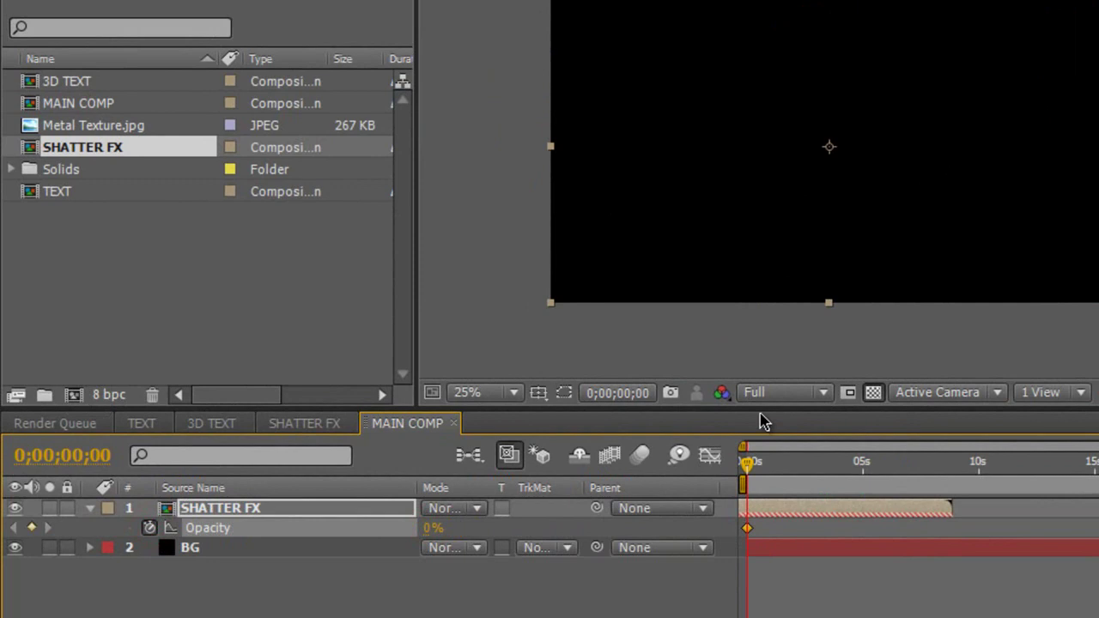
Keyframe 100% Opacity around two seconds, then nudge that keyframe slightly earlier
{"action": "left_click_drag", "start_coordinate": [748, 462], "coordinate": [819, 466]}
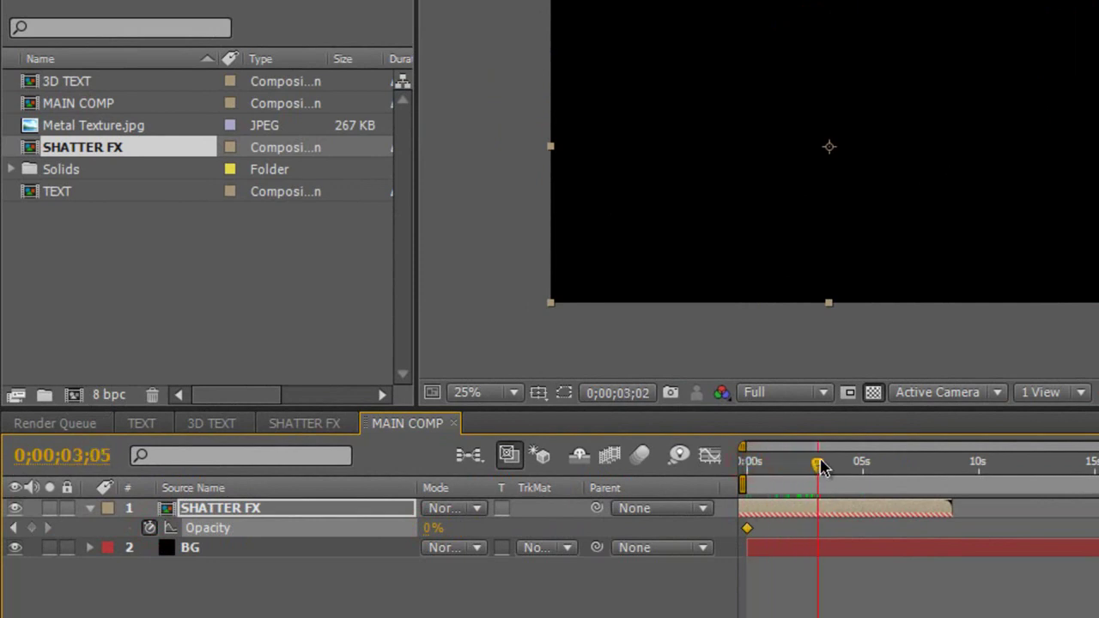
{"action": "left_click", "coordinate": [432, 527]}
{"action": "type", "text": "100"}
{"action": "key", "text": "Return"}
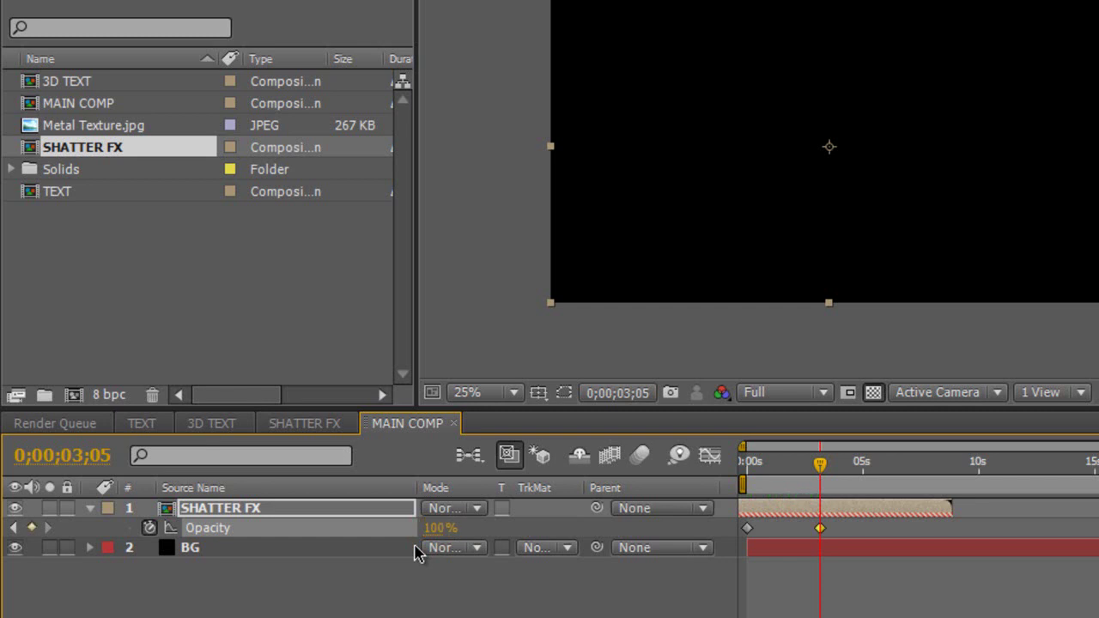
{"action": "mouse_move", "coordinate": [822, 471]}
{"action": "left_mouse_down"}
{"action": "mouse_move", "coordinate": [737, 472]}
{"action": "mouse_move", "coordinate": [812, 465]}
{"action": "left_mouse_up"}
{"action": "left_click_drag", "start_coordinate": [819, 528], "coordinate": [753, 532]}
{"action": "left_click", "coordinate": [823, 530]}
{"action": "mouse_move", "coordinate": [814, 465]}
{"action": "left_mouse_down"}
{"action": "mouse_move", "coordinate": [742, 464]}
{"action": "mouse_move", "coordinate": [846, 459]}
{"action": "mouse_move", "coordinate": [798, 453]}
{"action": "left_mouse_up"}
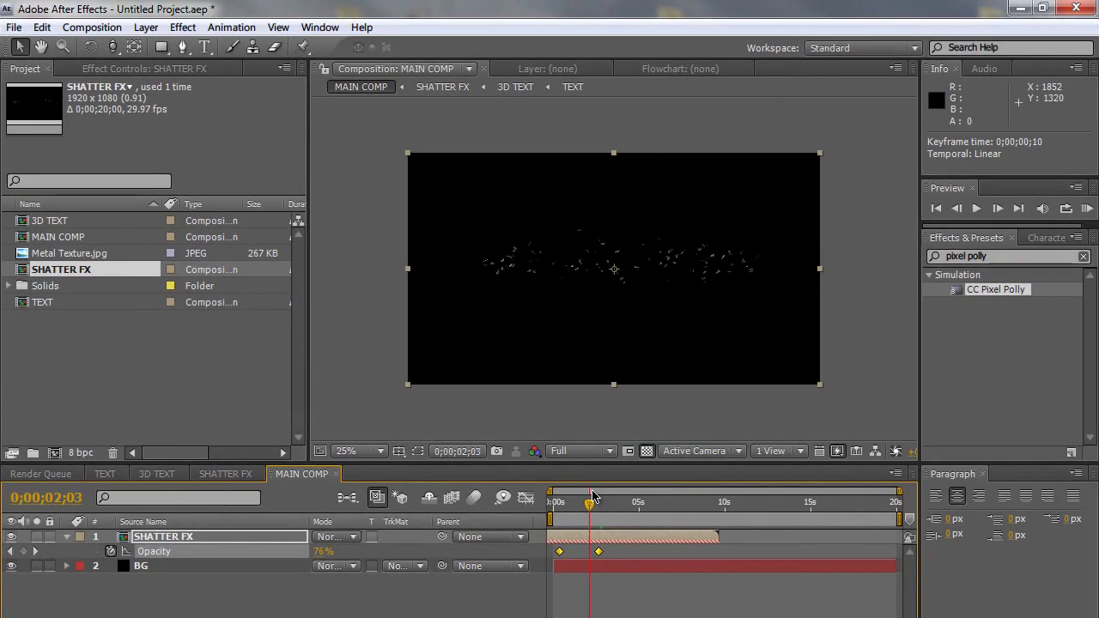
Add a new Camera 1 layer and make SHATTER FX a 3D layer
{"action": "left_click", "coordinate": [145, 28]}
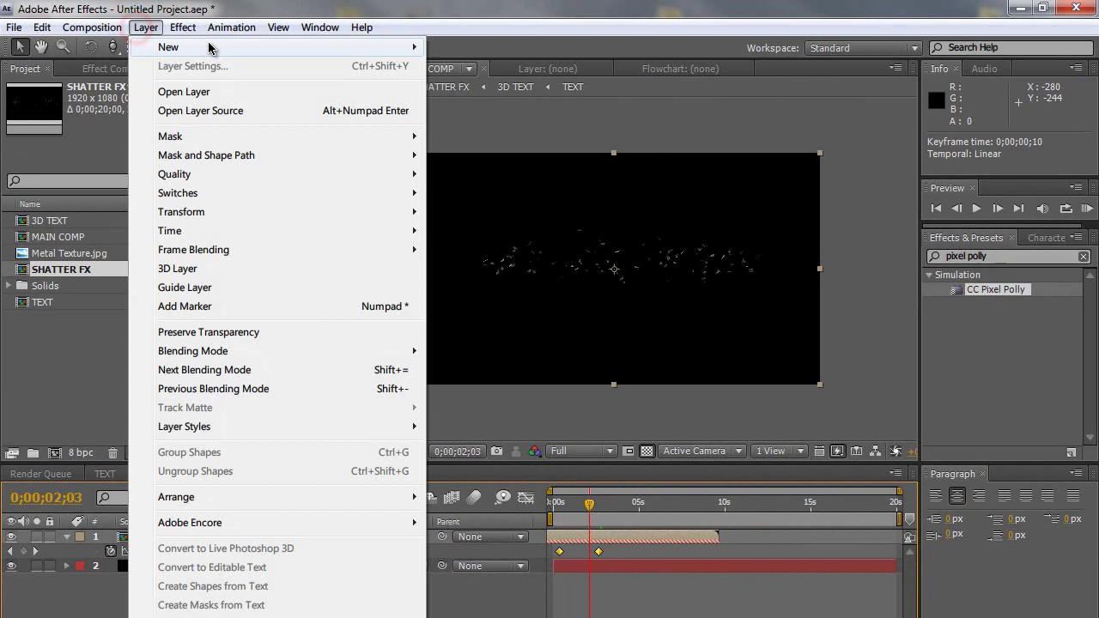
{"action": "mouse_move", "coordinate": [209, 48]}
{"action": "left_click", "coordinate": [486, 103]}
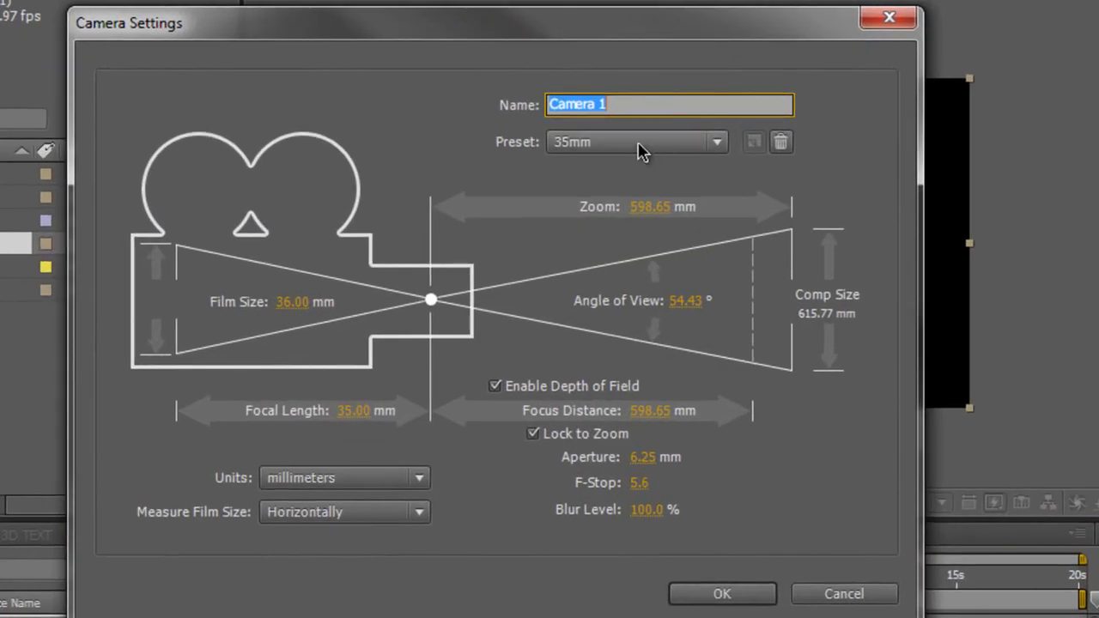
{"action": "key", "text": "Return"}
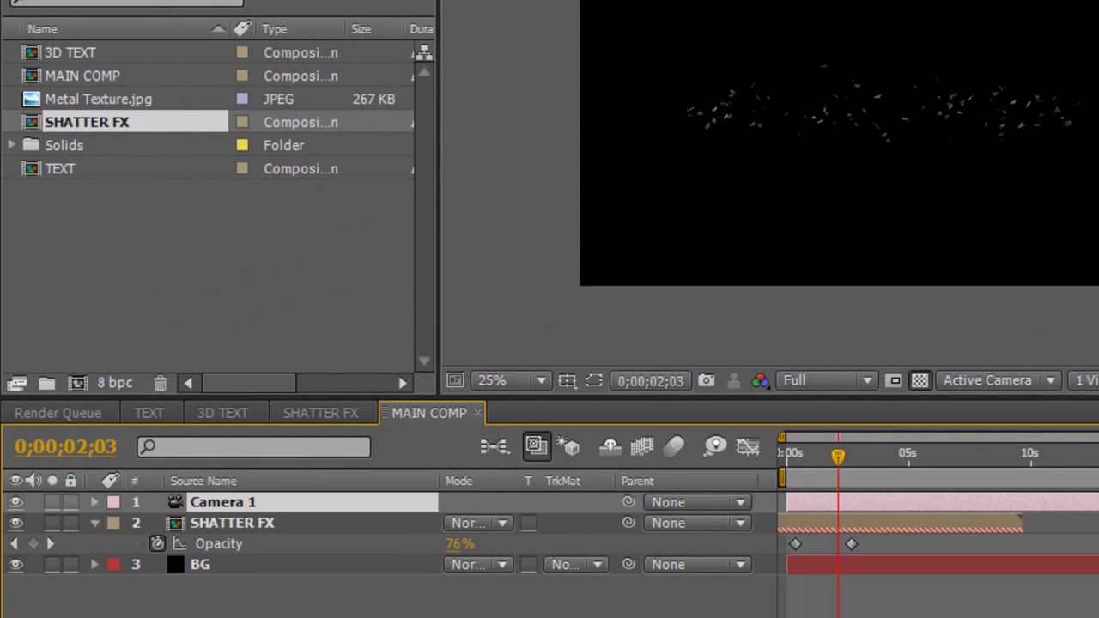
{"action": "key", "text": "F4"}
{"action": "left_click", "coordinate": [381, 523]}
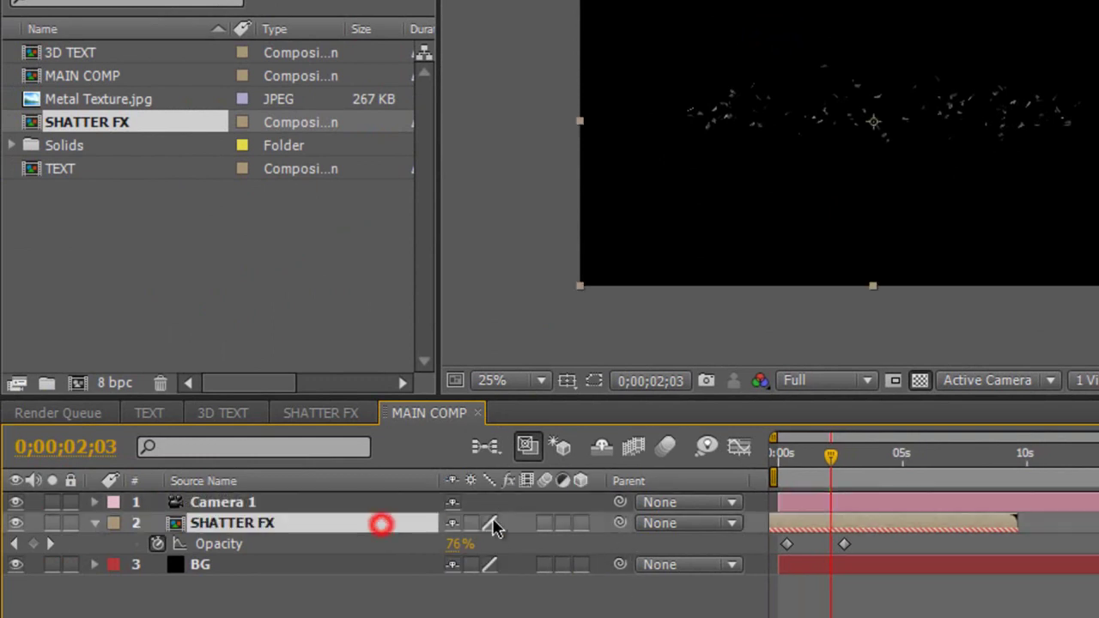
{"action": "left_click", "coordinate": [581, 523]}
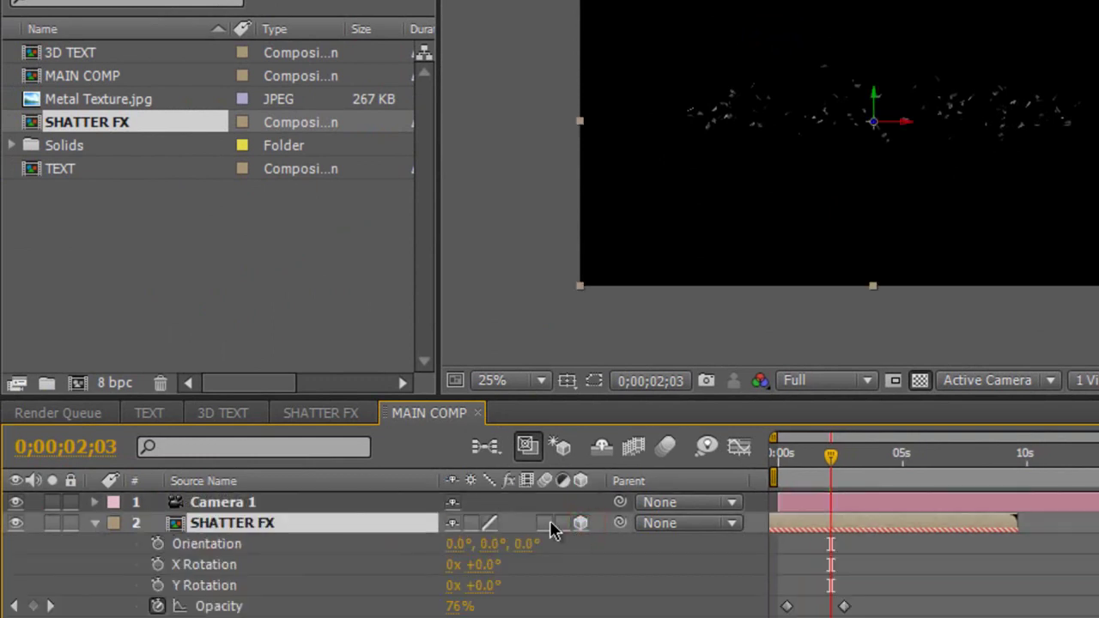
Keyframe Camera 1 Position, pushing Z from -1697 to -1441 by 5 seconds
{"action": "left_click", "coordinate": [406, 511]}
{"action": "key", "text": "p"}
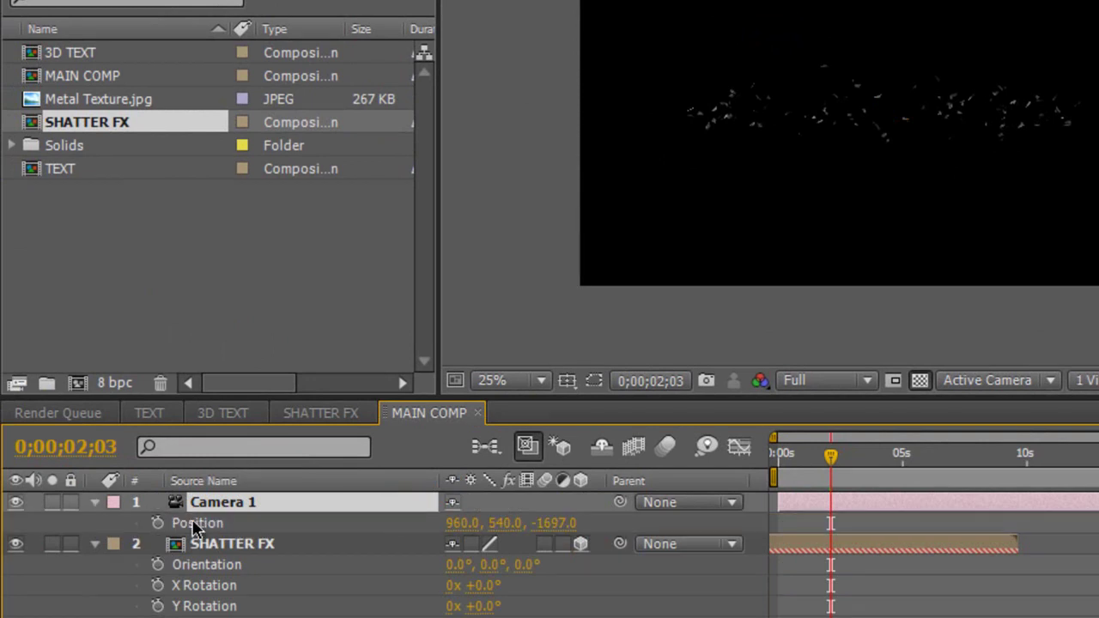
{"action": "left_click", "coordinate": [158, 523]}
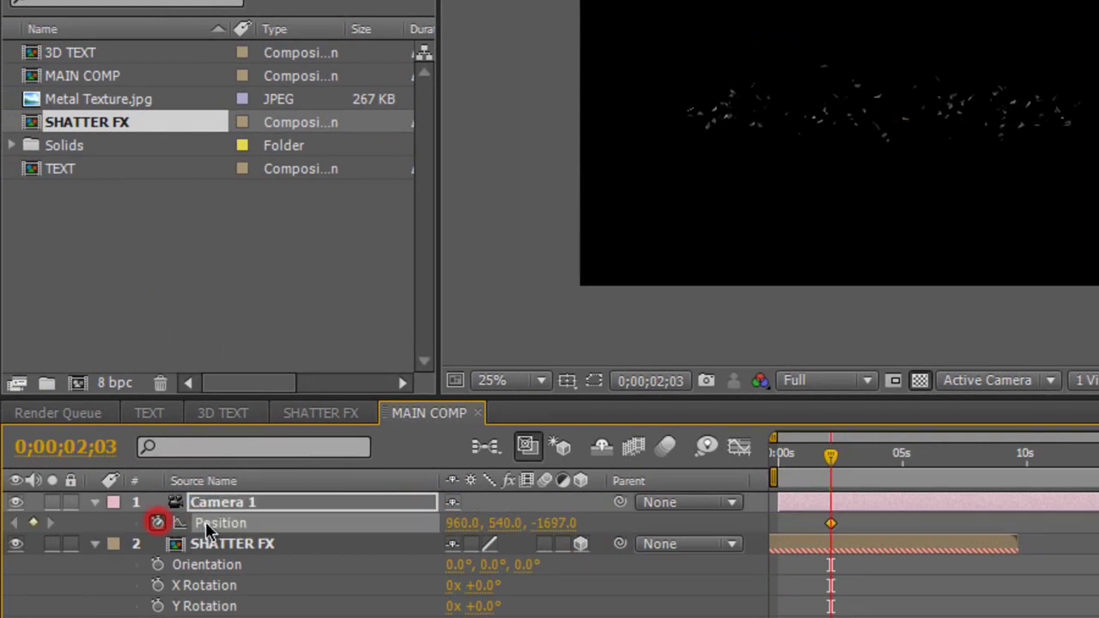
{"action": "left_click", "coordinate": [833, 455]}
{"action": "left_click_drag", "start_coordinate": [869, 455], "coordinate": [909, 453]}
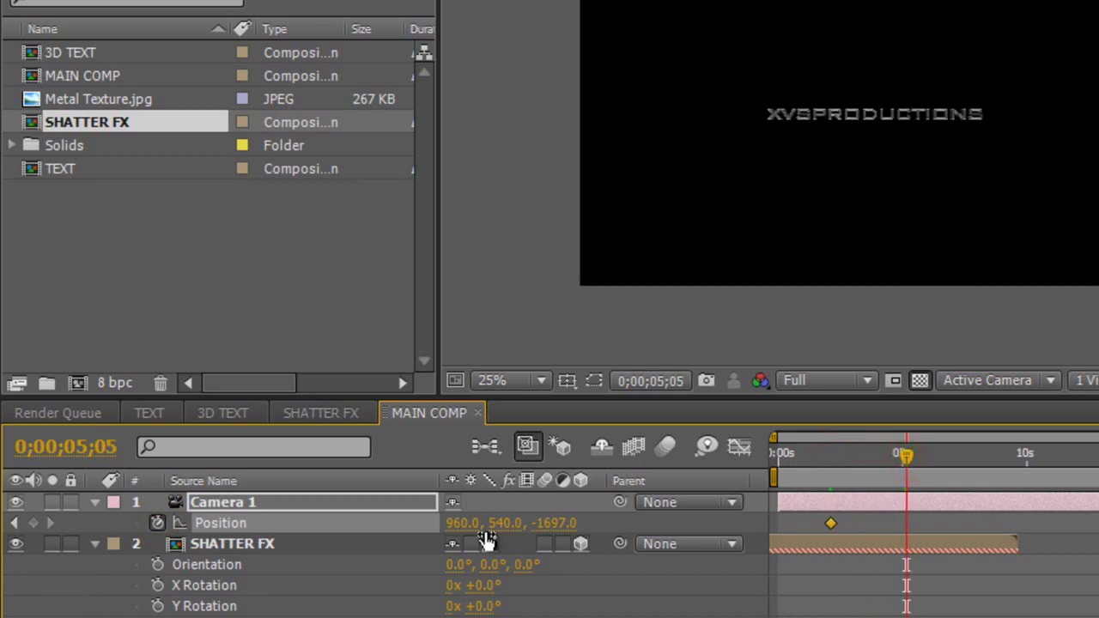
{"action": "left_click_drag", "start_coordinate": [559, 525], "coordinate": [853, 503]}
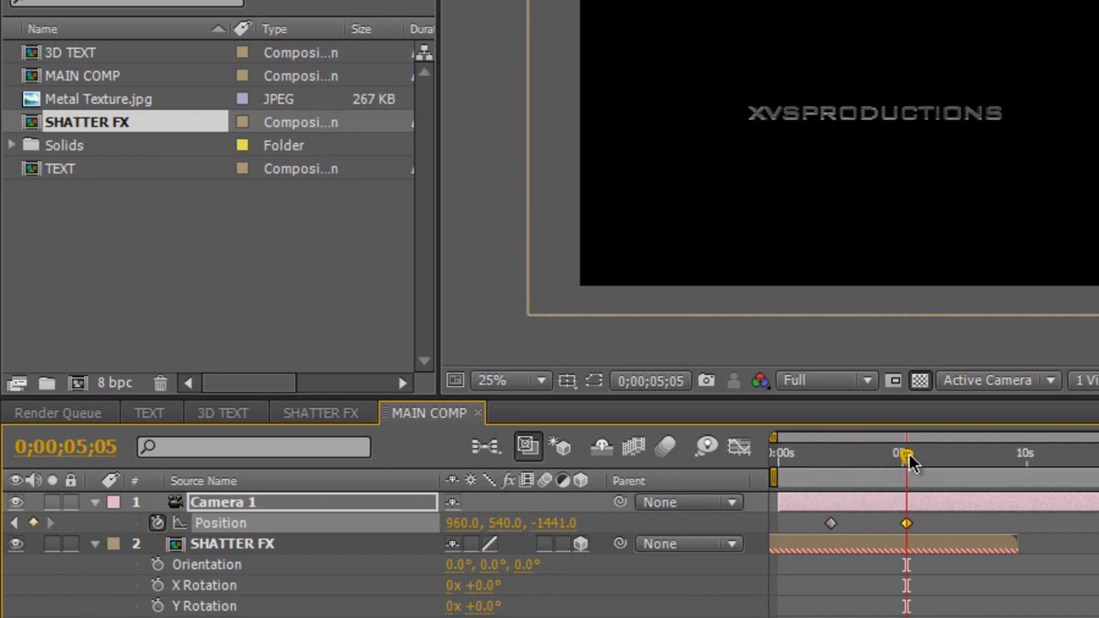
{"action": "mouse_move", "coordinate": [910, 459]}
{"action": "left_mouse_down"}
{"action": "mouse_move", "coordinate": [797, 459]}
{"action": "mouse_move", "coordinate": [903, 461]}
{"action": "mouse_move", "coordinate": [791, 464]}
{"action": "mouse_move", "coordinate": [786, 475]}
{"action": "mouse_move", "coordinate": [810, 464]}
{"action": "mouse_move", "coordinate": [898, 469]}
{"action": "left_mouse_up"}
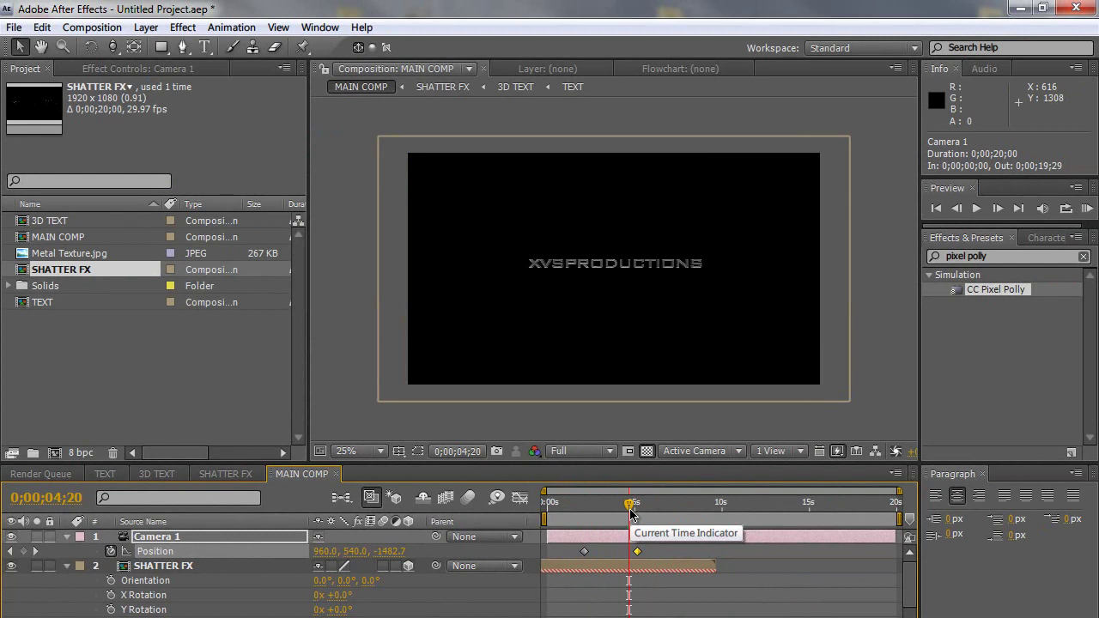